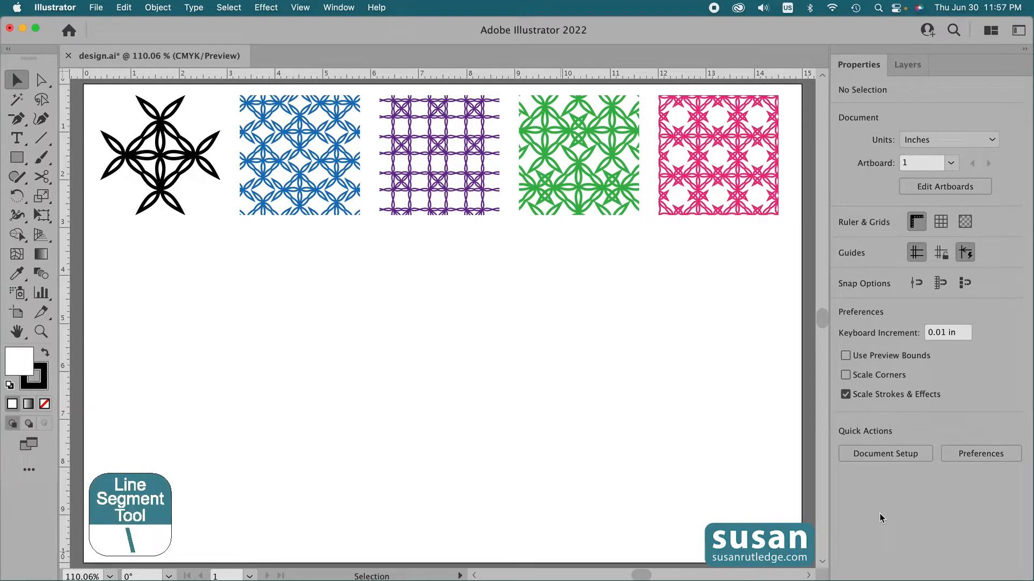
# - Draw a horizontal line 4 in long at a 0° angle on the empty area below the pattern samples
pyautogui.press('\\')
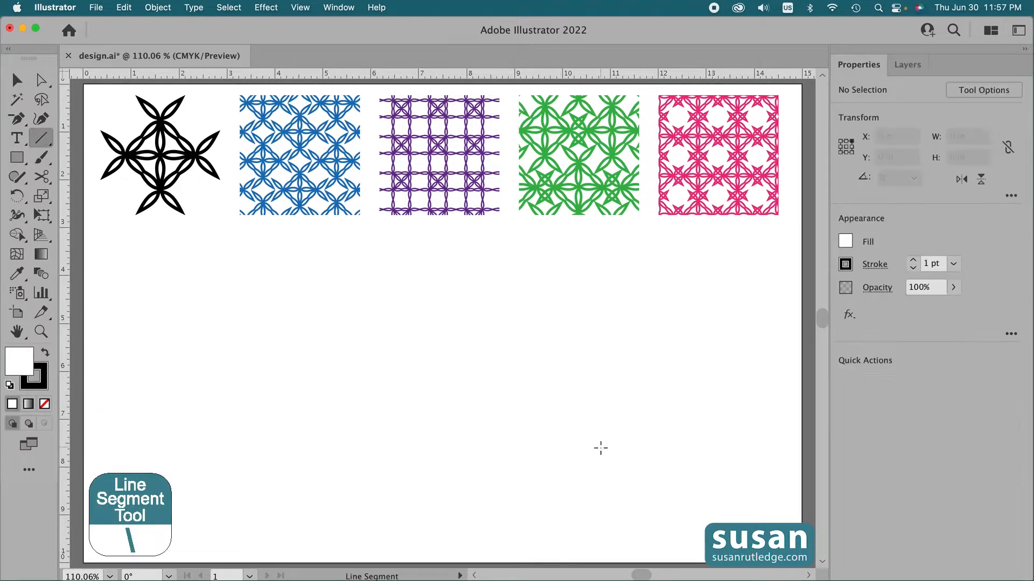
pyautogui.click(269, 358)
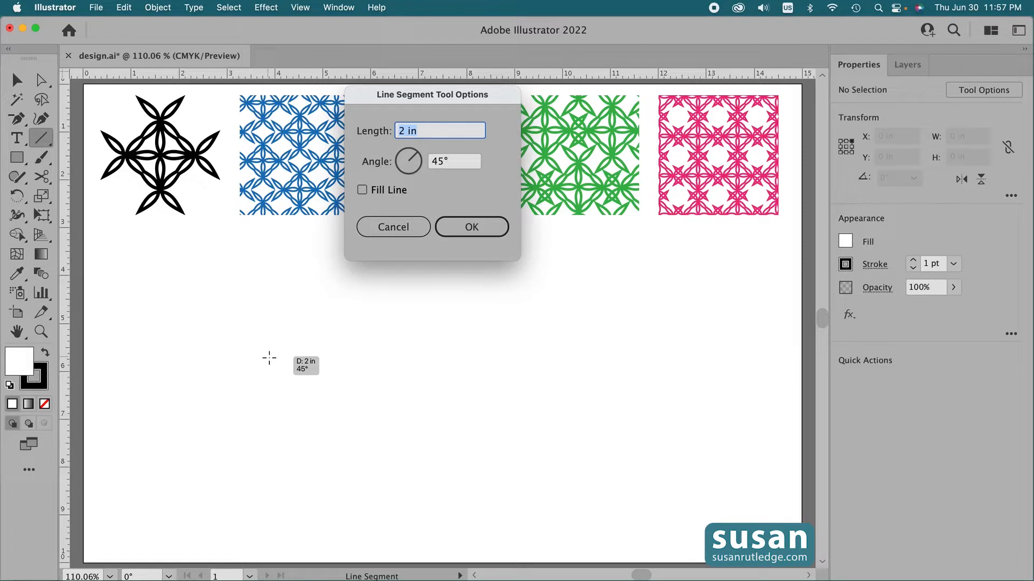
pyautogui.write('4')
pyautogui.press('Tab')
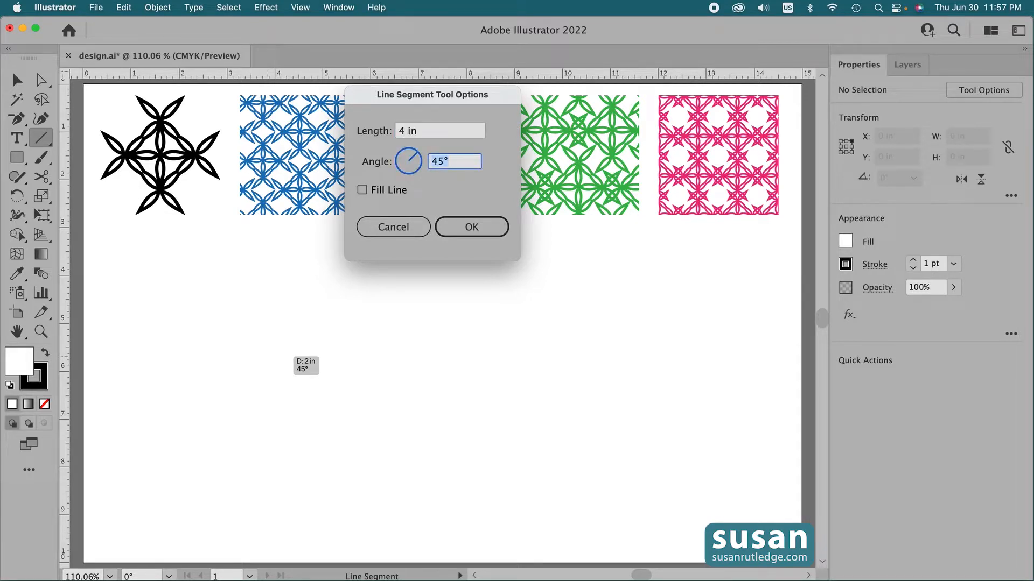
pyautogui.write('0')
pyautogui.click(471, 237)
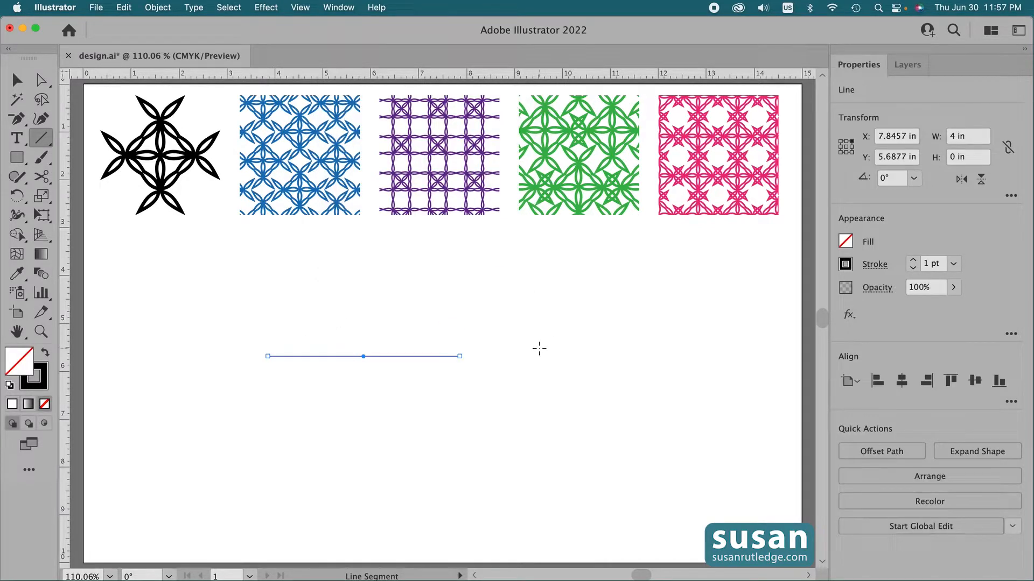
# - Set the line's stroke weight to 10 pt
pyautogui.click(927, 264)
pyautogui.write('0')
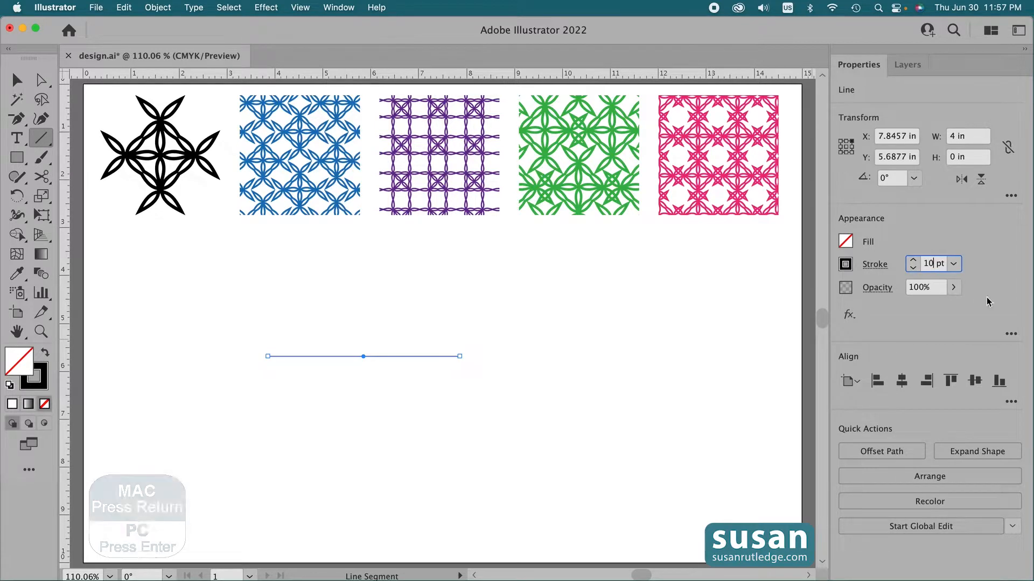
pyautogui.press('Return')
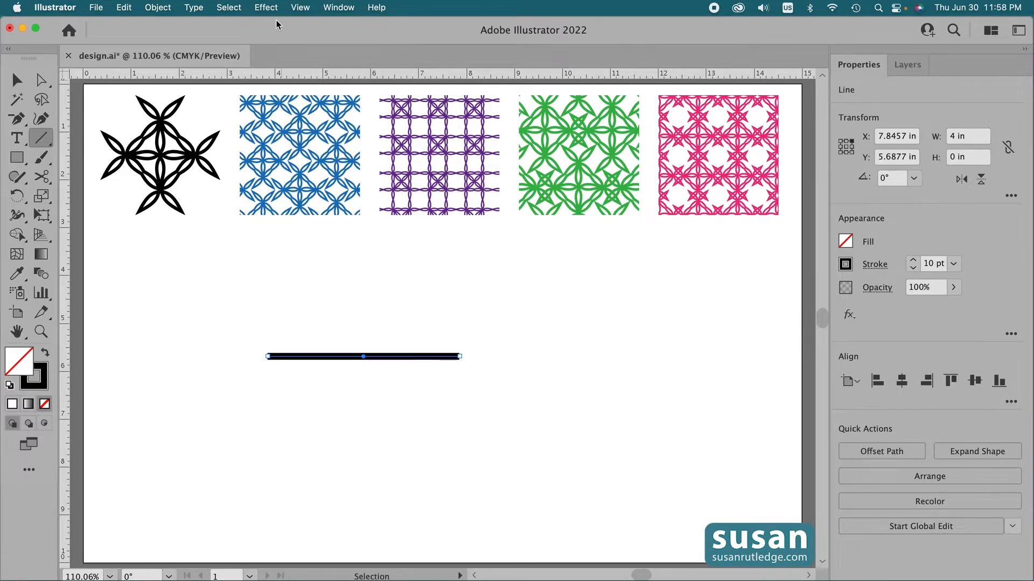
# - Apply a Zig Zag effect to the line with an absolute size of 1 in, 1 ridge per segment and smooth points
pyautogui.click(266, 7)
pyautogui.moveTo(316, 142)
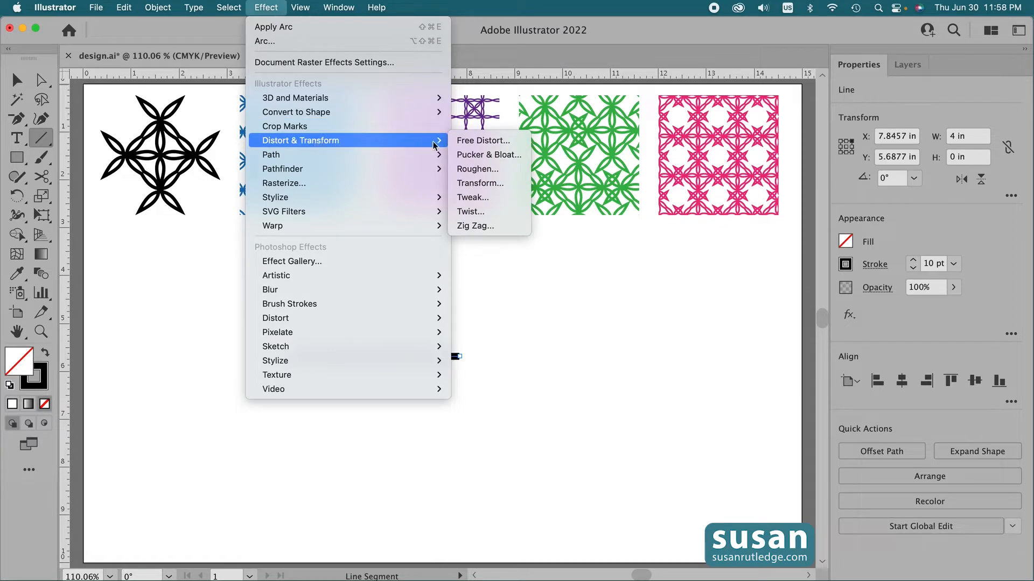
pyautogui.click(479, 229)
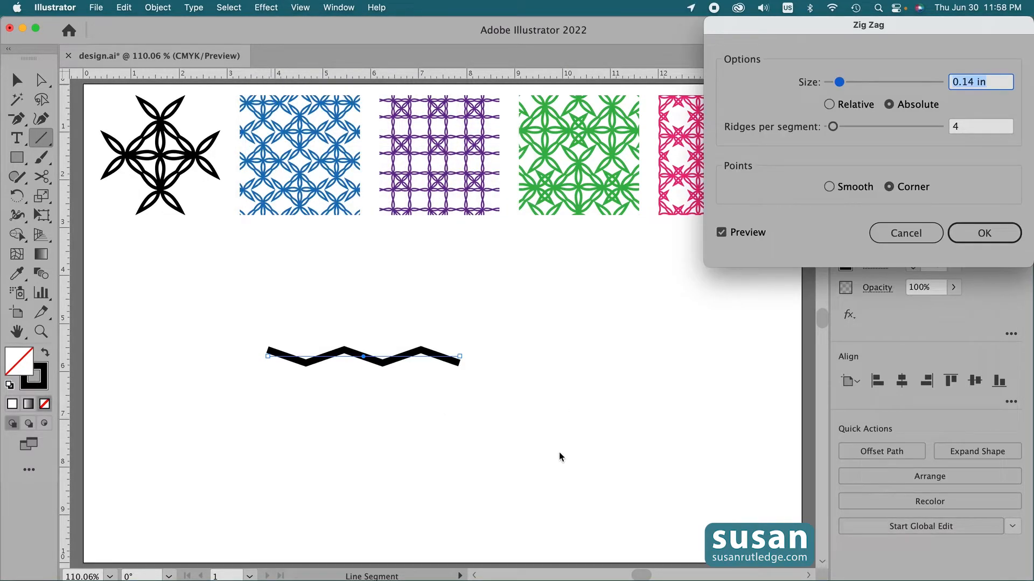
pyautogui.click(996, 82)
pyautogui.moveTo(996, 82); pyautogui.dragTo(928, 80)
pyautogui.write('1')
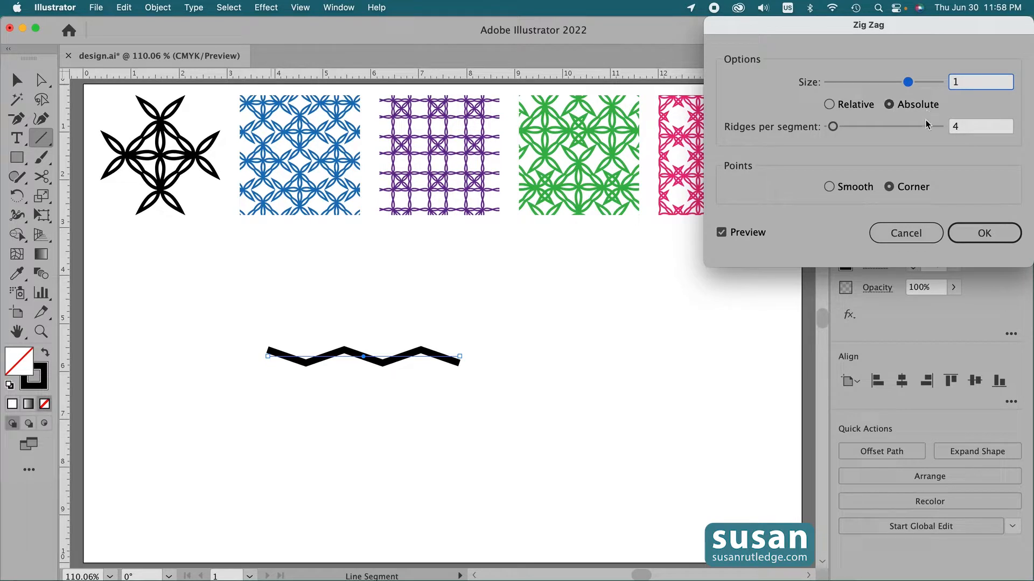
pyautogui.click(968, 131)
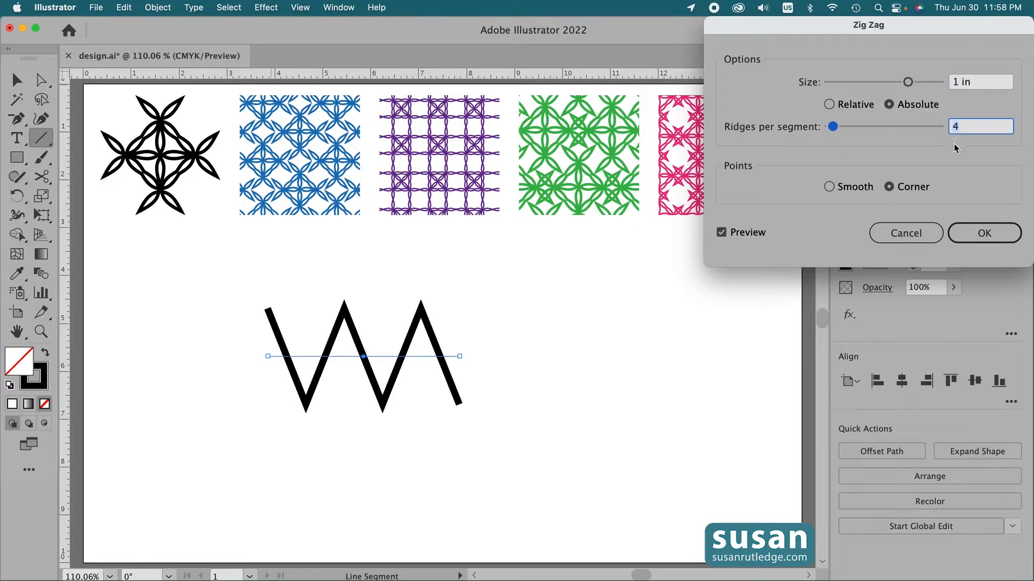
pyautogui.write('1')
pyautogui.click(830, 187)
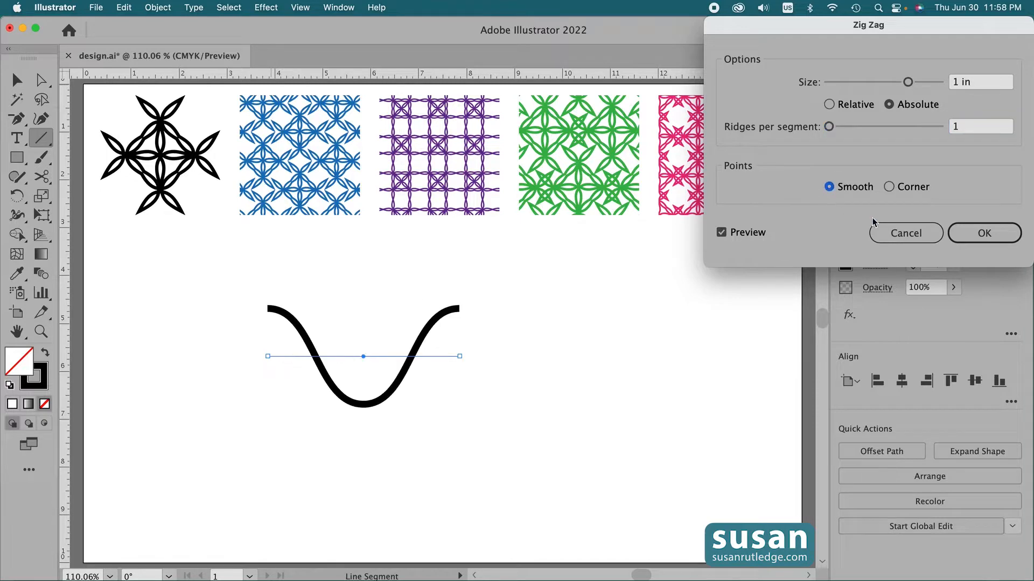
pyautogui.click(978, 233)
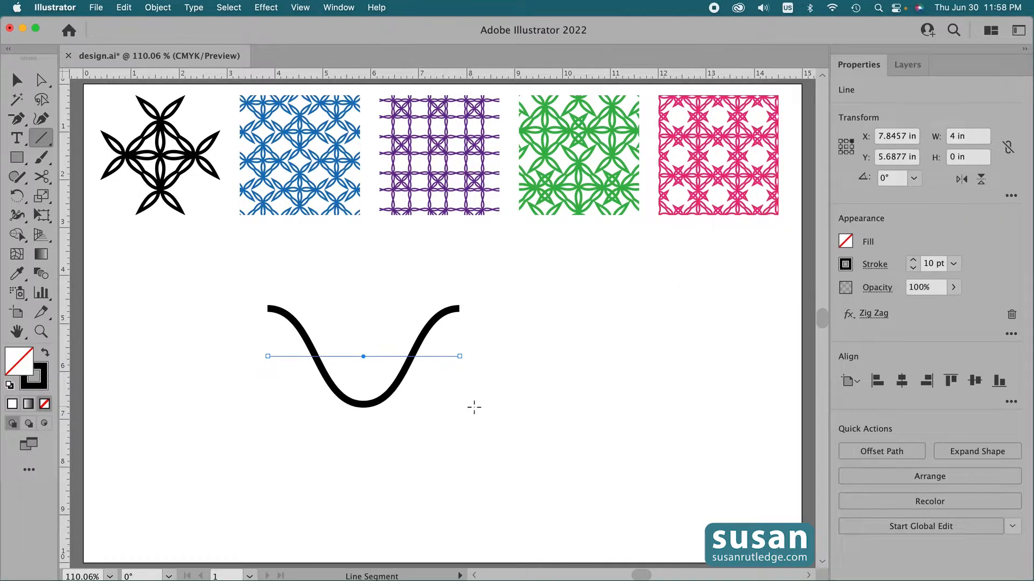
# - Convert the wavy line into a filled shape with Outline Stroke
pyautogui.click(157, 7)
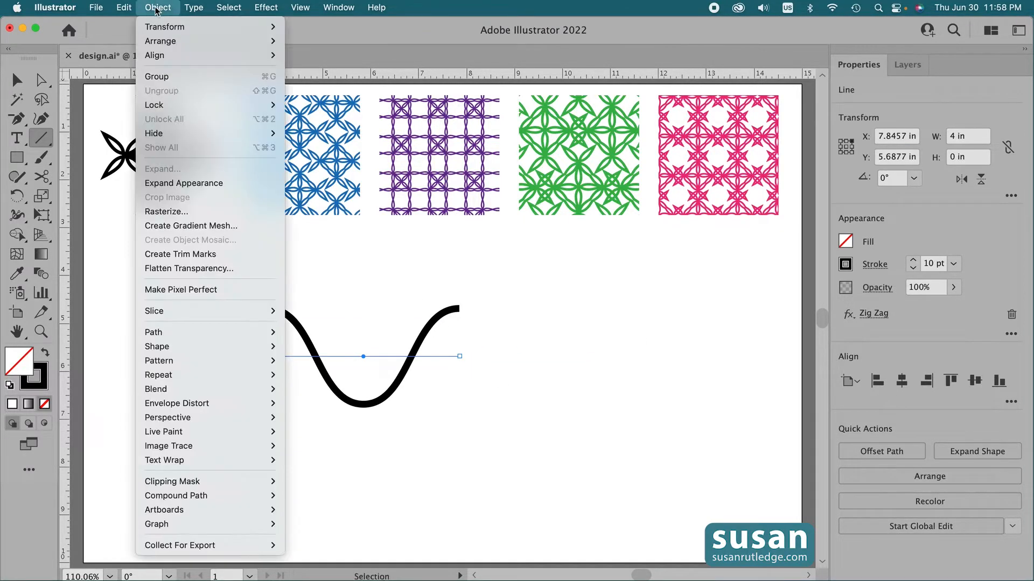
pyautogui.moveTo(191, 333)
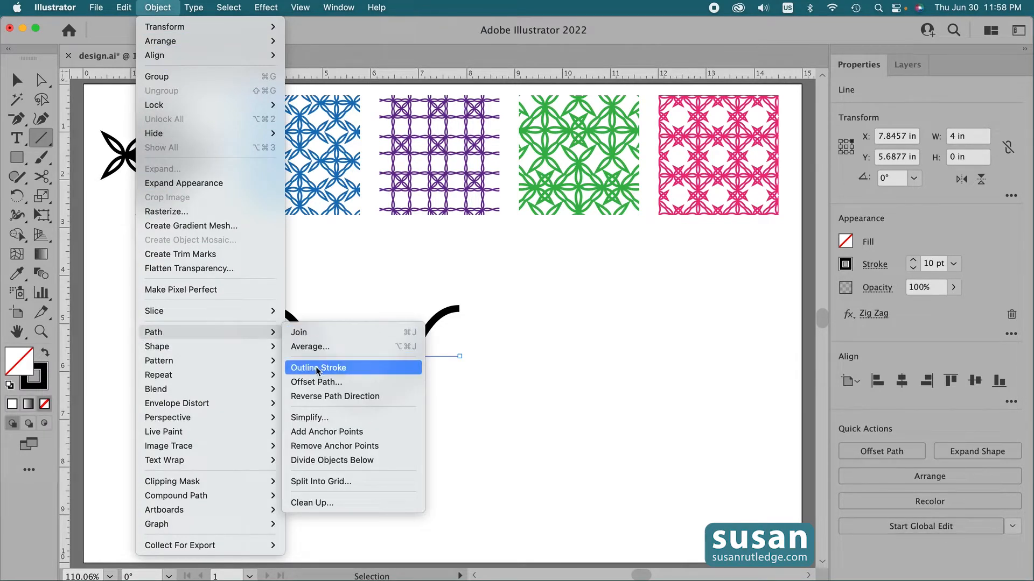
pyautogui.click(338, 369)
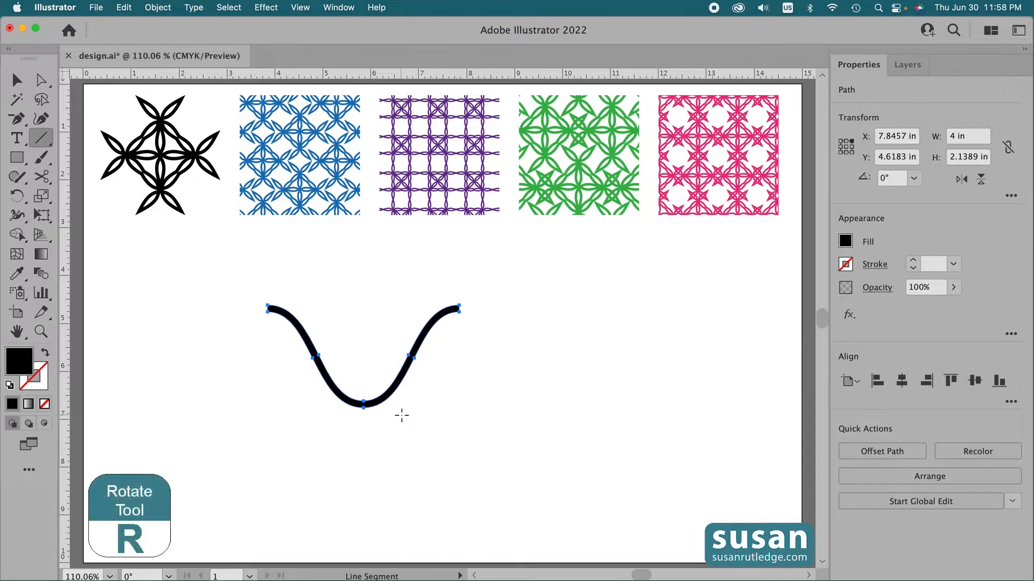
# - Rotate a copy of the curve by -90° around the lowest point of its outline
pyautogui.press('r')
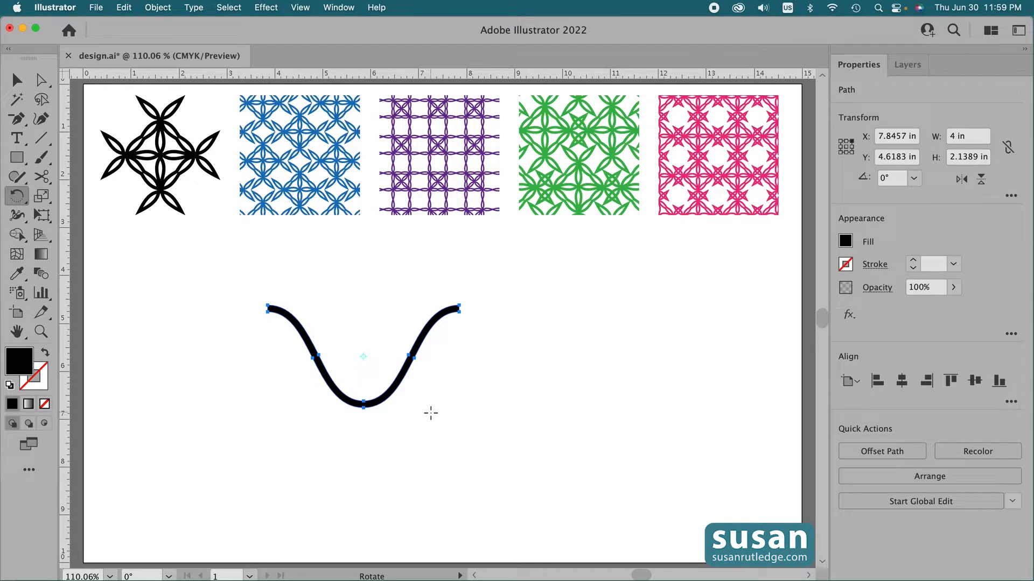
pyautogui.click(363, 407)
pyautogui.moveTo(402, 381); pyautogui.dragTo(416, 440)
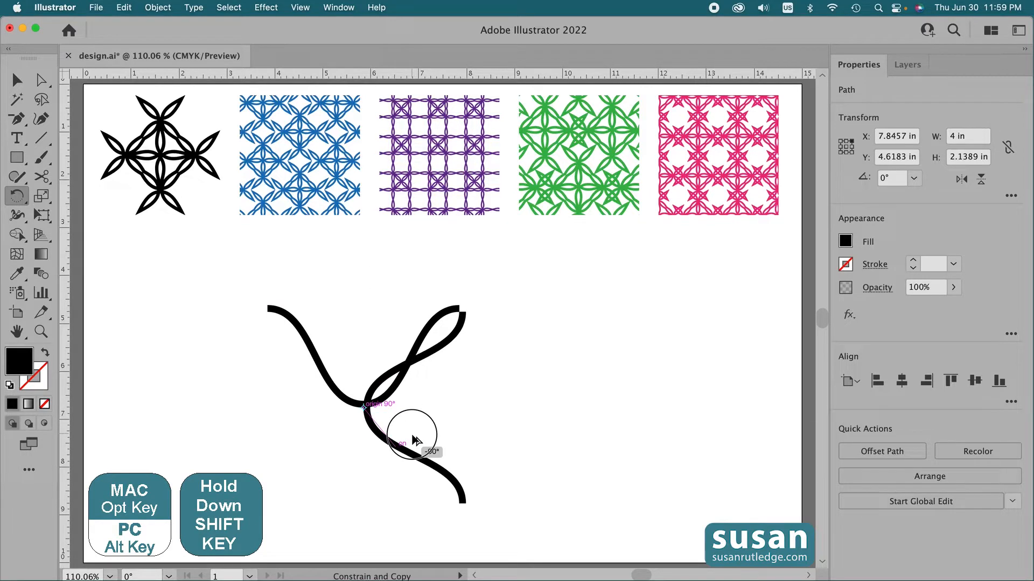
pyautogui.moveTo(416, 440); pyautogui.dragTo(412, 436)
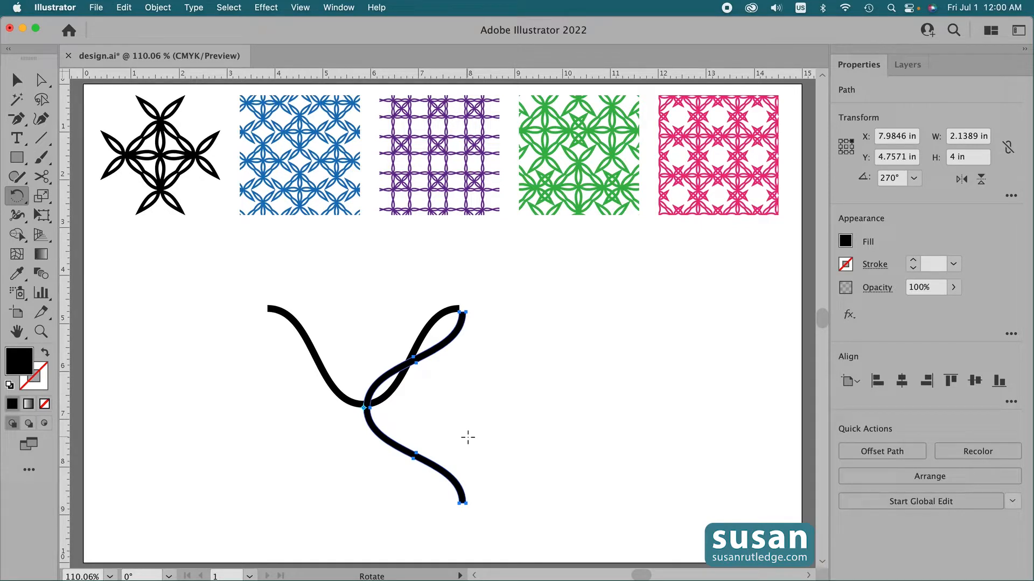
pyautogui.click(300, 7)
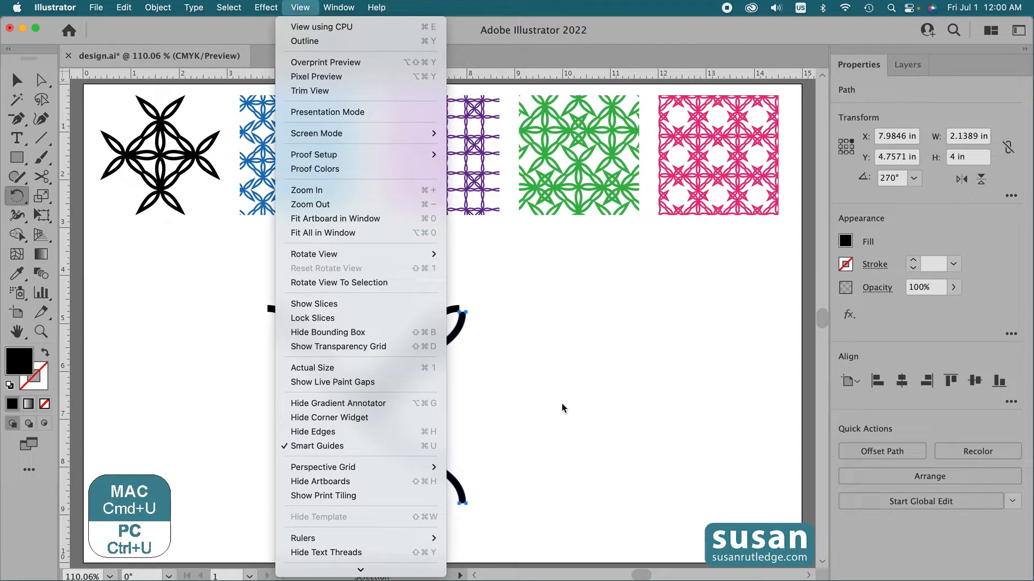
pyautogui.click(560, 387)
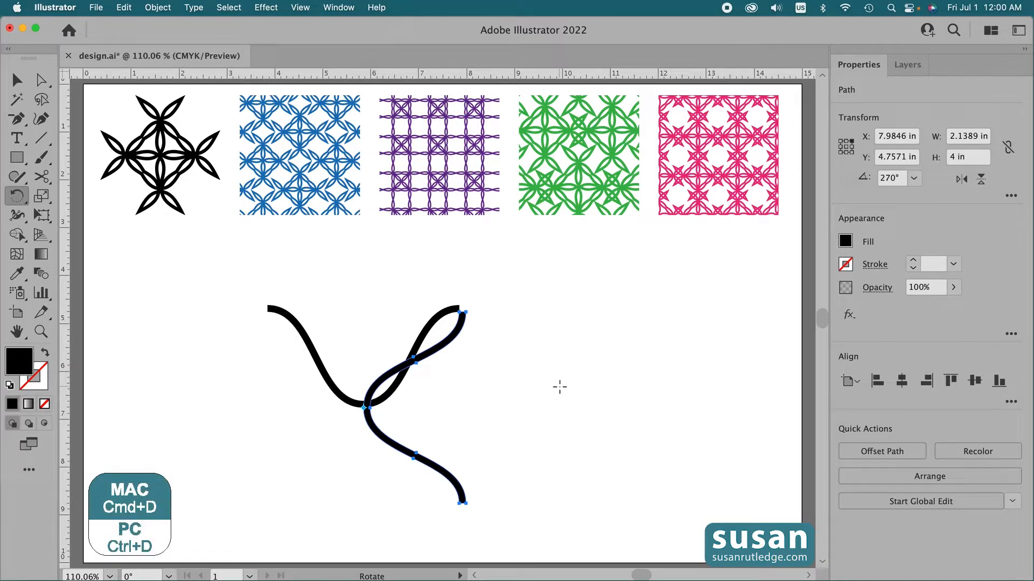
# - Repeat the rotated copy twice to complete four crossing curves around the shared center
pyautogui.press('v')
pyautogui.press('super+d')
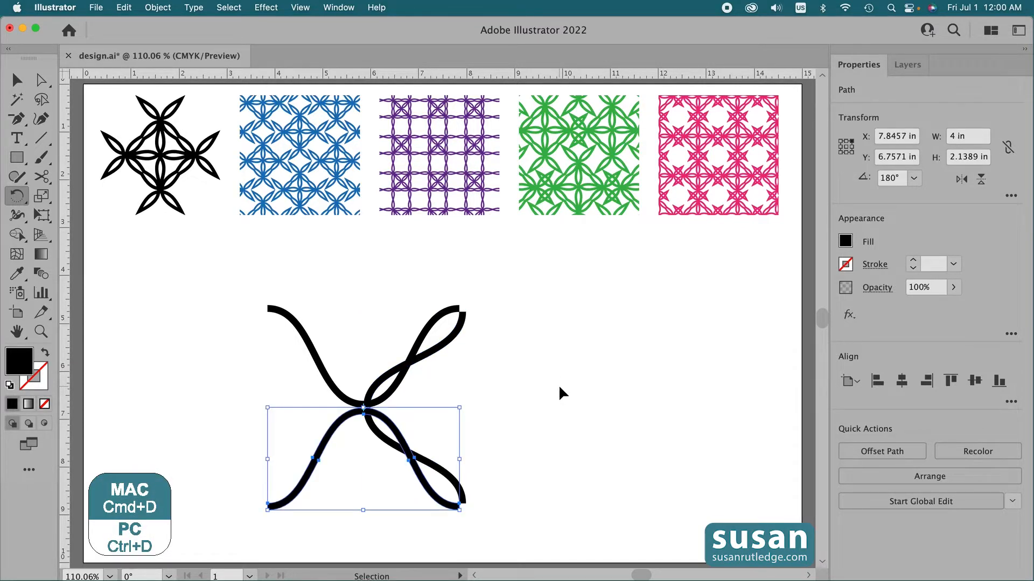
pyautogui.press('super+d')
pyautogui.press('r')
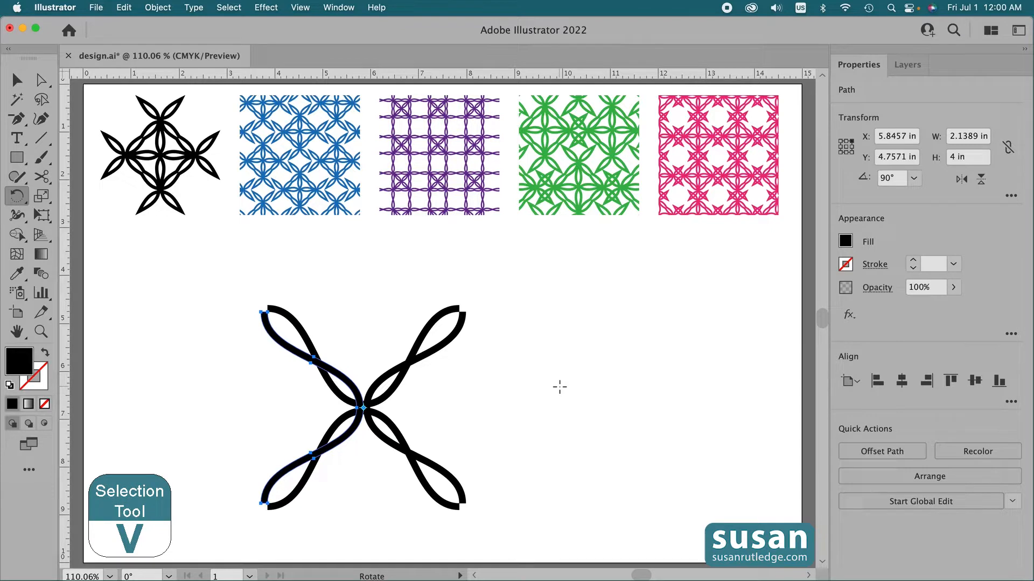
# - Select all four curves and remove the four outer loops with the Shape Builder tool, keeping the inner petals
pyautogui.press('v')
pyautogui.click(306, 294)
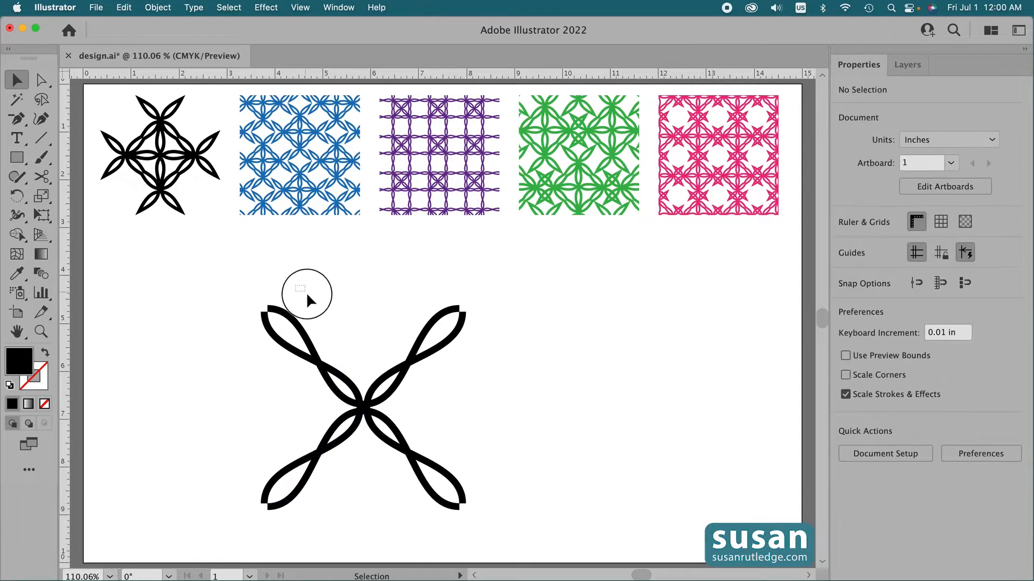
pyautogui.moveTo(306, 293); pyautogui.dragTo(445, 428)
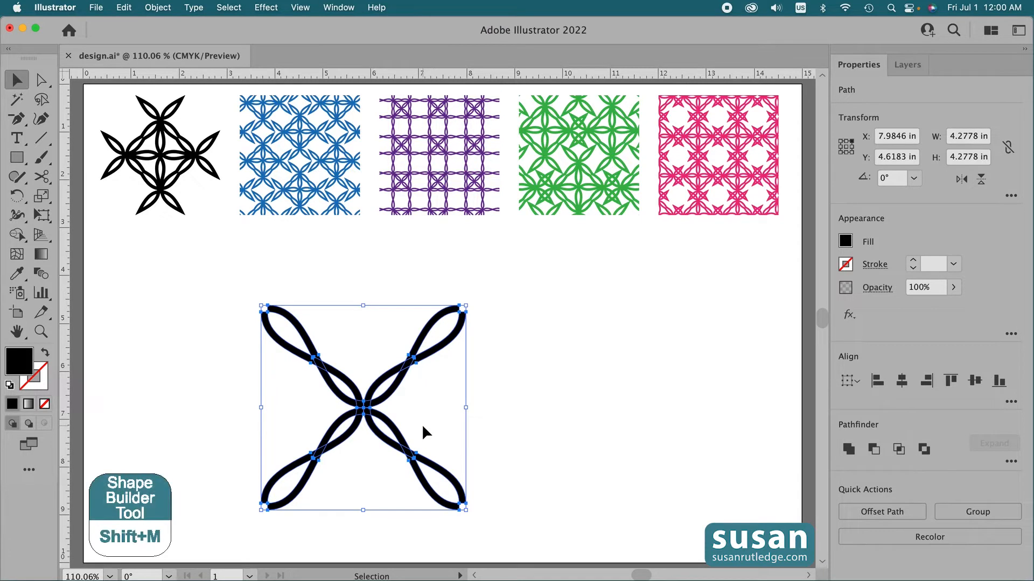
pyautogui.hotkey('shift', 'm')
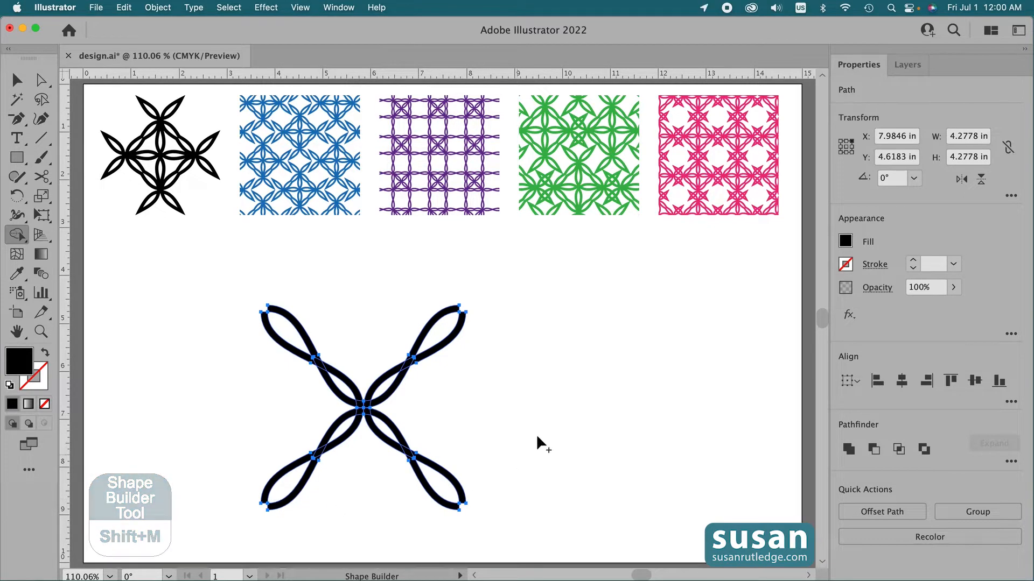
pyautogui.press('alt')
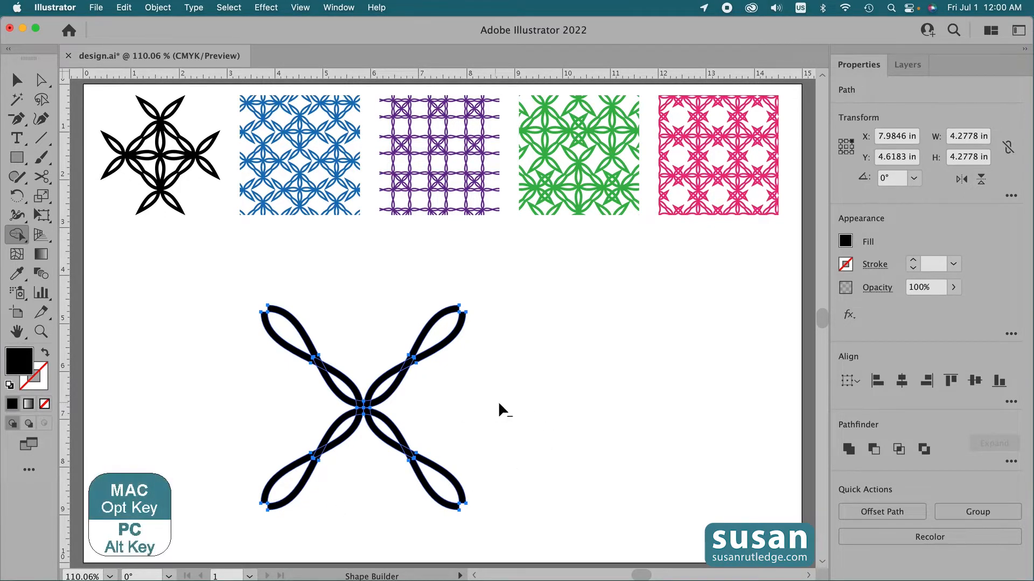
pyautogui.keyDown('alt'); pyautogui.click(488, 384); pyautogui.keyUp('alt')
pyautogui.moveTo(490, 386)
pyautogui.mouseDown()
pyautogui.moveTo(451, 337)
pyautogui.moveTo(408, 323)
pyautogui.mouseUp()
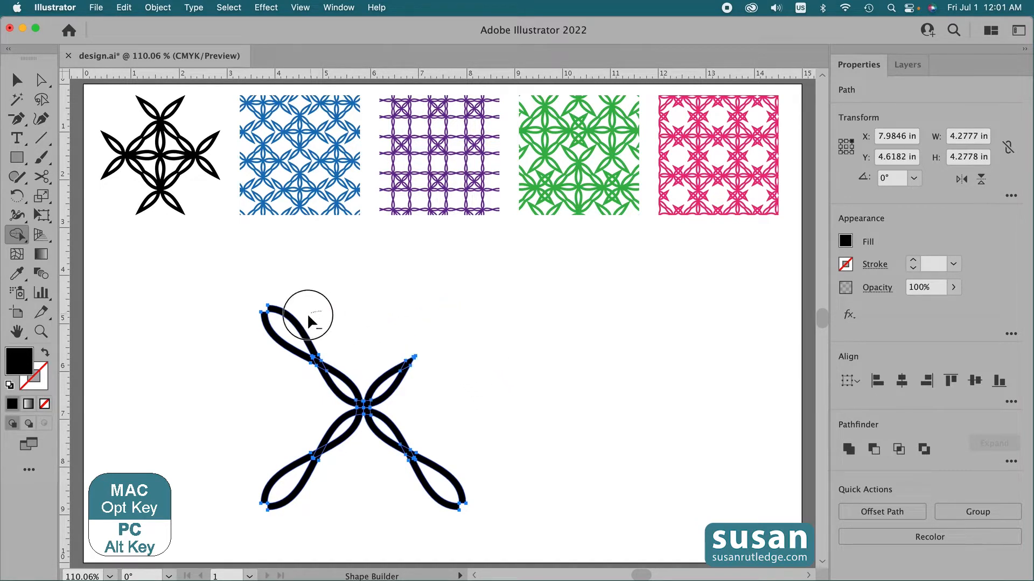
pyautogui.moveTo(309, 322); pyautogui.dragTo(269, 345)
pyautogui.moveTo(266, 487); pyautogui.dragTo(323, 487)
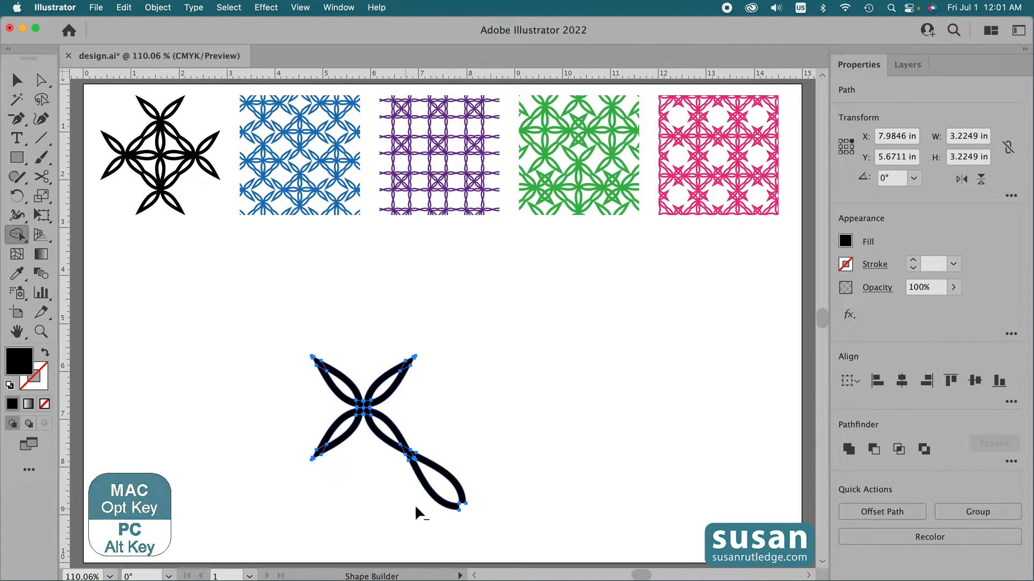
pyautogui.moveTo(416, 507)
pyautogui.mouseDown()
pyautogui.moveTo(461, 451)
pyautogui.moveTo(483, 457)
pyautogui.mouseUp()
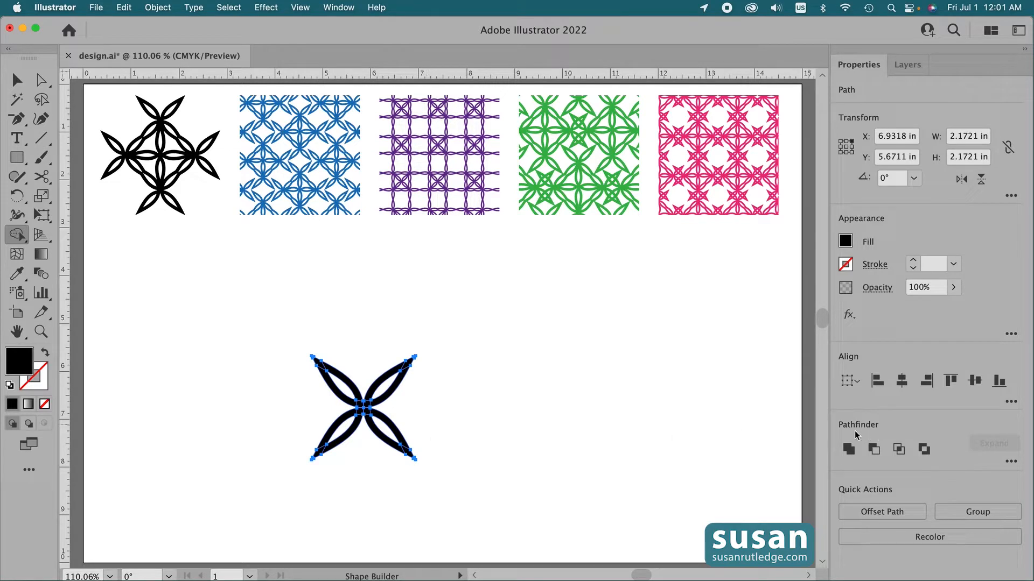
# - Combine the remaining petal pieces with the Merge pathfinder and deselect the artwork
pyautogui.click(1010, 462)
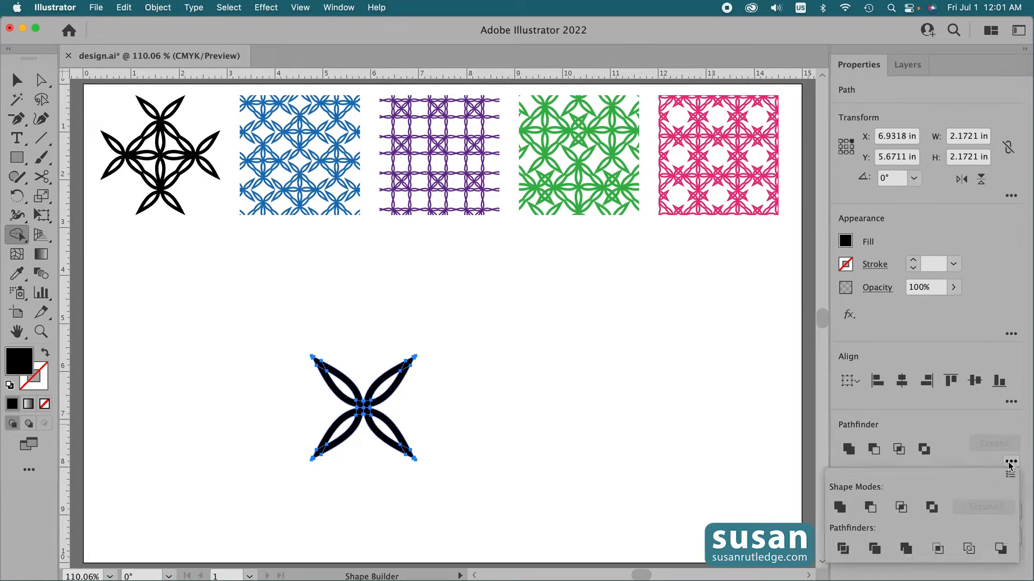
pyautogui.click(906, 550)
pyautogui.press('v')
pyautogui.click(665, 491)
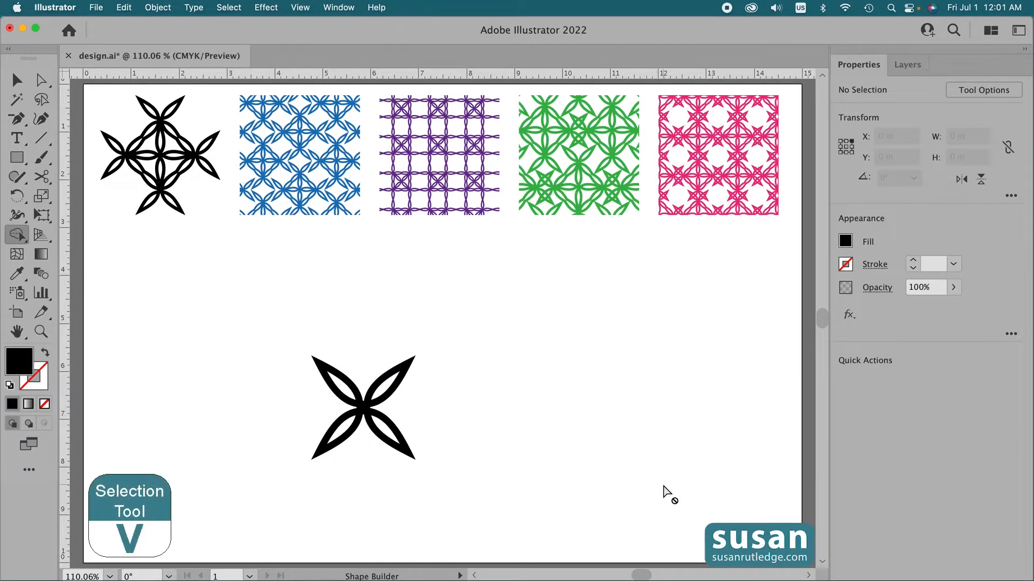
# - Move the four-petal shape nearer the middle of the artboard and rotate it 45° clockwise around its center
pyautogui.moveTo(350, 420); pyautogui.dragTo(421, 396)
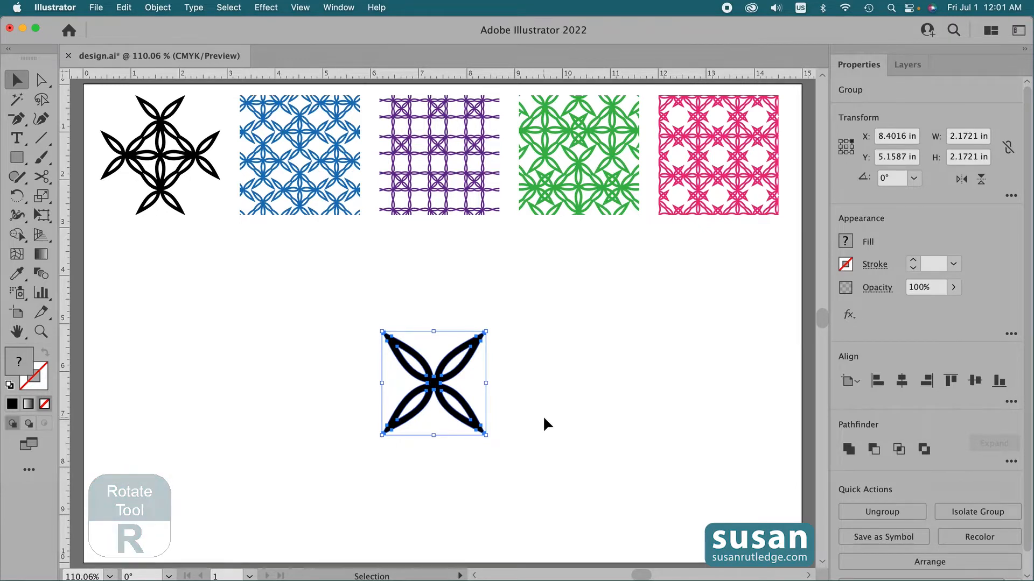
pyautogui.press('r')
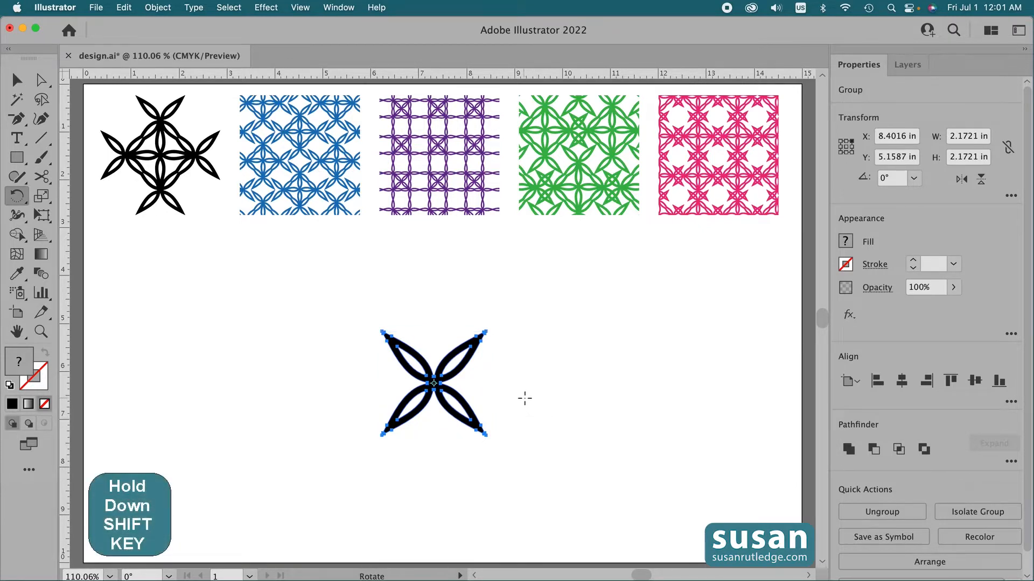
pyautogui.moveTo(531, 399); pyautogui.dragTo(496, 448)
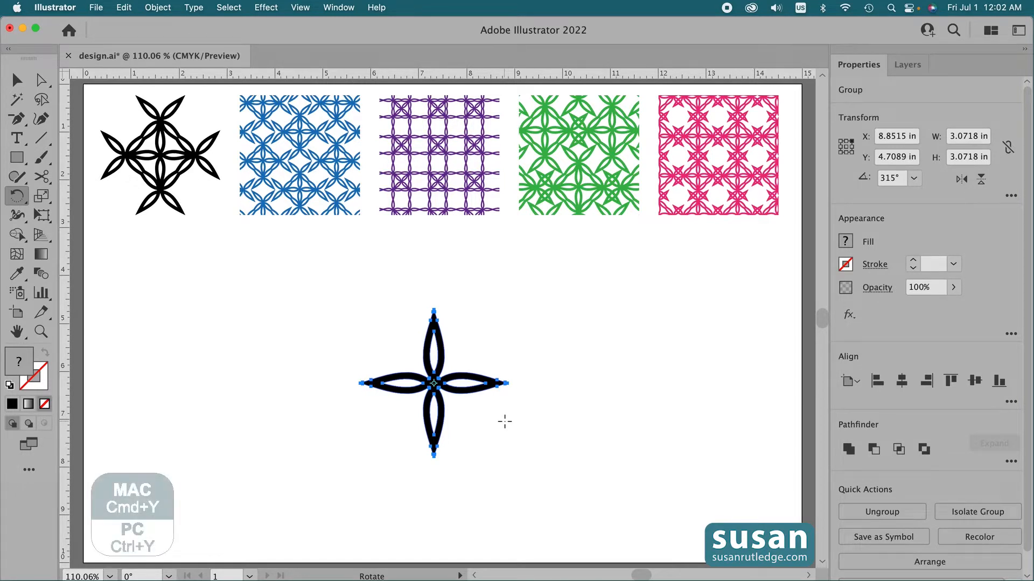
# - Switch the document display to Outline mode
pyautogui.press('super')
pyautogui.press('super+y')
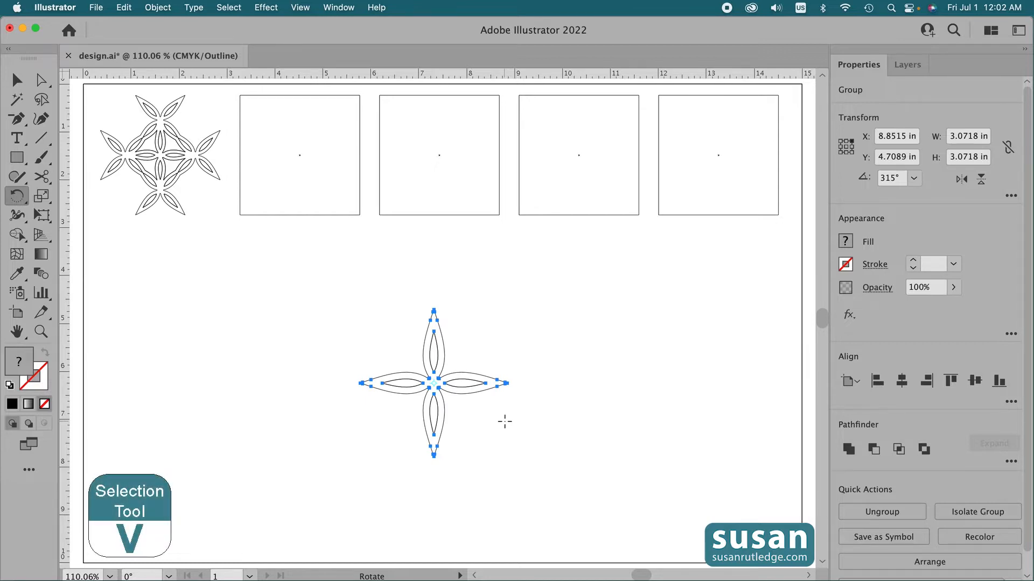
# - Hide the bounding box and place a copy of the four-petal shape straight above the original with their petal tips meeting
pyautogui.press('v')
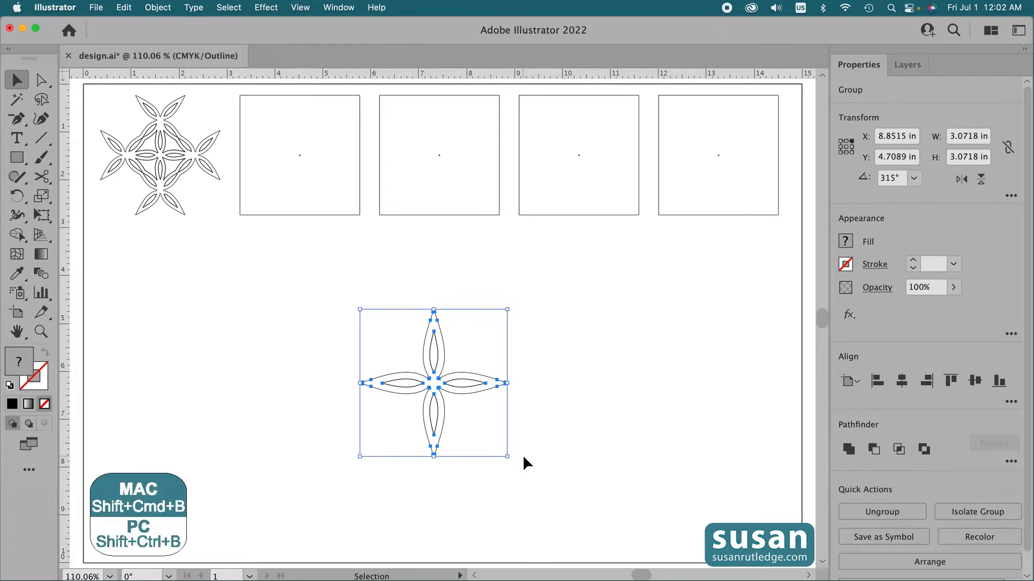
pyautogui.press('shift+super+b')
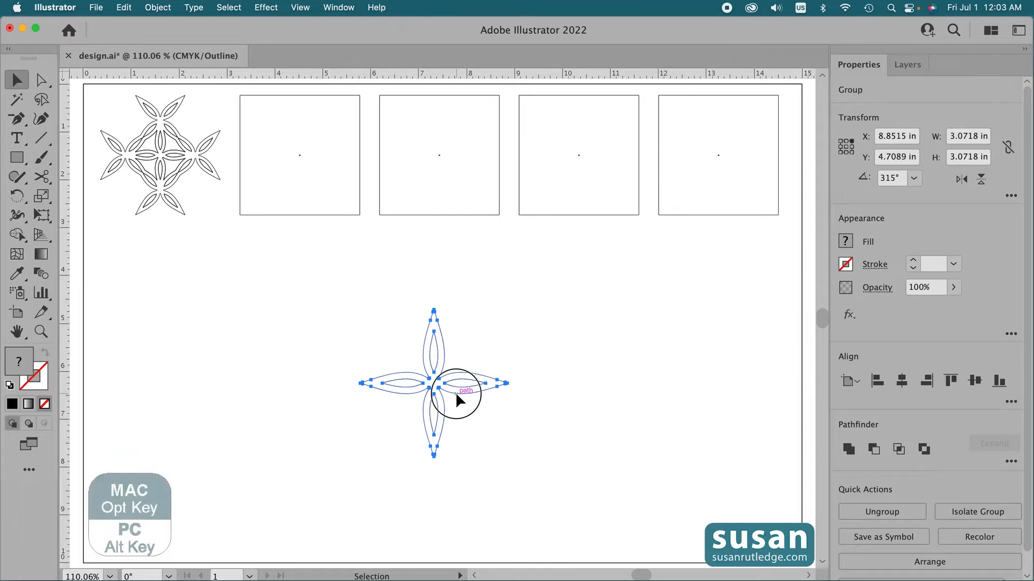
pyautogui.moveTo(456, 393); pyautogui.dragTo(468, 262)
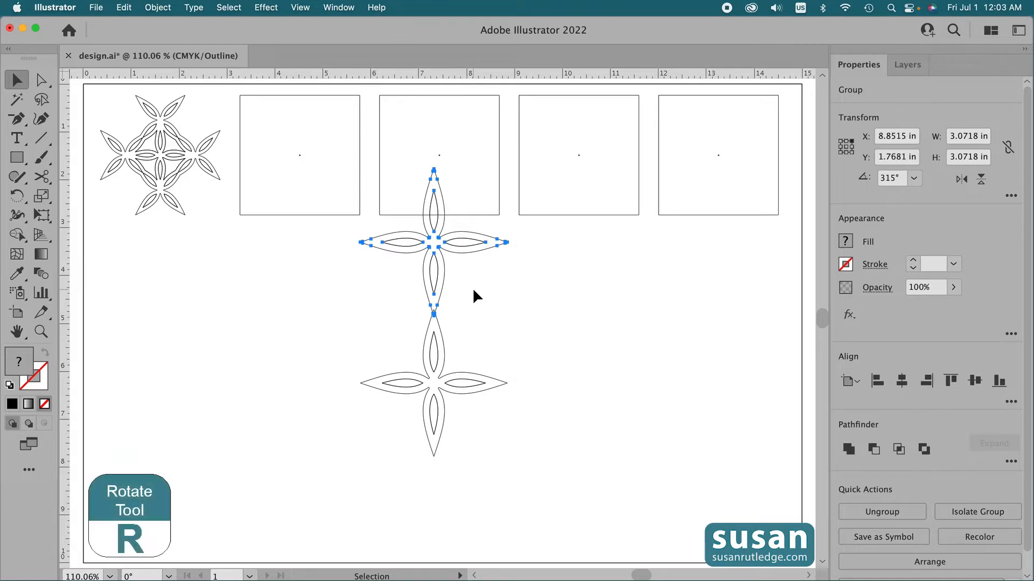
# - Rotate the upper copy 45° around its center and move it straight down about 1.4 in, centering it on the original's upper petal tip
pyautogui.press('r')
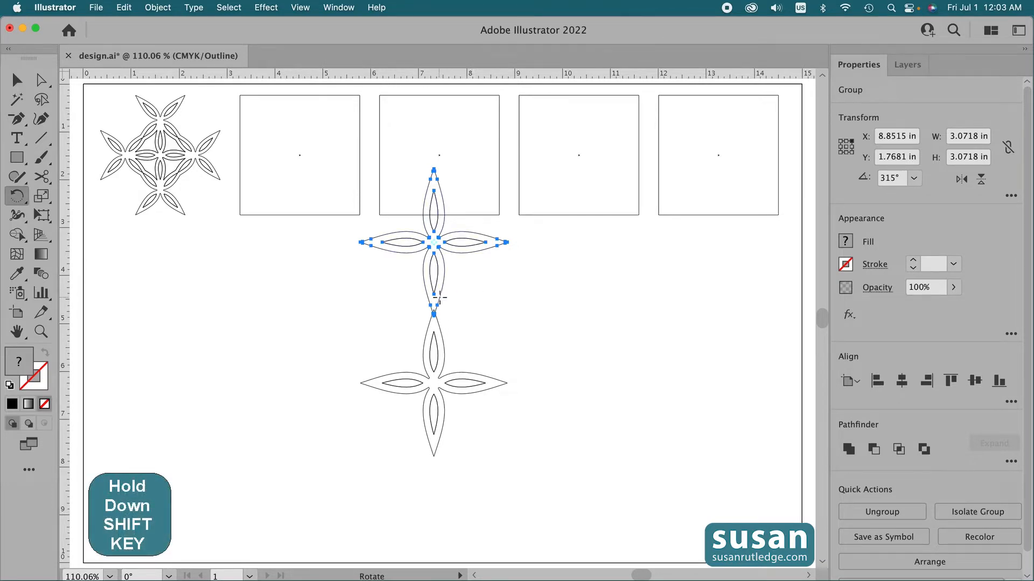
pyautogui.moveTo(439, 297); pyautogui.dragTo(512, 300)
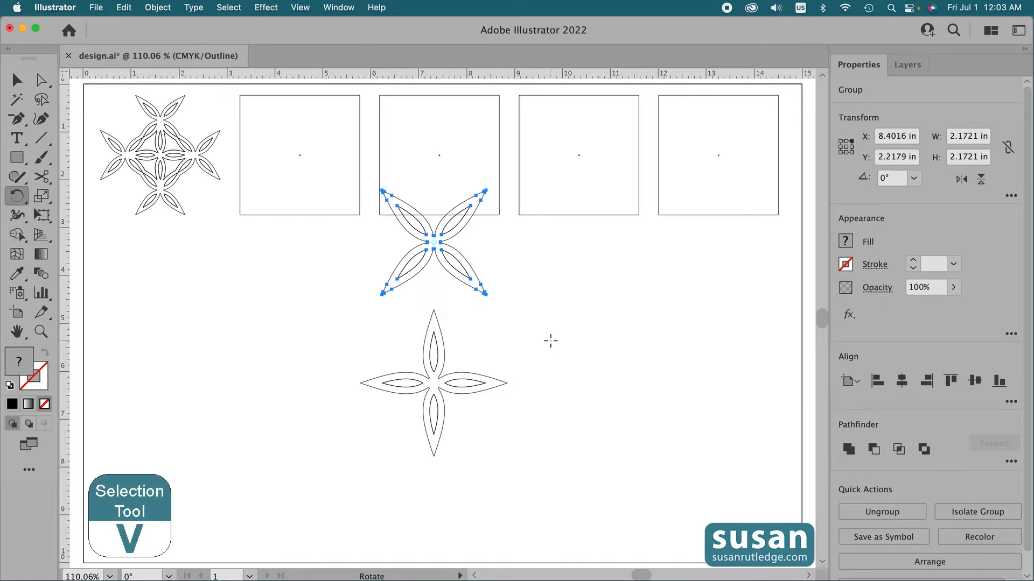
pyautogui.press('v')
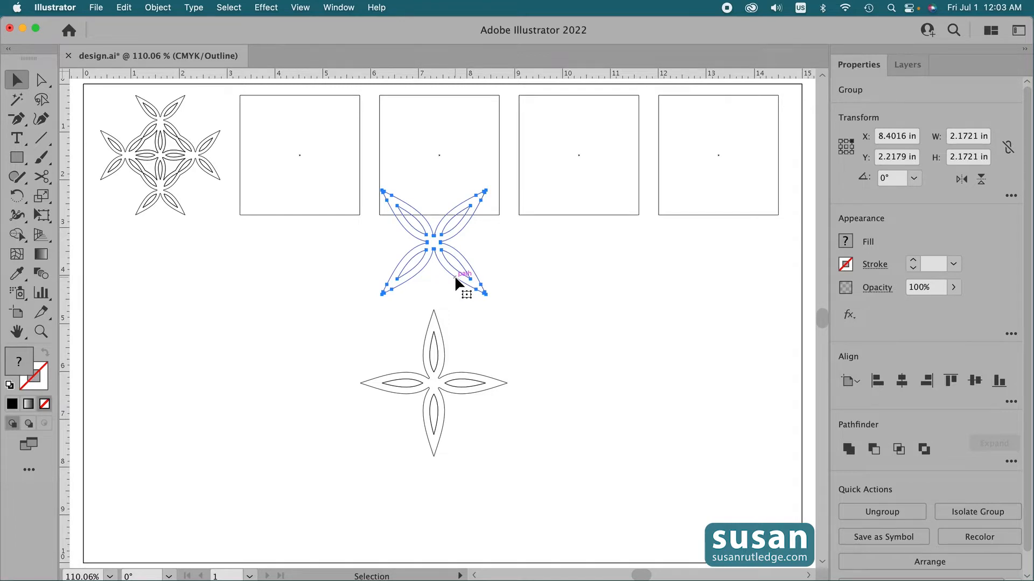
pyautogui.moveTo(455, 276); pyautogui.dragTo(457, 352)
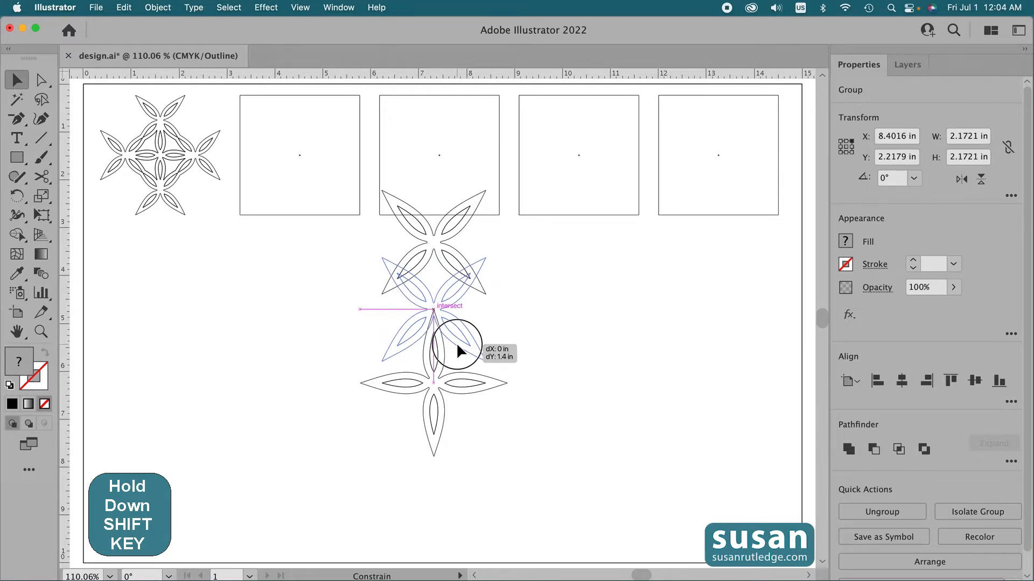
pyautogui.moveTo(457, 346); pyautogui.dragTo(457, 347)
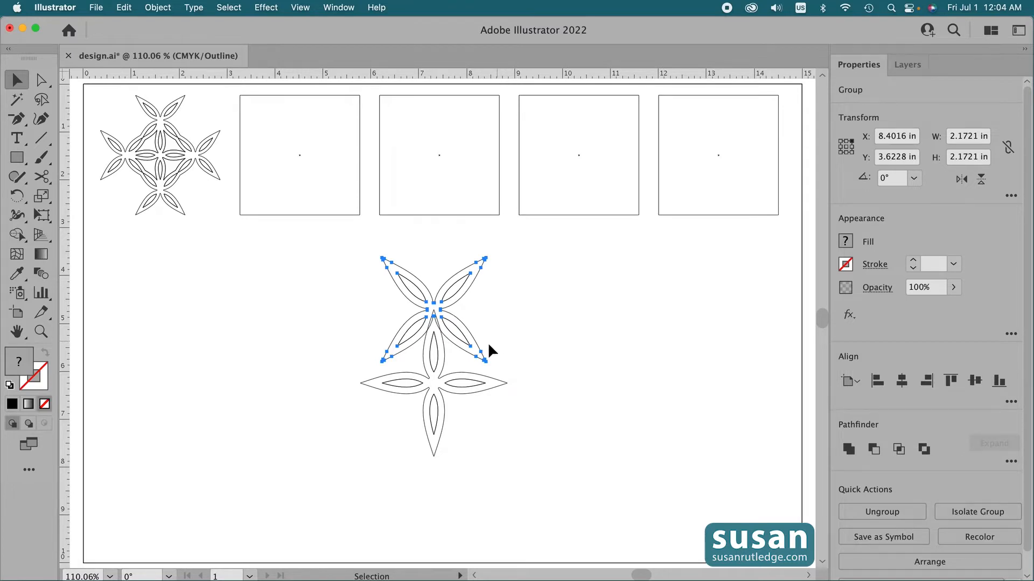
# - Copy the diagonal shape straight down onto the original's lower petal tip and group the two diagonal shapes
pyautogui.moveTo(457, 345); pyautogui.dragTo(446, 492)
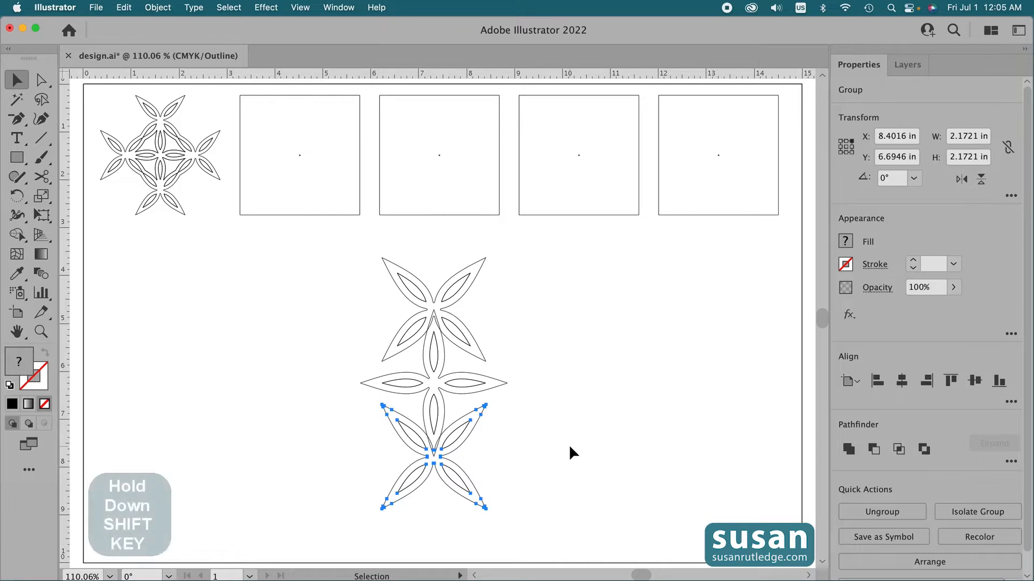
pyautogui.press('shift')
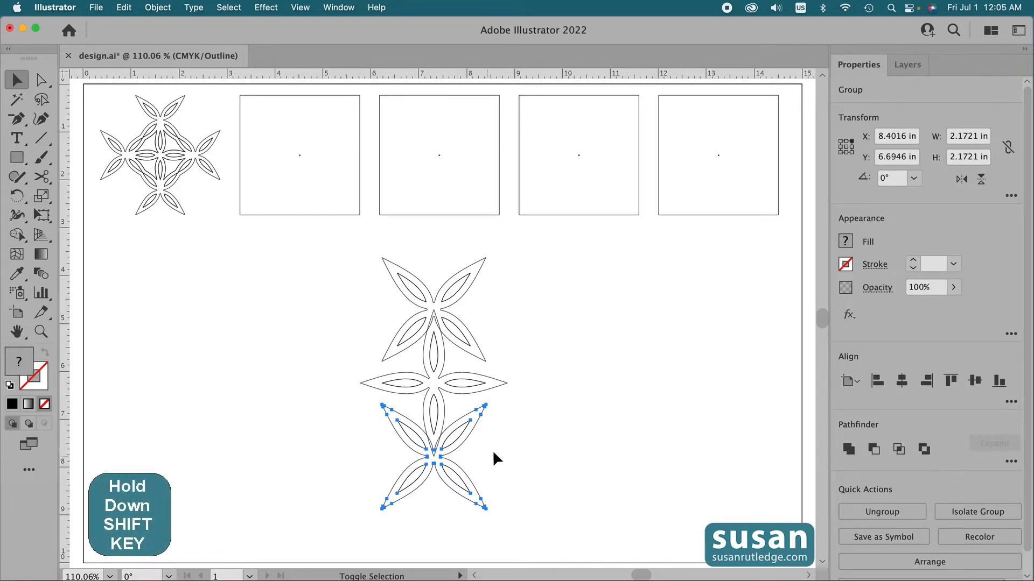
pyautogui.keyDown('shift'); pyautogui.click(458, 299); pyautogui.keyUp('shift')
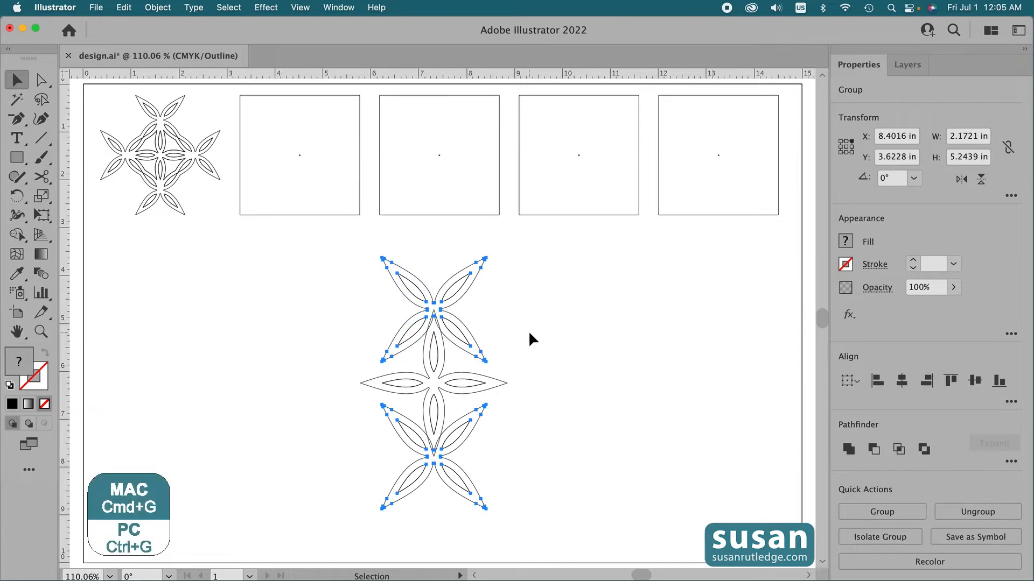
pyautogui.press('super+g')
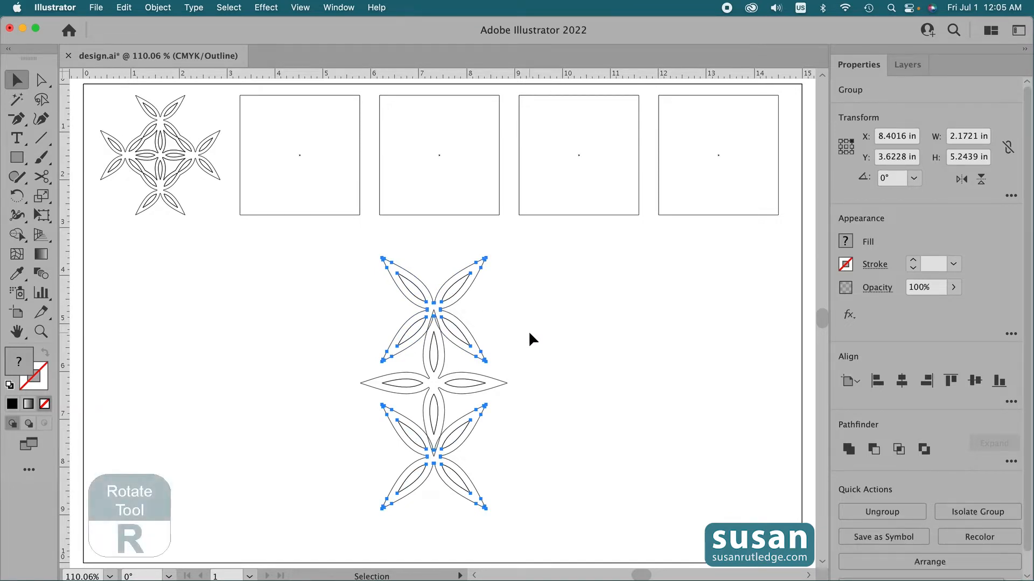
# - Rotate a copy of the grouped diagonal shapes by 90° around the group's center, onto the two side petal tips
pyautogui.press('r')
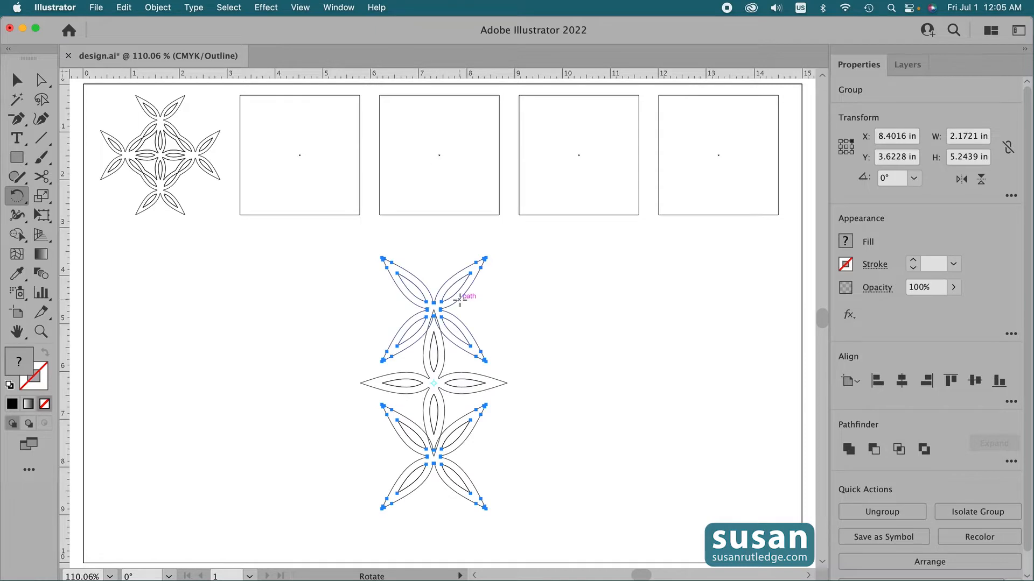
pyautogui.moveTo(459, 296); pyautogui.dragTo(498, 391)
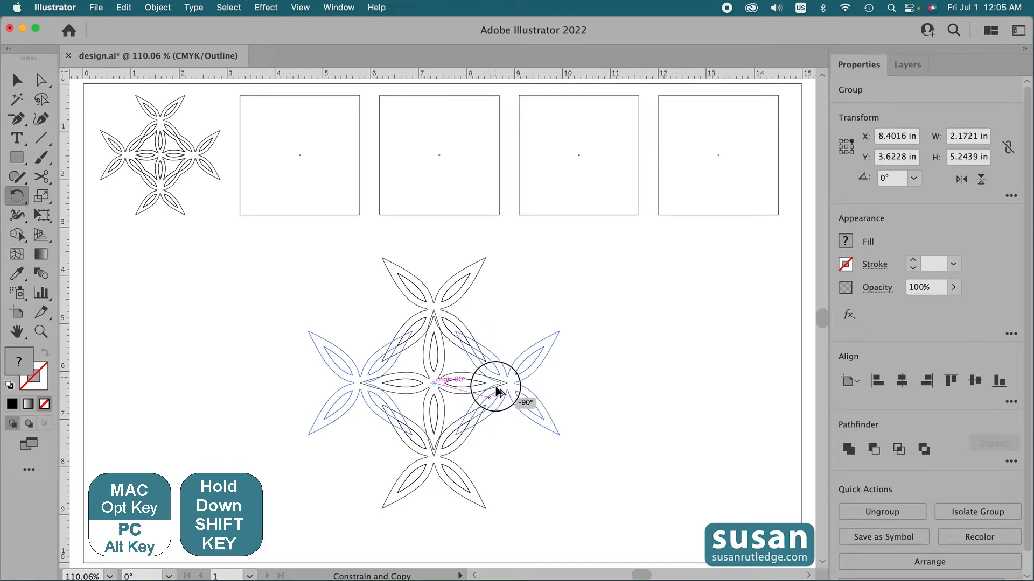
pyautogui.moveTo(498, 392); pyautogui.dragTo(498, 392)
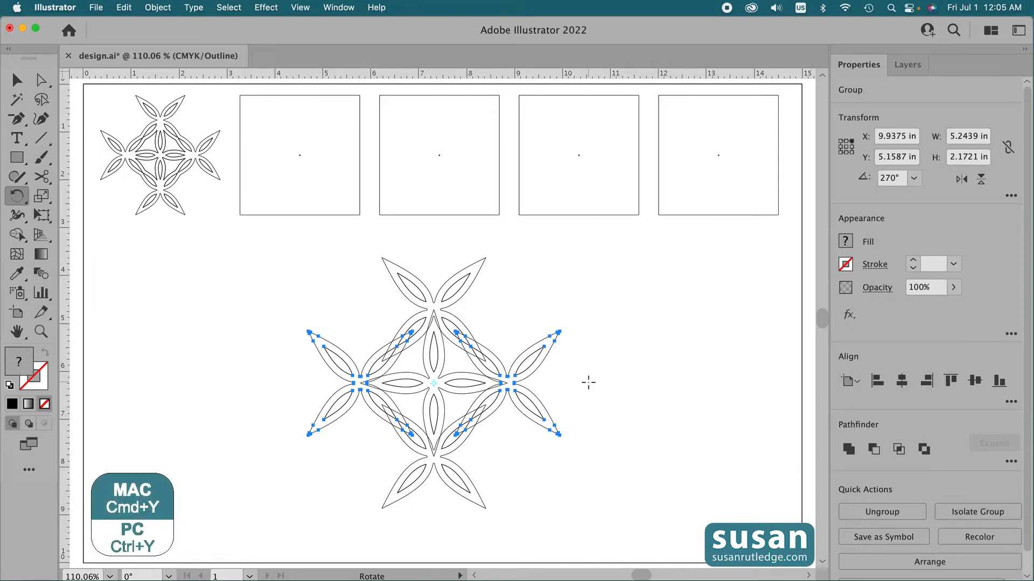
# - Switch the document display back to Preview mode and deselect the artwork
pyautogui.press('super+y')
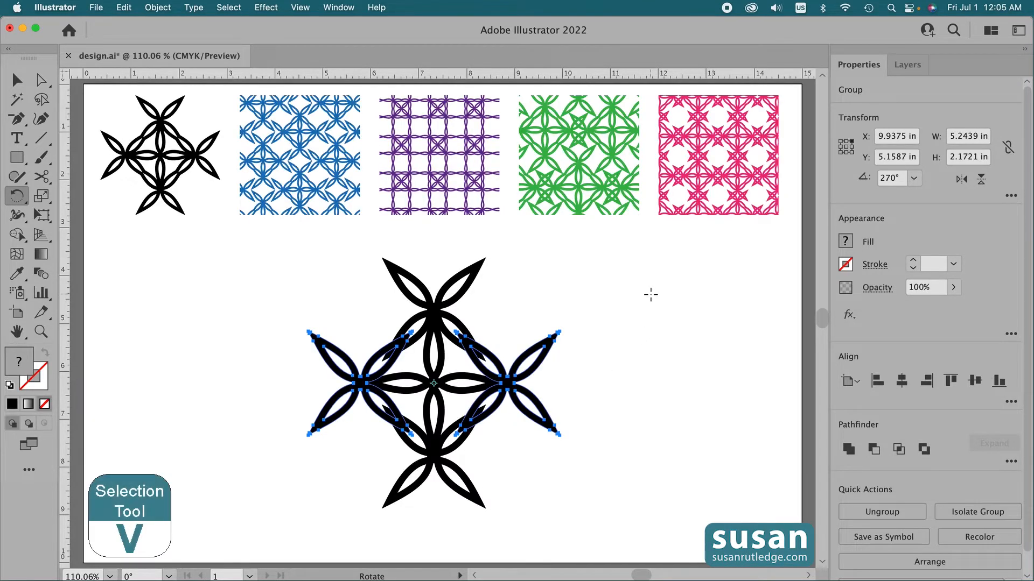
pyautogui.press('v')
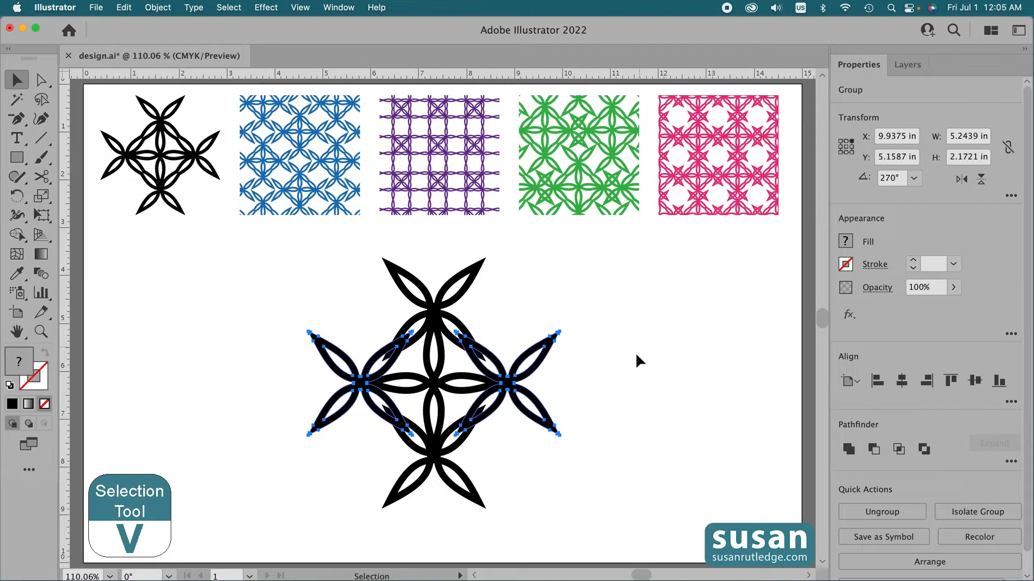
pyautogui.click(595, 294)
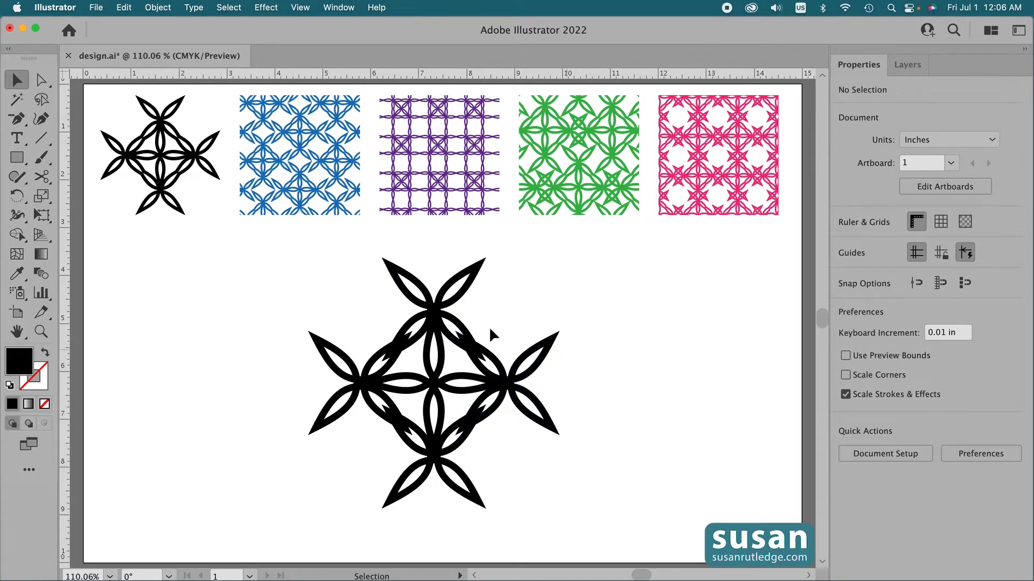
# - Select the whole design, remove the overlapping petal pieces along the four sides of the diamond with the Shape Builder tool, and deselect
pyautogui.moveTo(308, 263); pyautogui.dragTo(575, 508)
pyautogui.hotkey('shift', 'm')
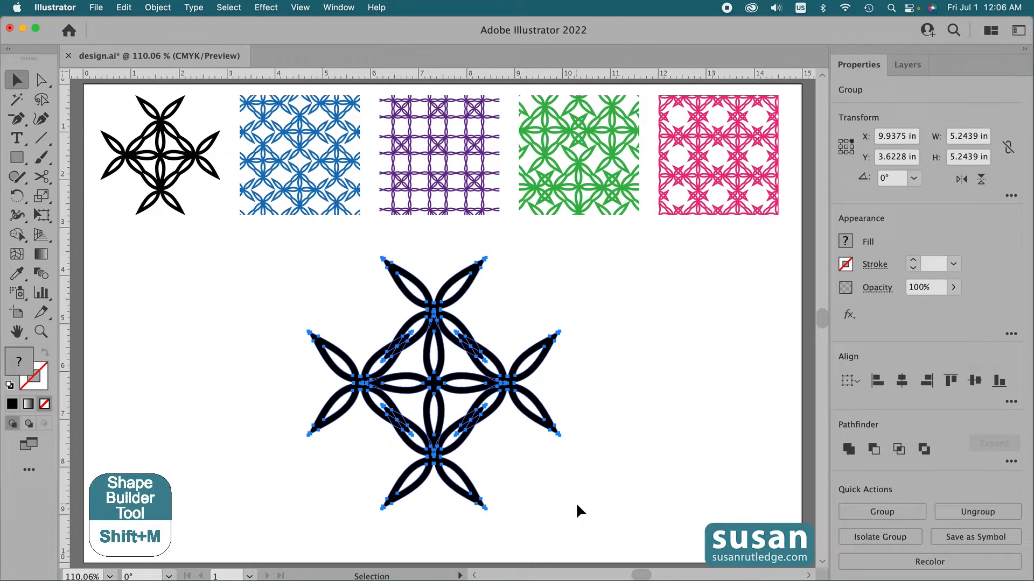
pyautogui.hotkey('shift', 'm')
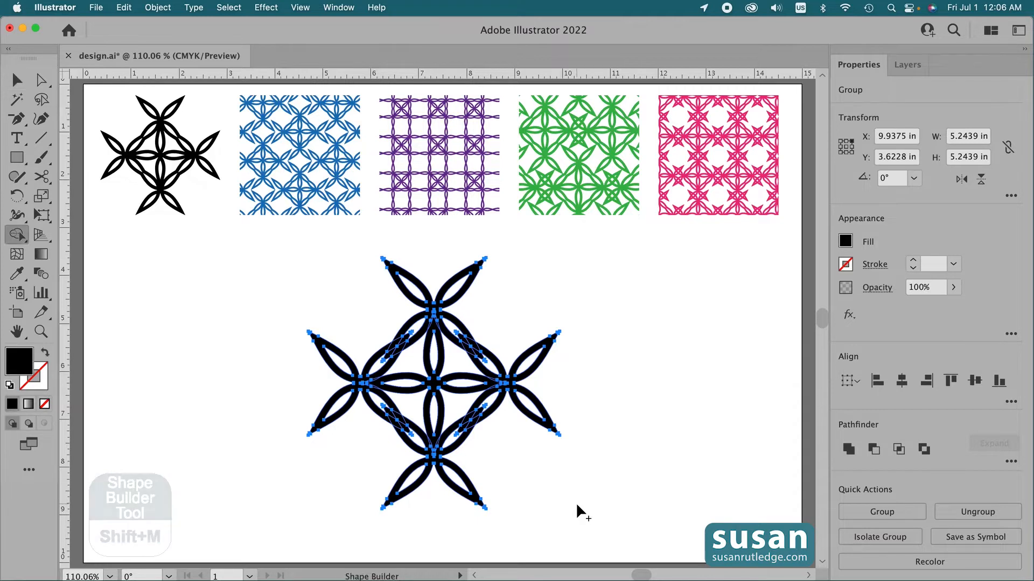
pyautogui.press('alt')
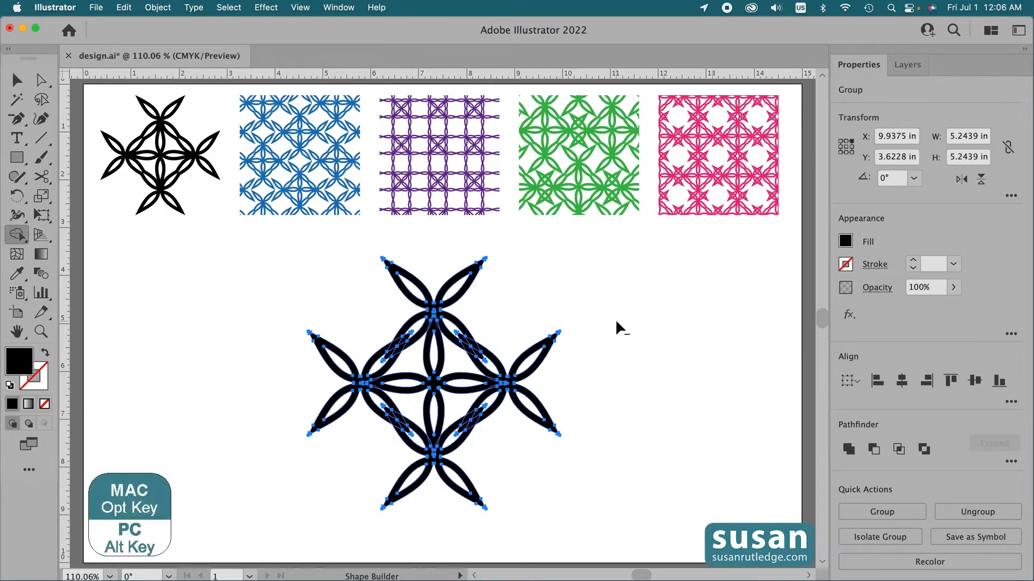
pyautogui.keyDown('alt'); pyautogui.click(490, 365); pyautogui.keyUp('alt')
pyautogui.keyDown('alt'); pyautogui.click(460, 336); pyautogui.keyUp('alt')
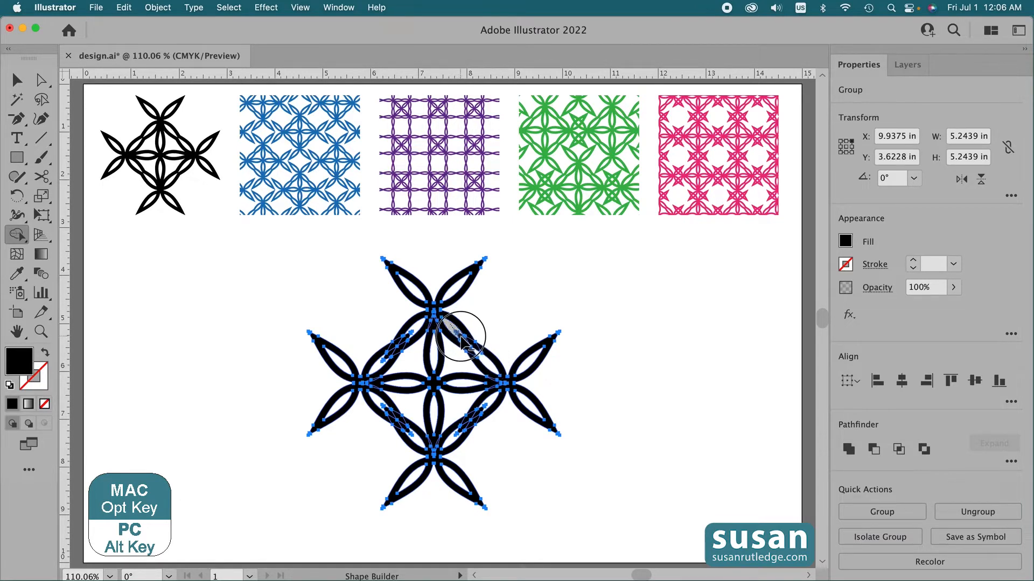
pyautogui.keyDown('alt'); pyautogui.click(411, 333); pyautogui.keyUp('alt')
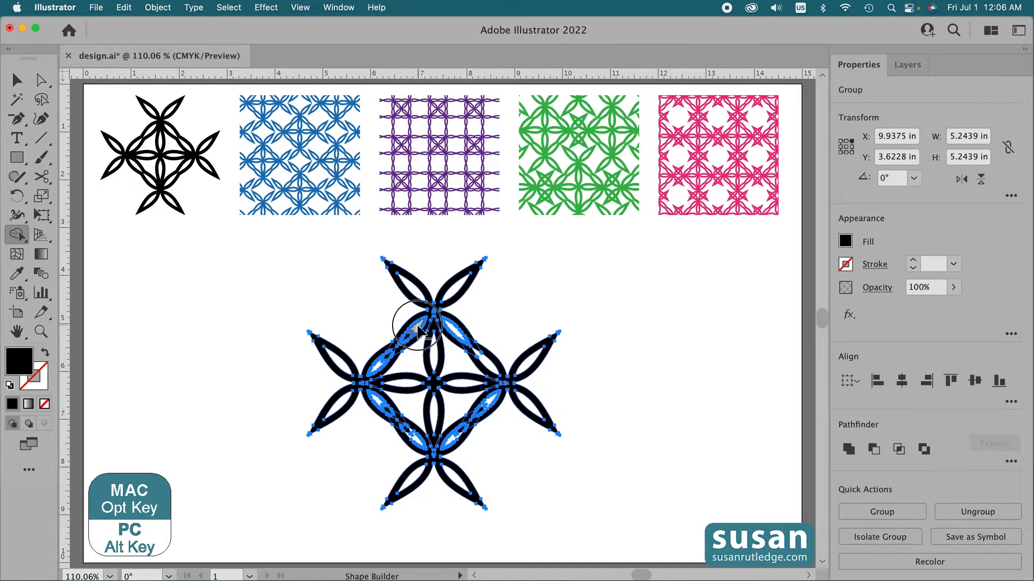
pyautogui.keyDown('alt'); pyautogui.click(381, 362); pyautogui.keyUp('alt')
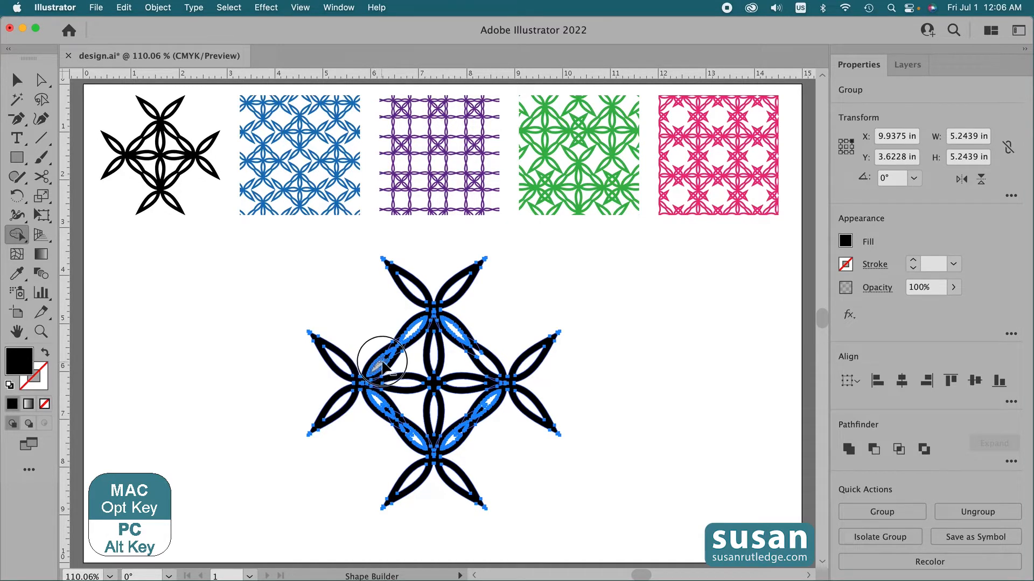
pyautogui.keyDown('alt'); pyautogui.click(377, 401); pyautogui.keyUp('alt')
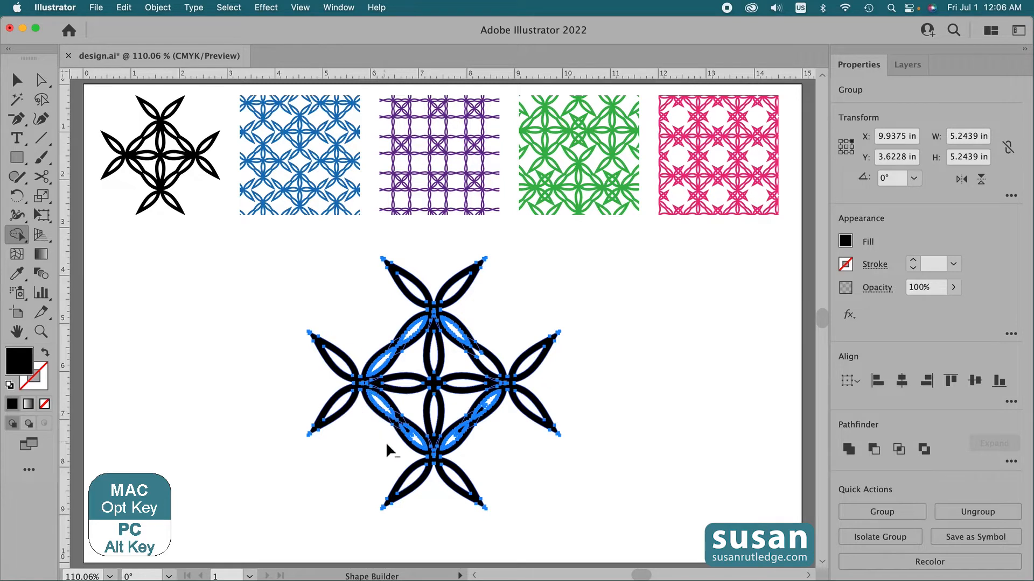
pyautogui.keyDown('alt'); pyautogui.click(416, 438); pyautogui.keyUp('alt')
pyautogui.keyDown('alt'); pyautogui.click(459, 433); pyautogui.keyUp('alt')
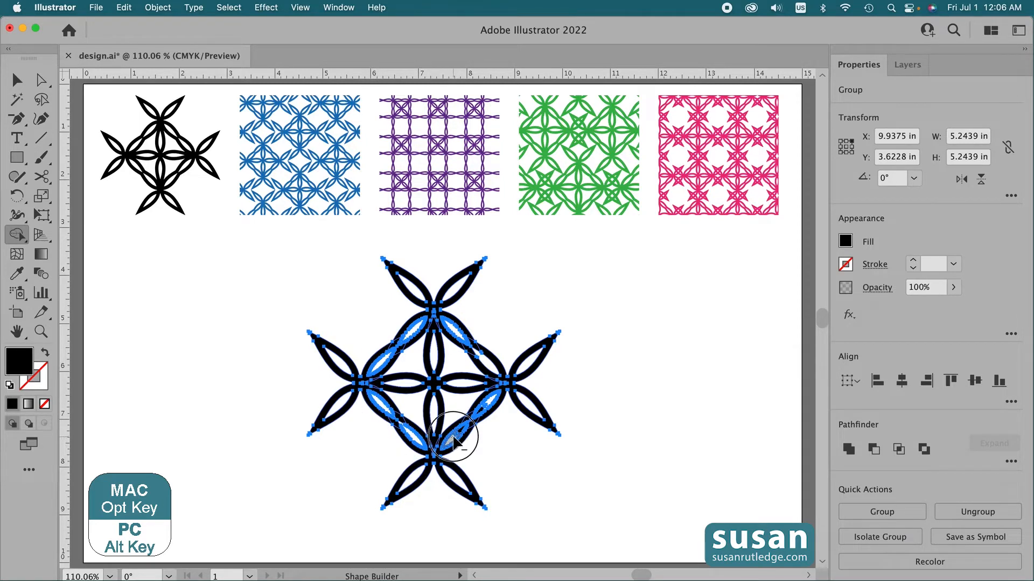
pyautogui.keyDown('alt'); pyautogui.click(483, 413); pyautogui.keyUp('alt')
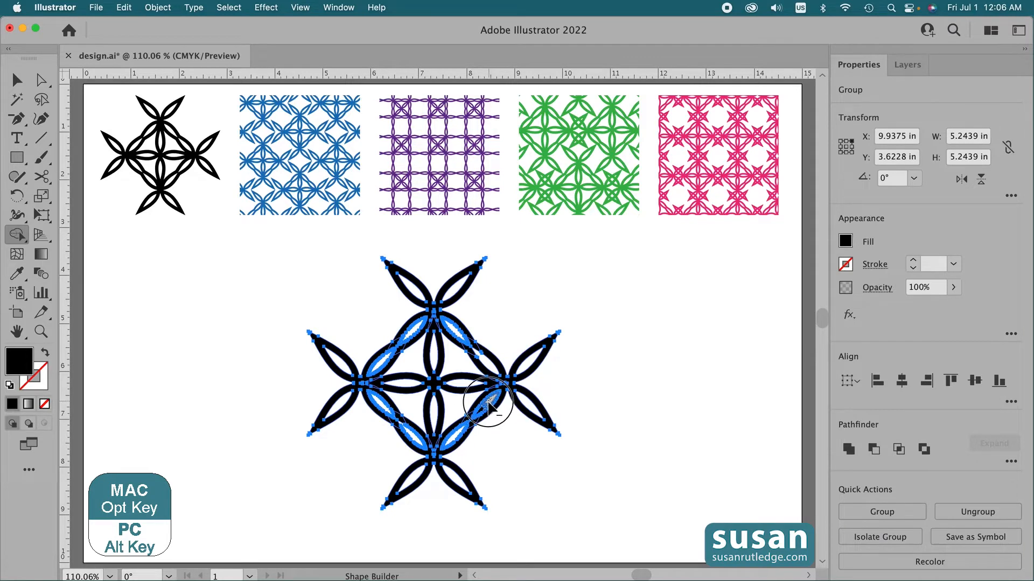
pyautogui.press('super+z')
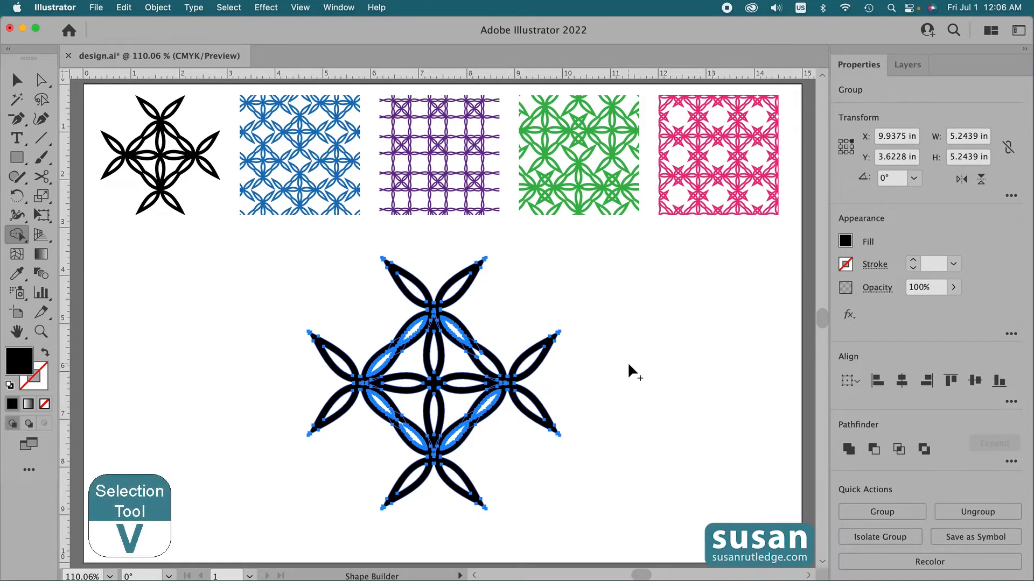
pyautogui.press('v')
pyautogui.click(581, 375)
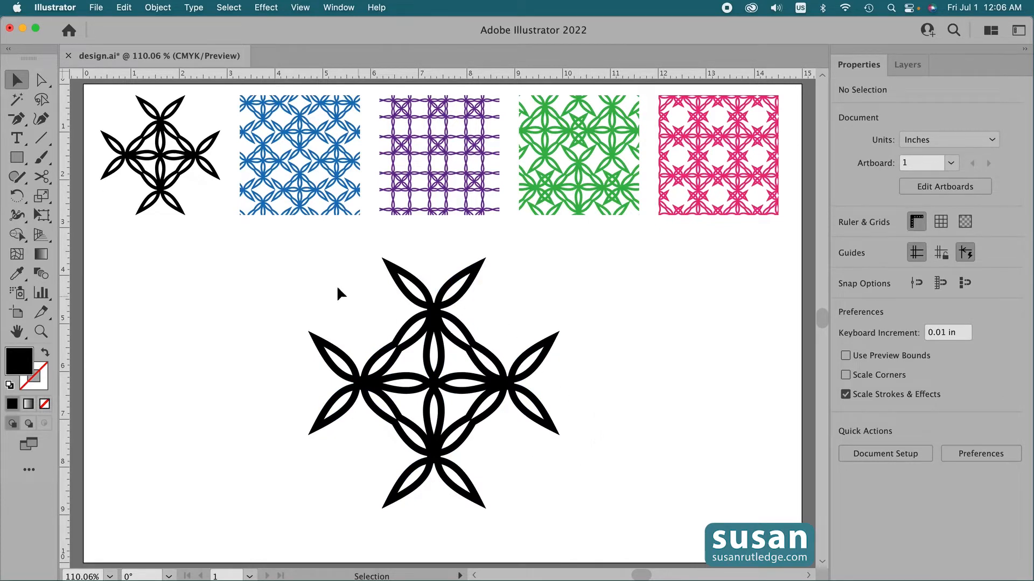
# - Select the complete design and combine all its pieces with the Merge pathfinder
pyautogui.moveTo(284, 250); pyautogui.dragTo(584, 502)
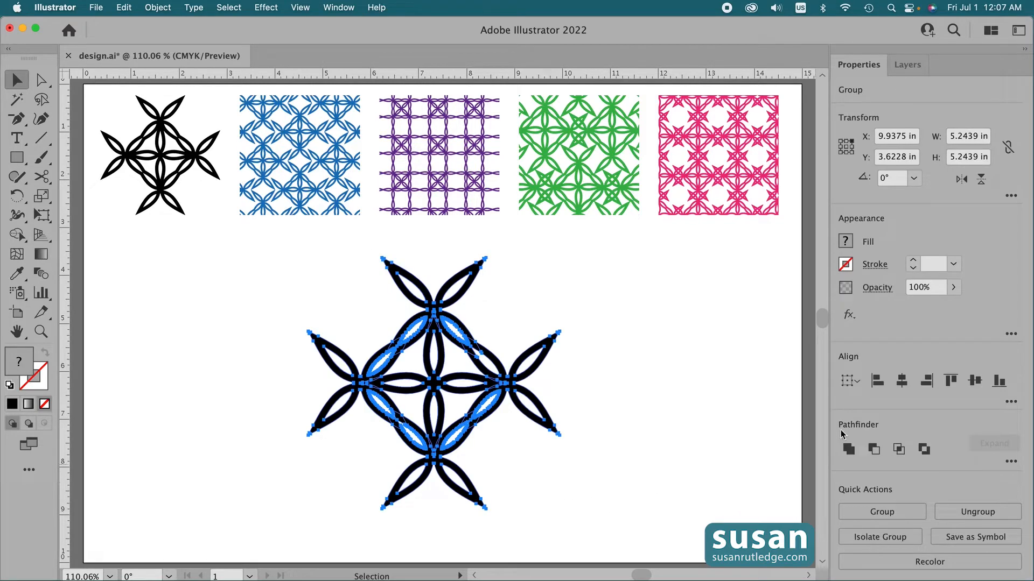
pyautogui.click(1011, 461)
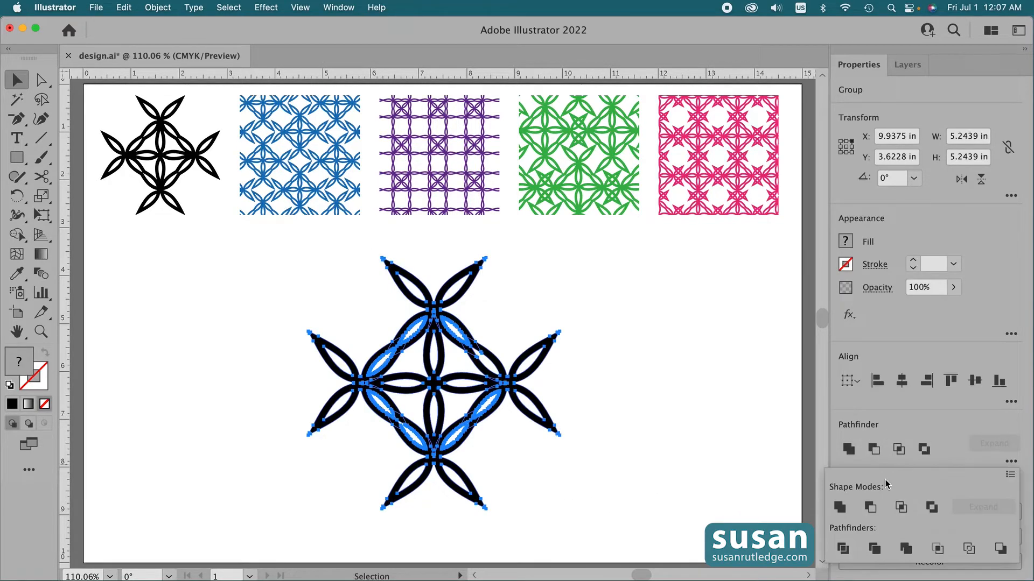
pyautogui.click(906, 550)
pyautogui.click(662, 515)
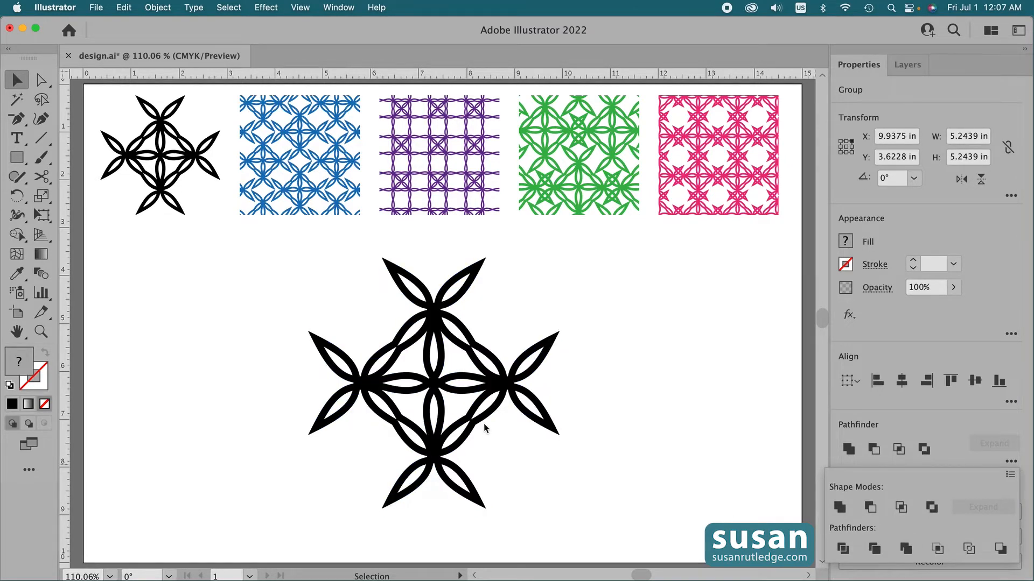
# - Select the merged design, show its bounding box, and scale it down proportionally to about 2.29 in wide
pyautogui.moveTo(484, 418)
pyautogui.mouseDown()
pyautogui.moveTo(498, 414)
pyautogui.moveTo(483, 418)
pyautogui.mouseUp()
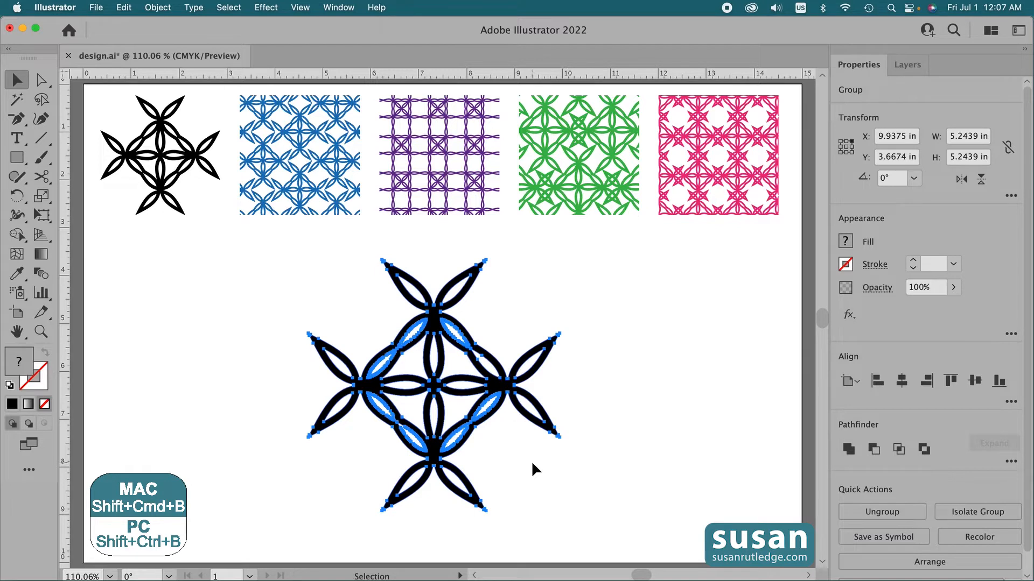
pyautogui.press('shift+super+b')
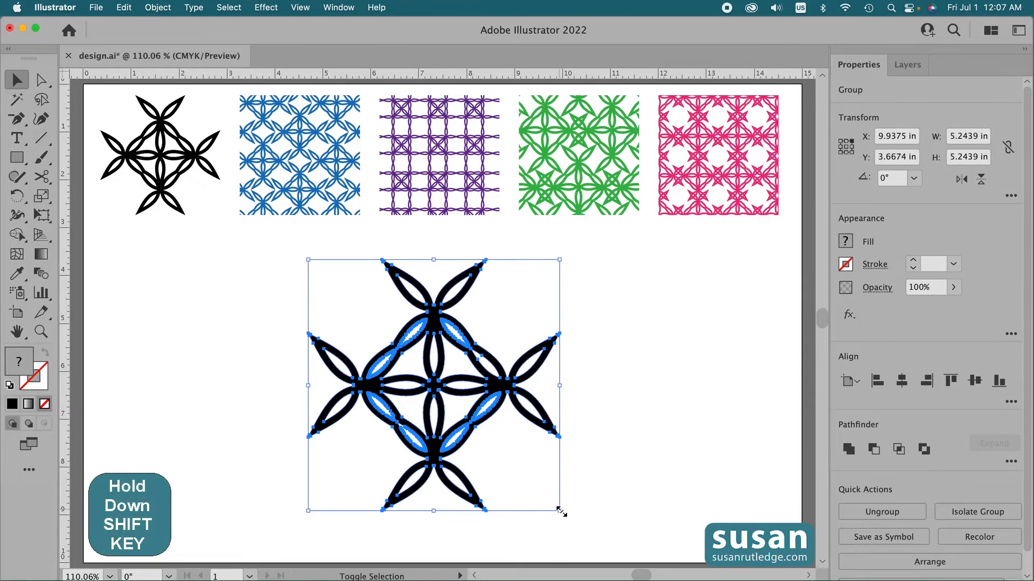
pyautogui.moveTo(560, 511); pyautogui.dragTo(432, 395)
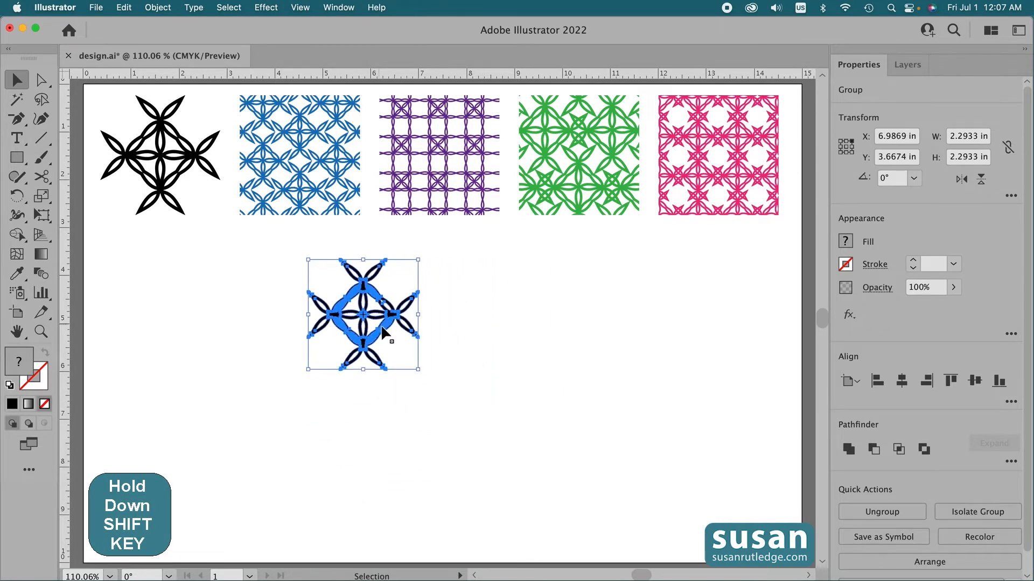
# - Move the merged design directly below the black sample design and make a new pattern from it
pyautogui.moveTo(382, 330); pyautogui.dragTo(175, 292)
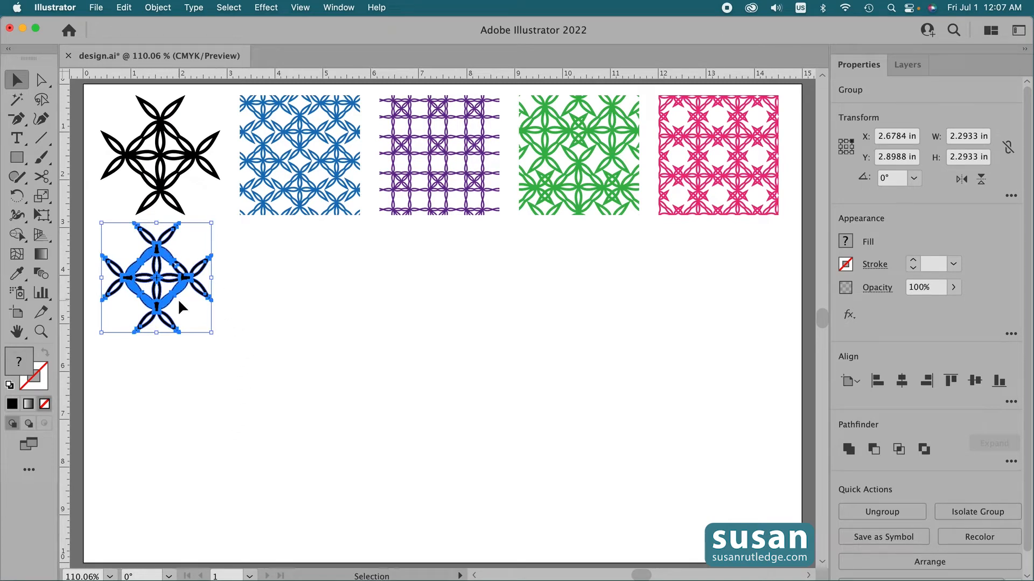
pyautogui.click(158, 8)
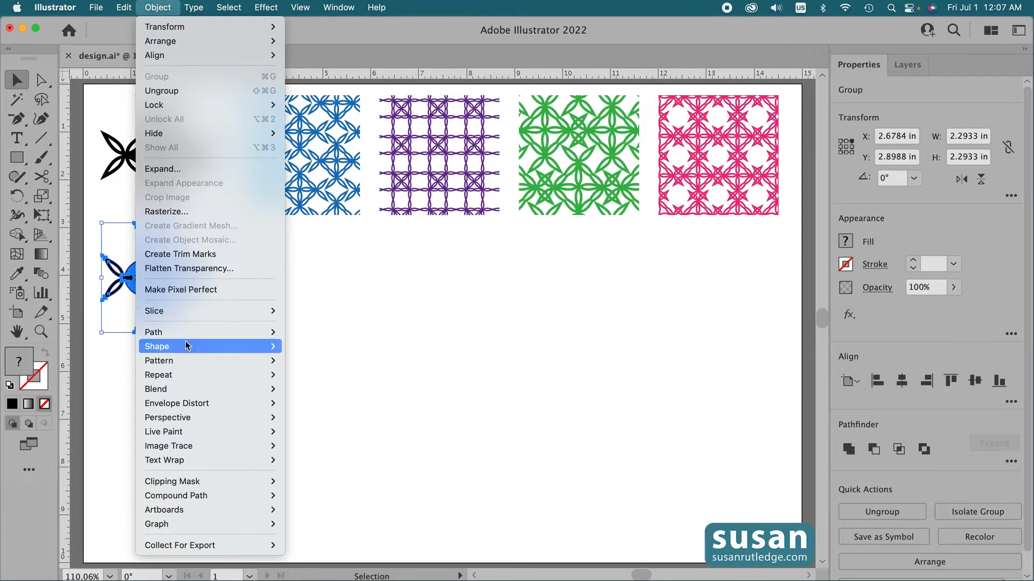
pyautogui.moveTo(188, 361)
pyautogui.click(310, 359)
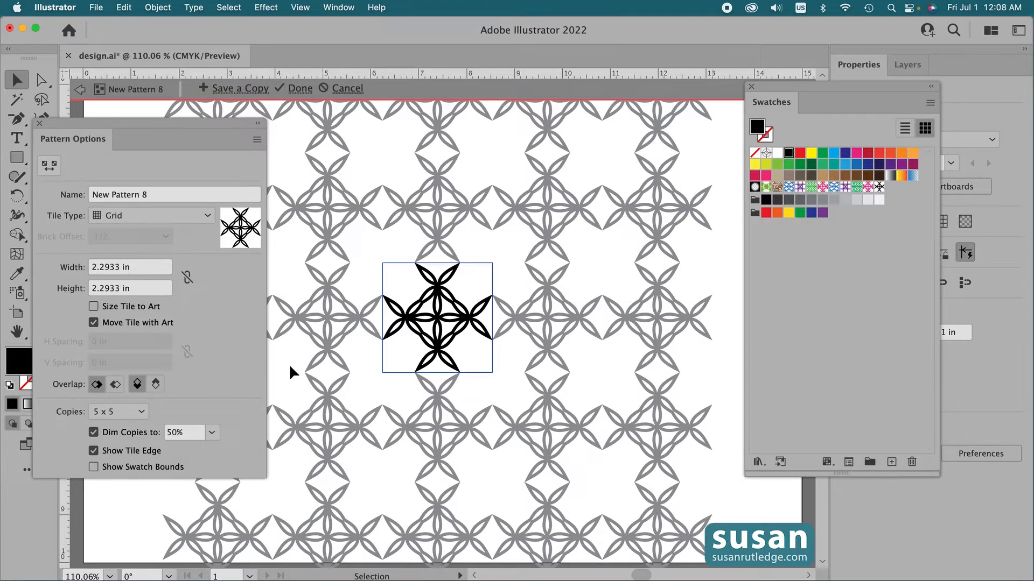
# - Set the pattern's tile type to Hex by Column, size the tile to the art, and set the horizontal spacing to -0.25 in
pyautogui.click(208, 217)
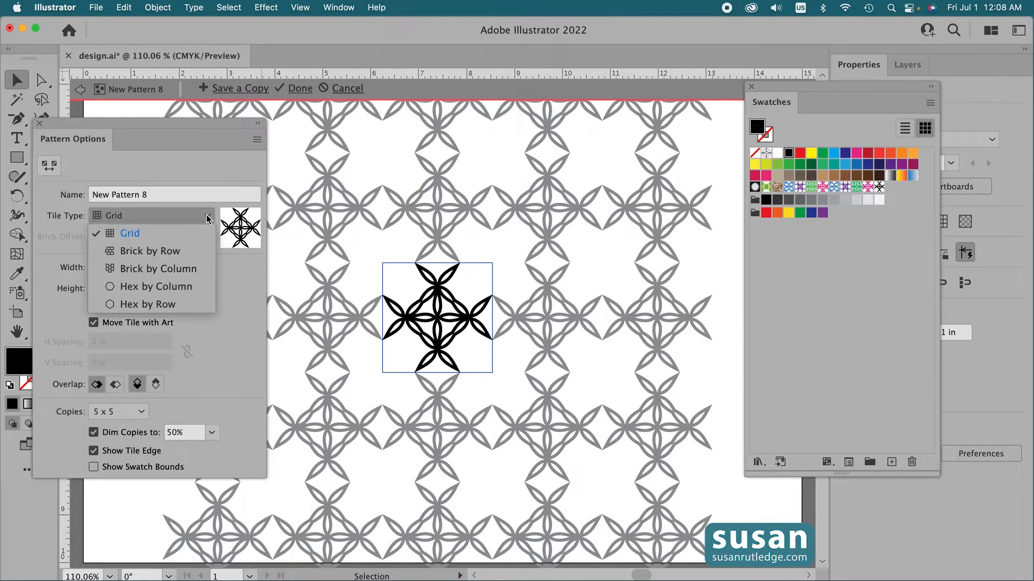
pyautogui.click(176, 289)
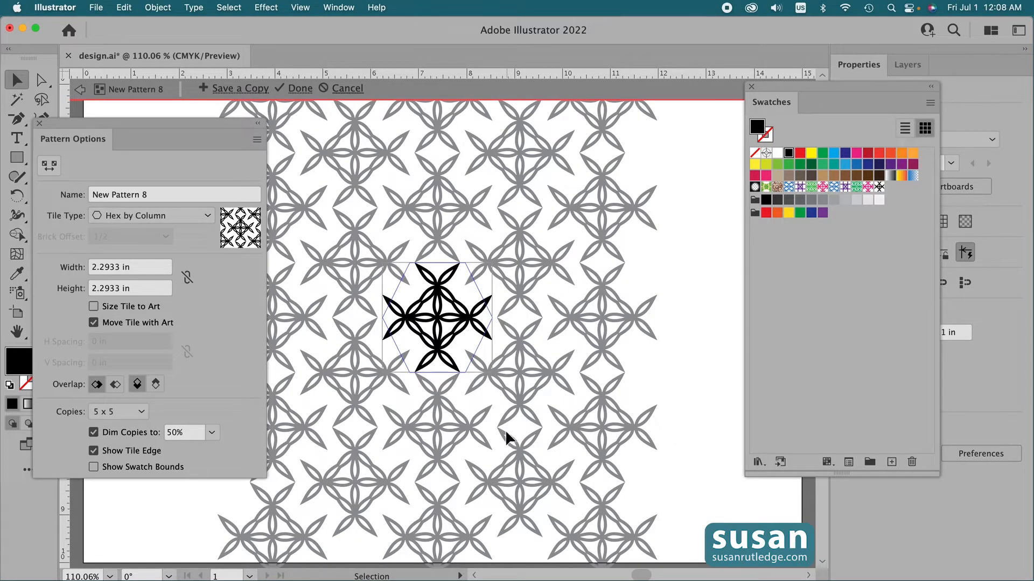
pyautogui.click(93, 307)
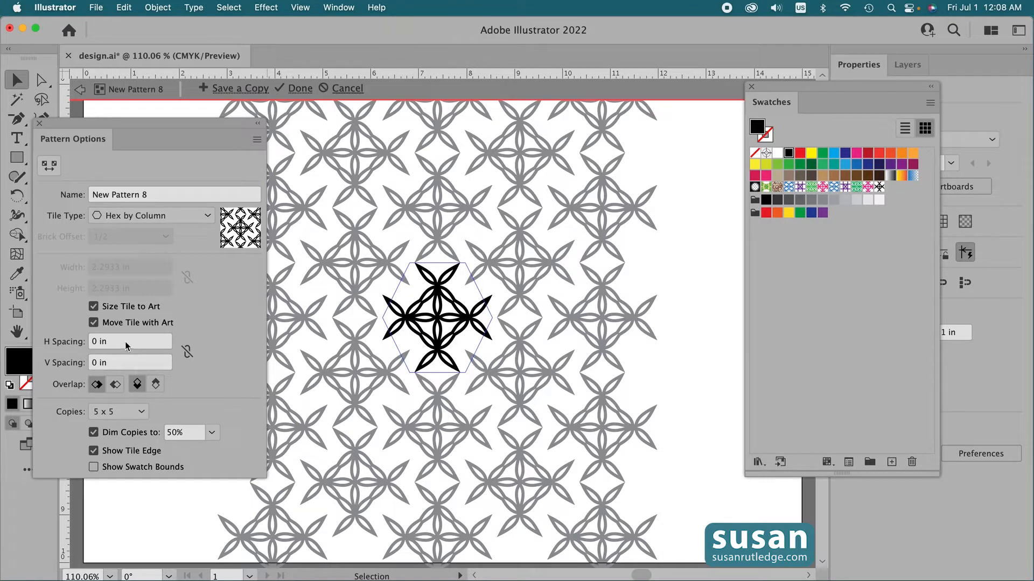
pyautogui.moveTo(133, 341); pyautogui.dragTo(90, 343)
pyautogui.write('-.25')
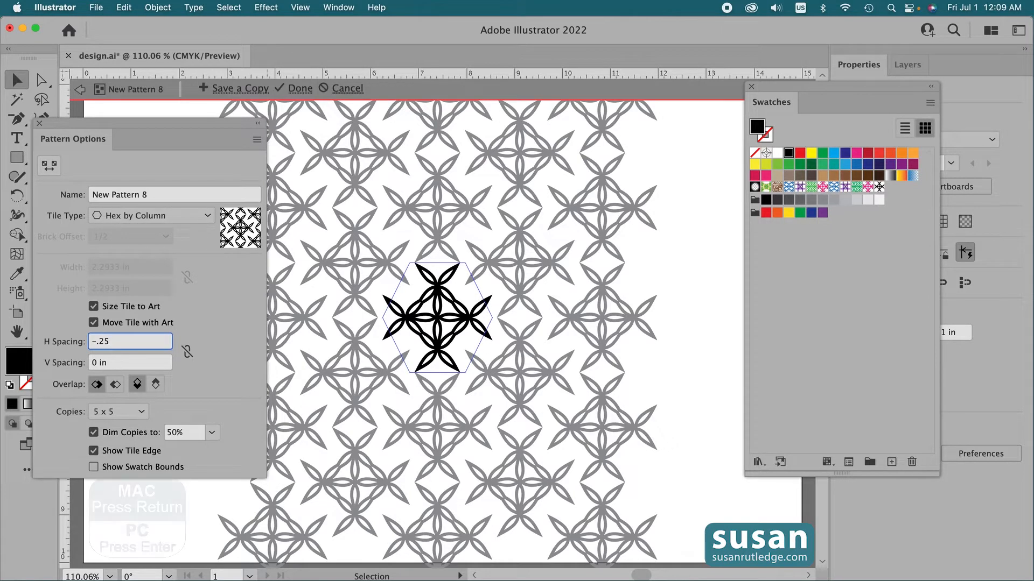
pyautogui.press('Return')
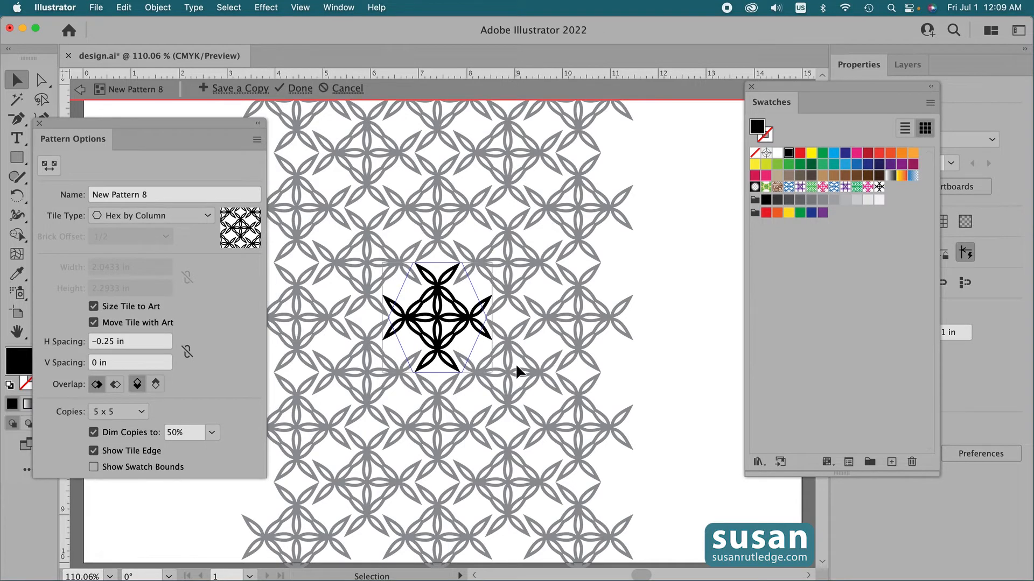
# - Recolor the pattern's motif with the medium blue swatch and leave pattern editing, keeping the pattern
pyautogui.click(454, 335)
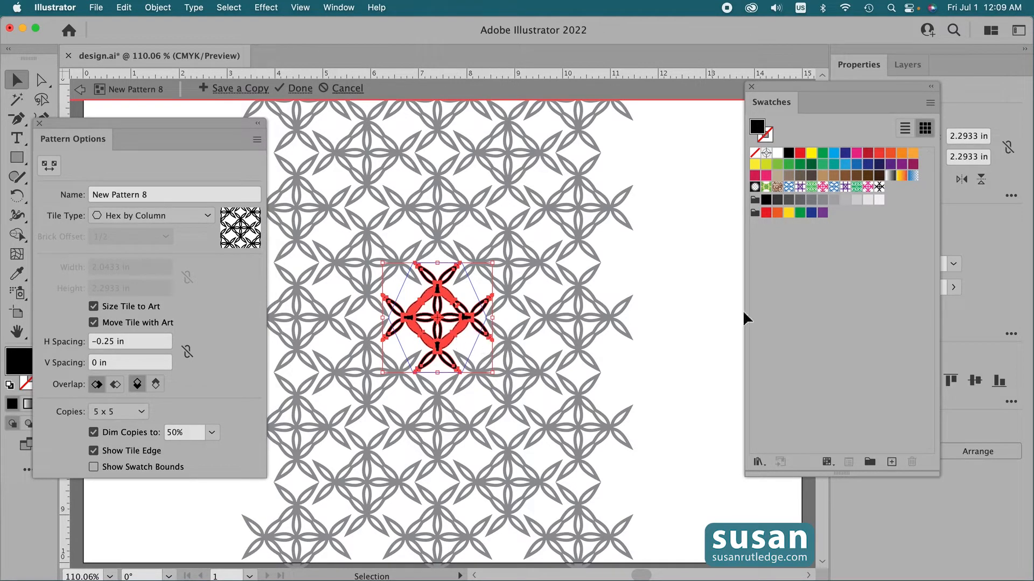
pyautogui.click(856, 166)
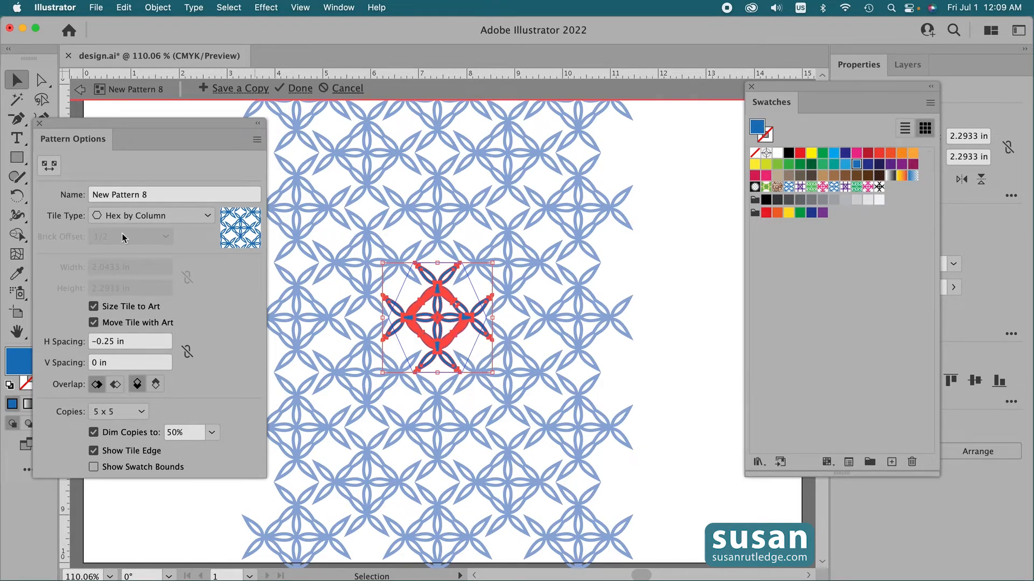
pyautogui.click(37, 123)
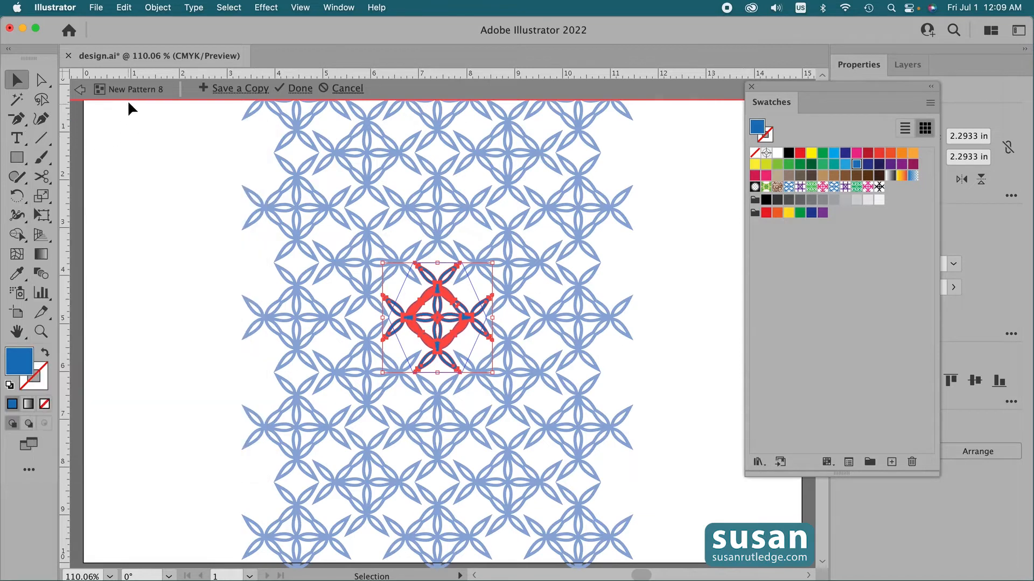
pyautogui.click(80, 89)
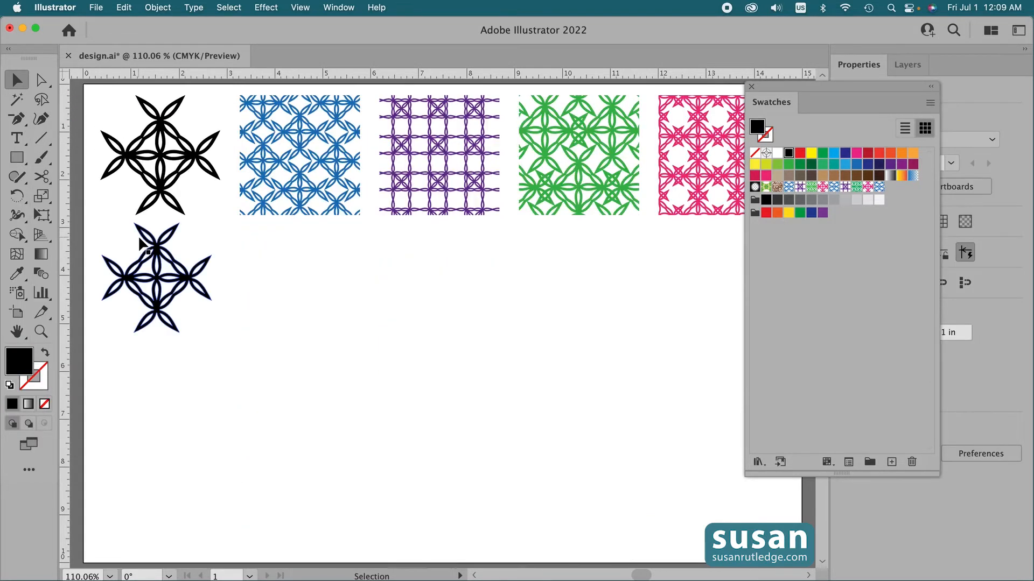
# - Draw a rectangle about 5.92 by 4.11 in on the empty artboard area and fill it with the New Pattern 8 swatch
pyautogui.press('m')
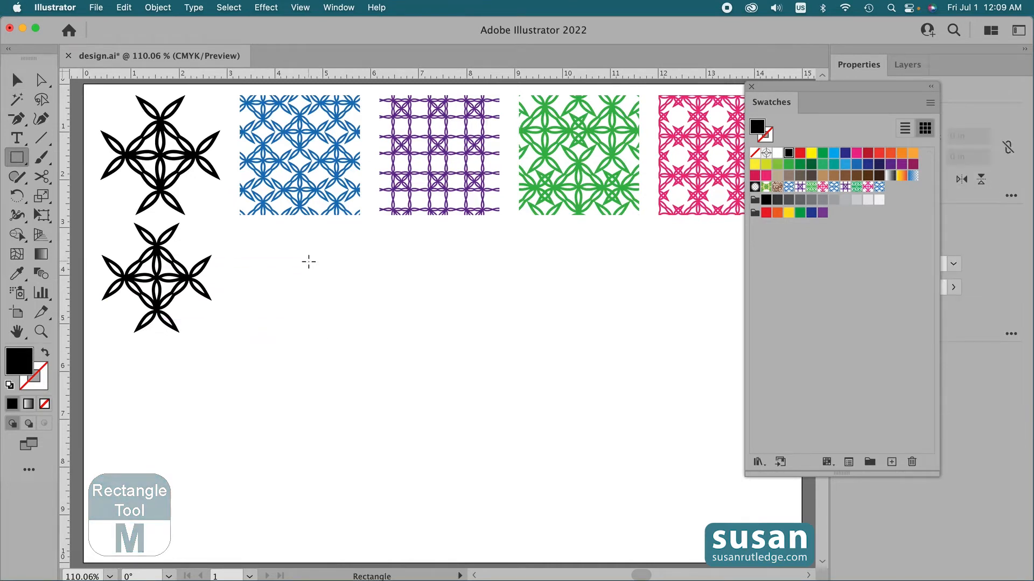
pyautogui.moveTo(307, 261); pyautogui.dragTo(591, 458)
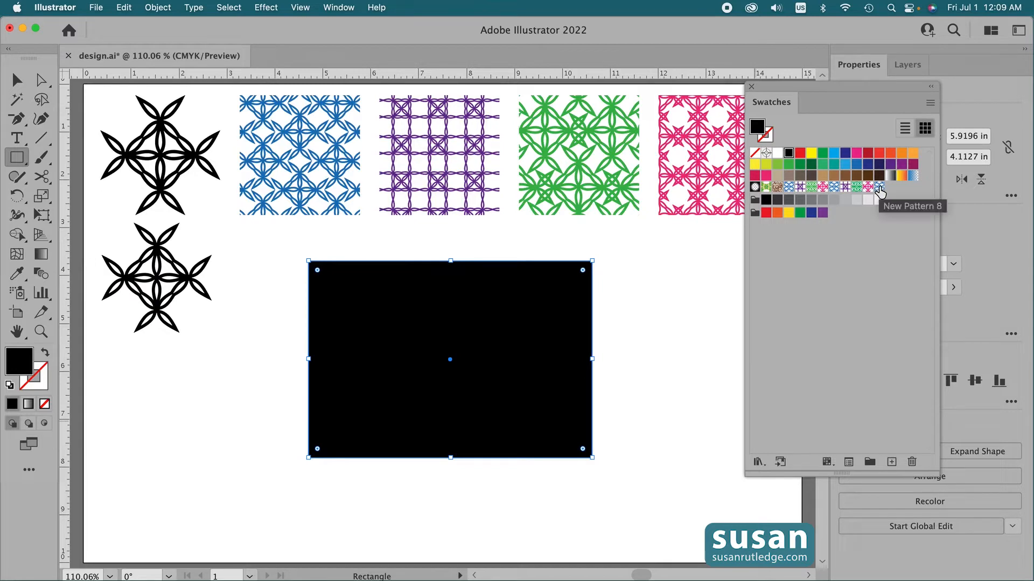
pyautogui.click(879, 187)
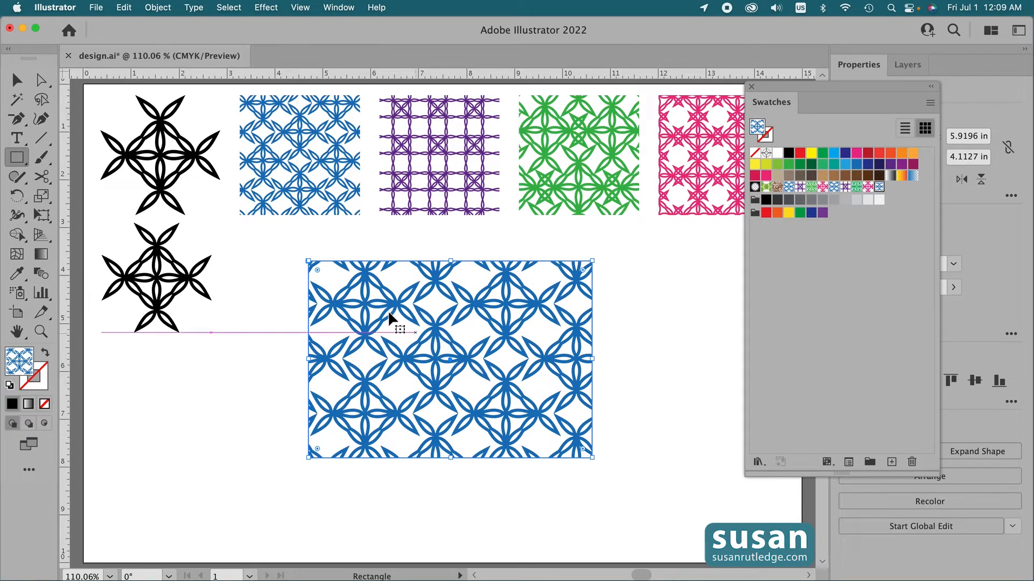
# - Scale only the rectangle's pattern fill uniformly to 55% without transforming the object, and delete the rectangle
pyautogui.click(161, 11)
pyautogui.moveTo(164, 27)
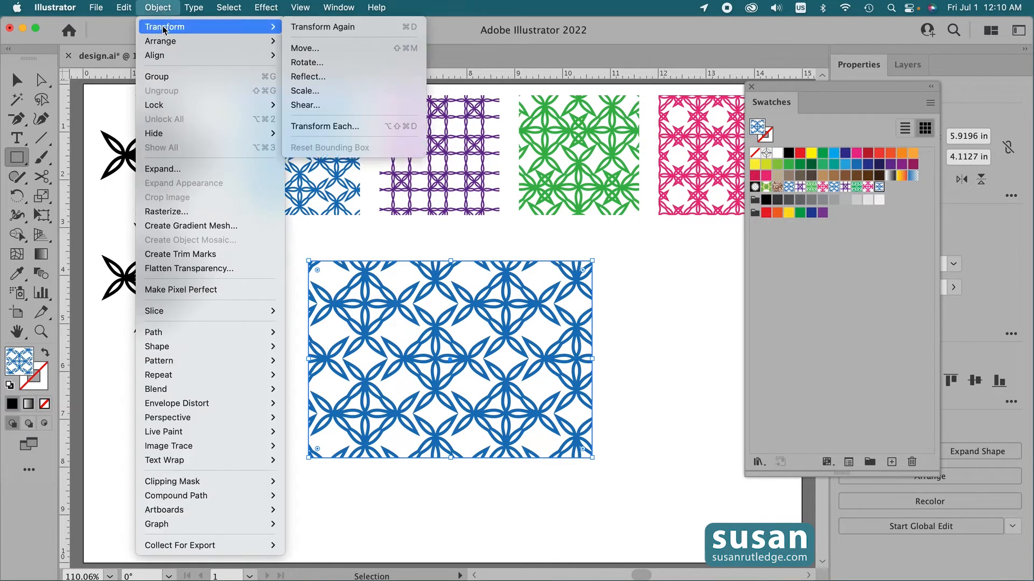
pyautogui.click(317, 90)
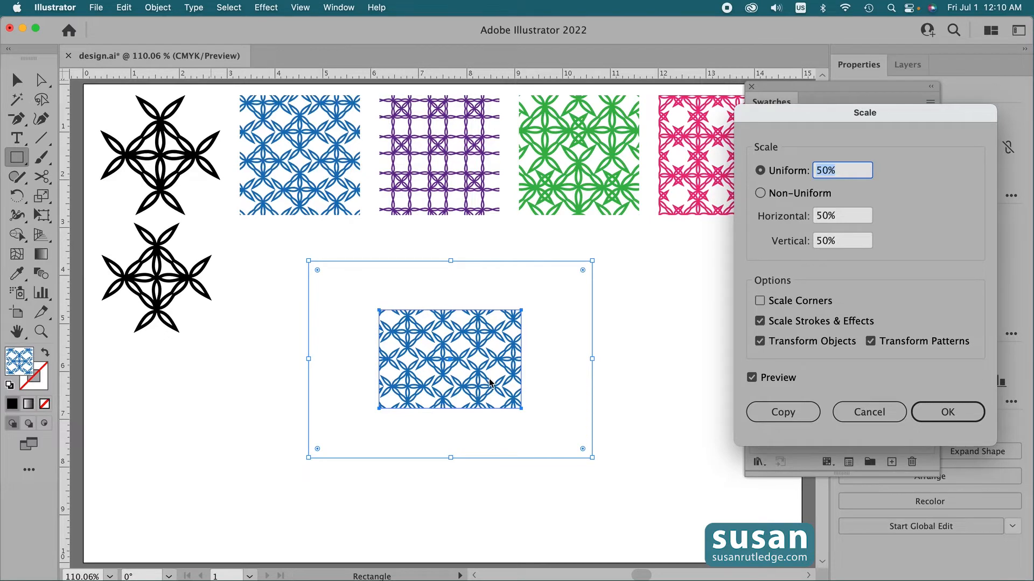
pyautogui.click(760, 343)
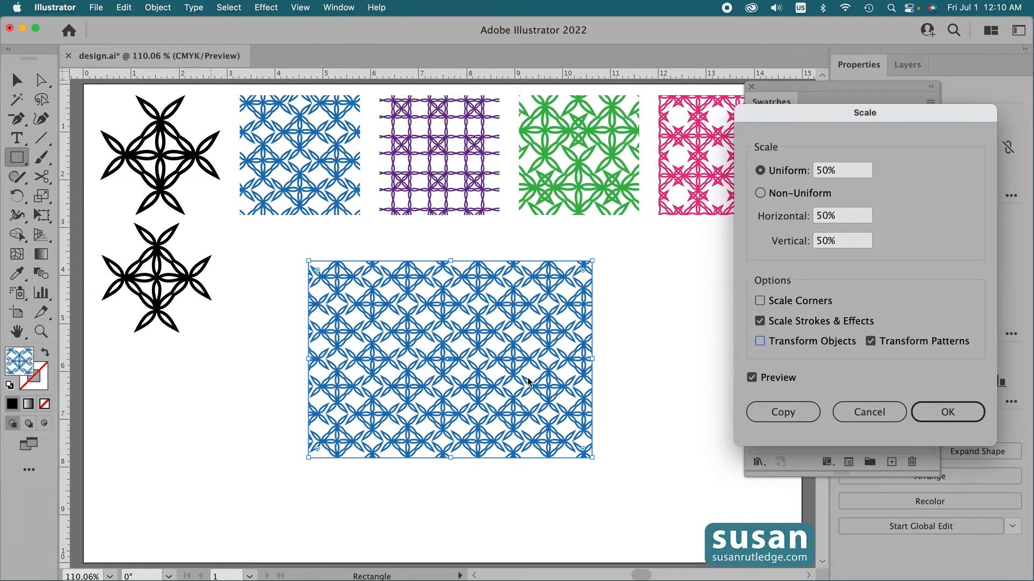
pyautogui.scroll(-5, 849, 176)
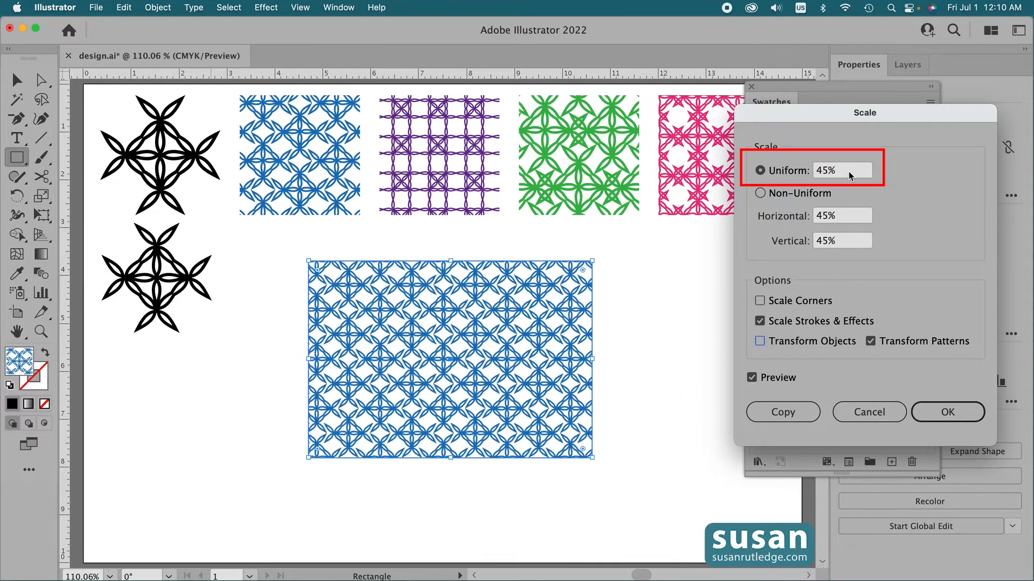
pyautogui.scroll(7, 848, 176)
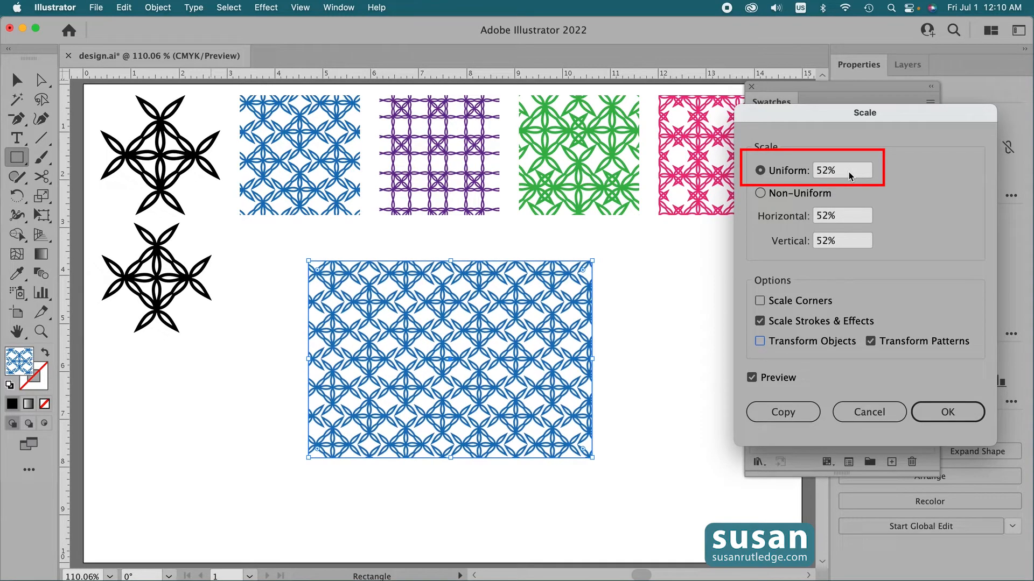
pyautogui.scroll(3, 849, 176)
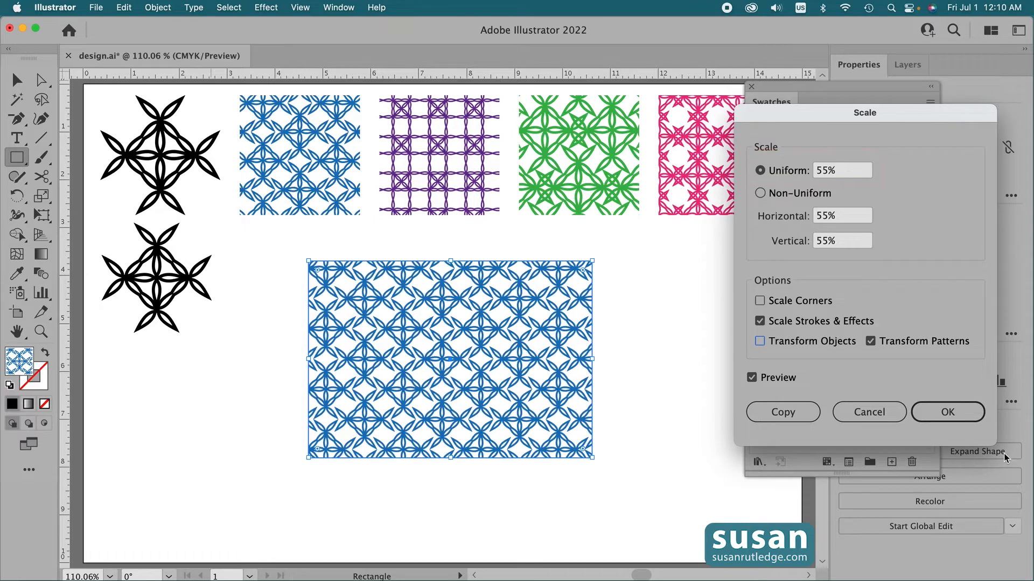
pyautogui.click(947, 416)
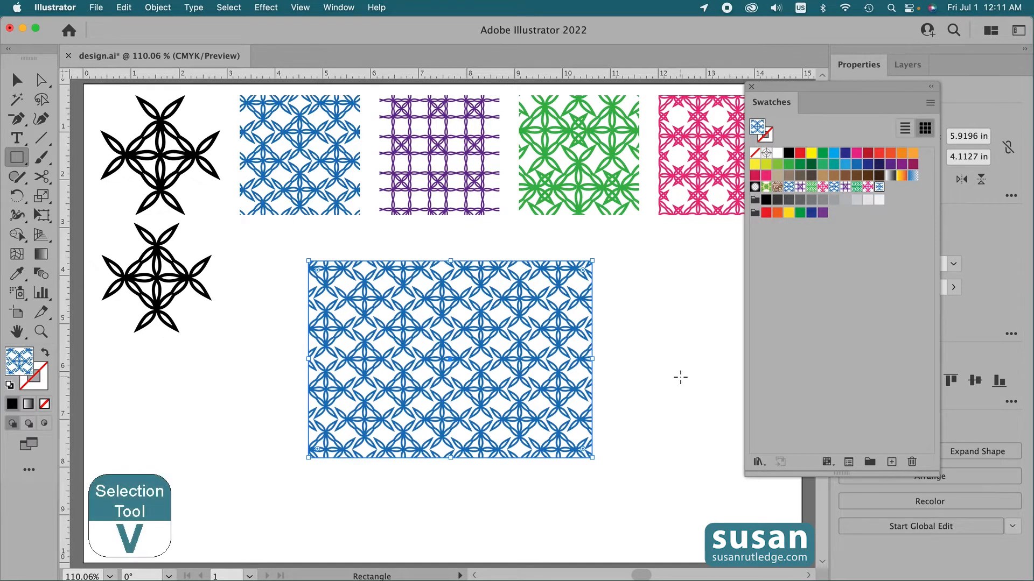
pyautogui.press('v')
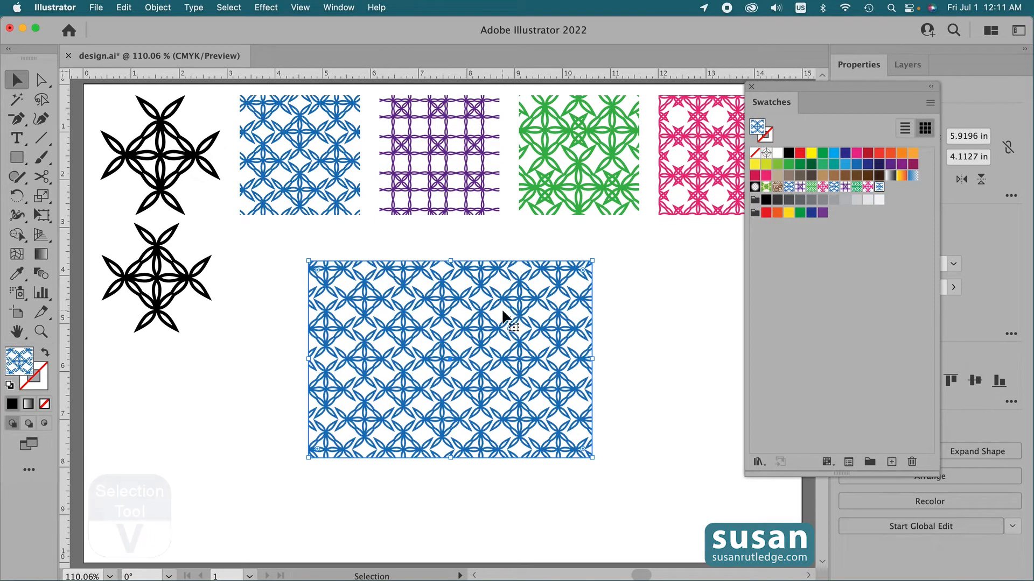
pyautogui.press('Delete')
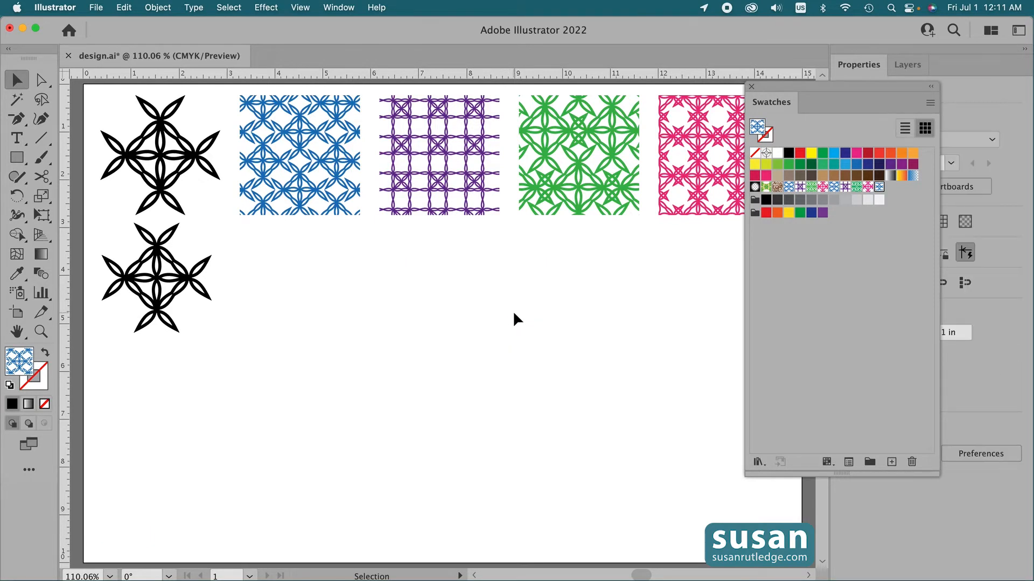
# - Select the black merged design in the second row and make another new pattern from it
pyautogui.click(172, 265)
pyautogui.click(158, 7)
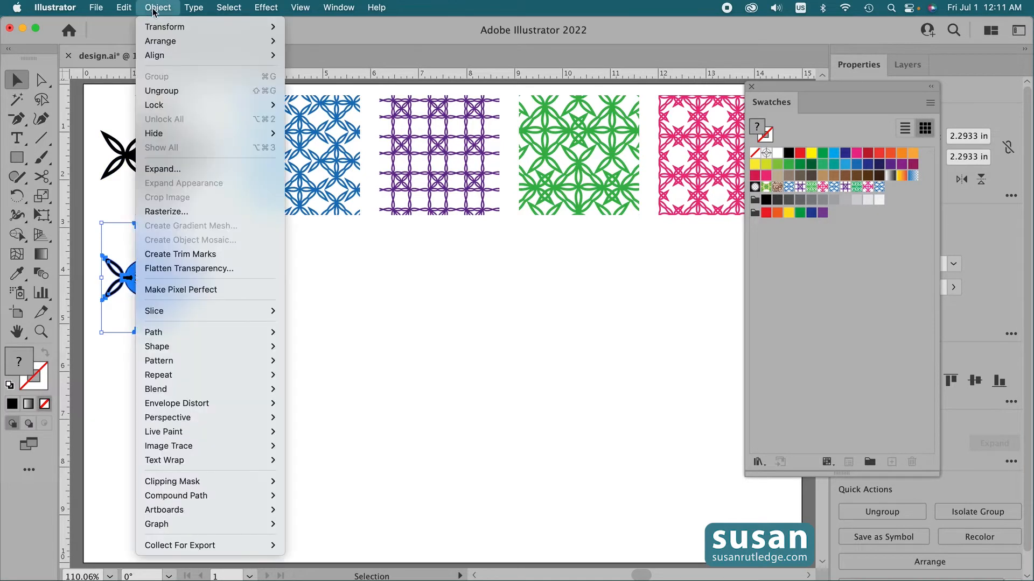
pyautogui.moveTo(210, 362)
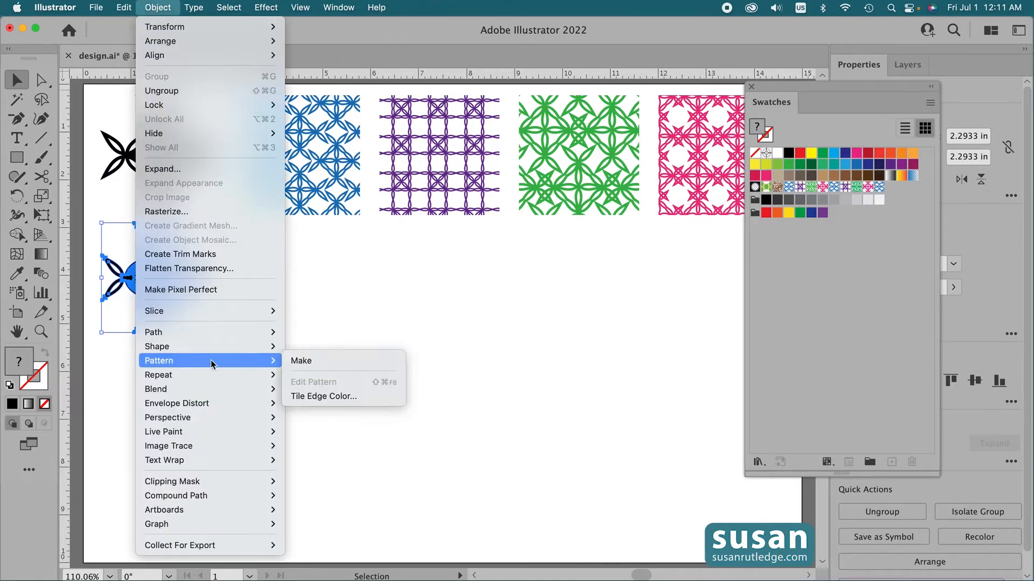
pyautogui.click(311, 361)
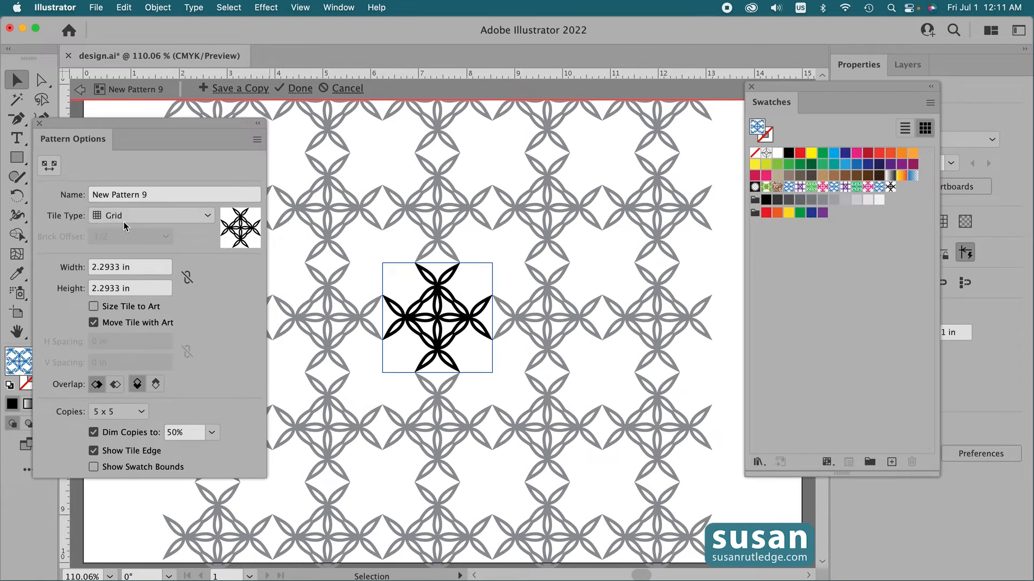
# - Size the grid pattern's tile to the art and set both horizontal and vertical spacing to -0.25 in
pyautogui.click(93, 307)
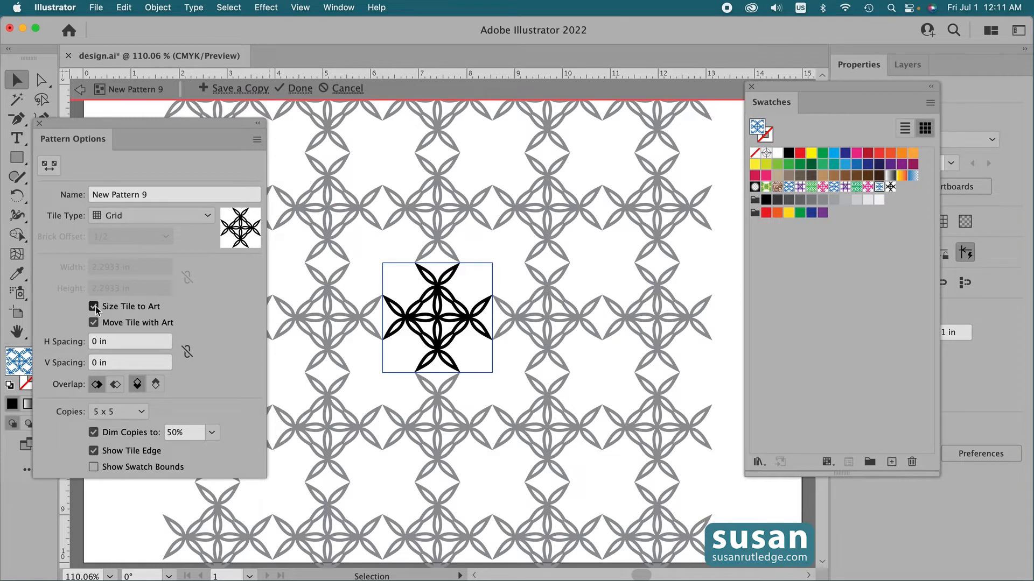
pyautogui.press('Tab')
pyautogui.write('-.25')
pyautogui.press('Tab')
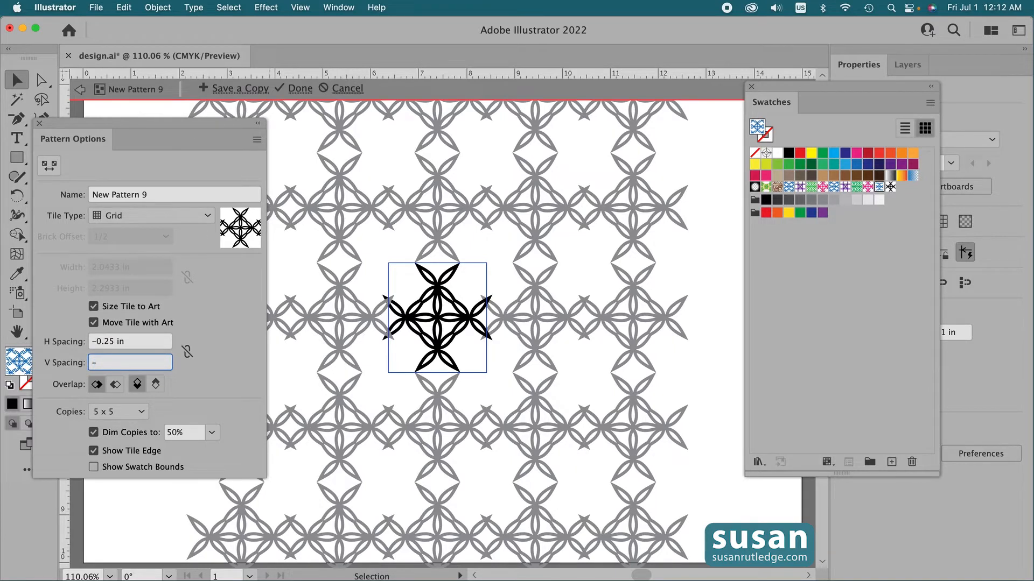
pyautogui.write('.25')
pyautogui.press('Return')
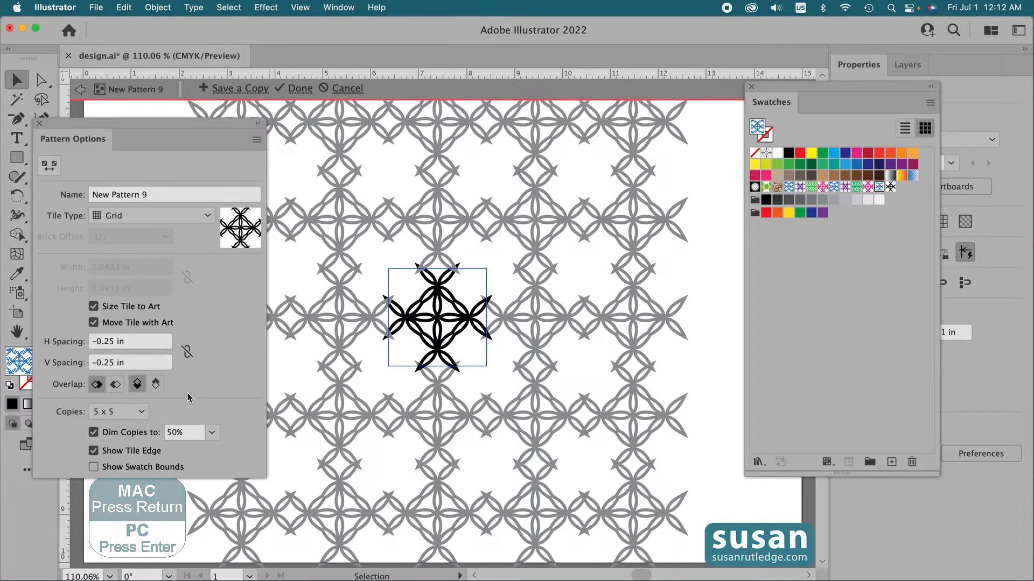
# - Rotate the motif inside the grid pattern by 45° about its center and close the pattern options
pyautogui.click(455, 327)
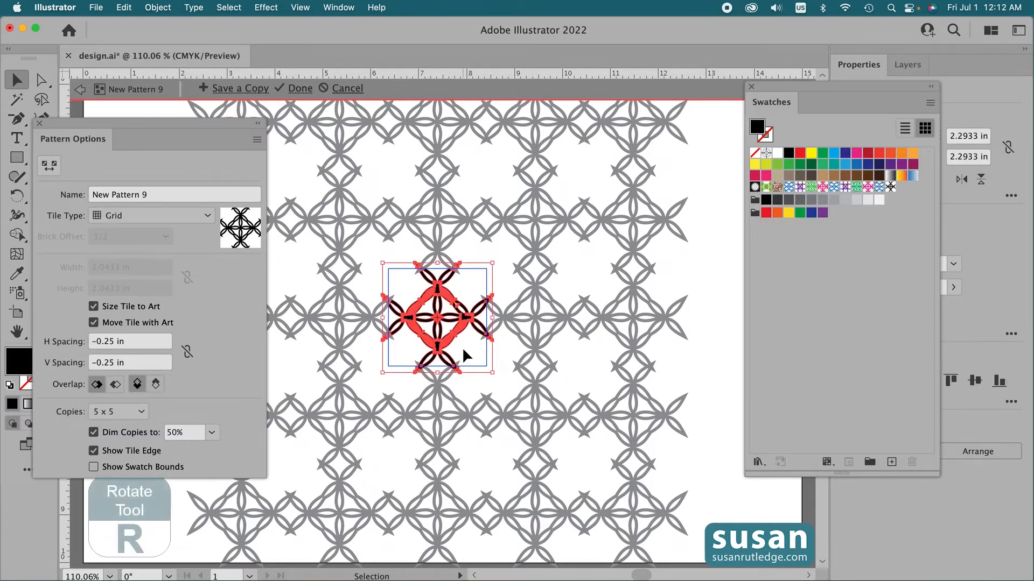
pyautogui.press('r')
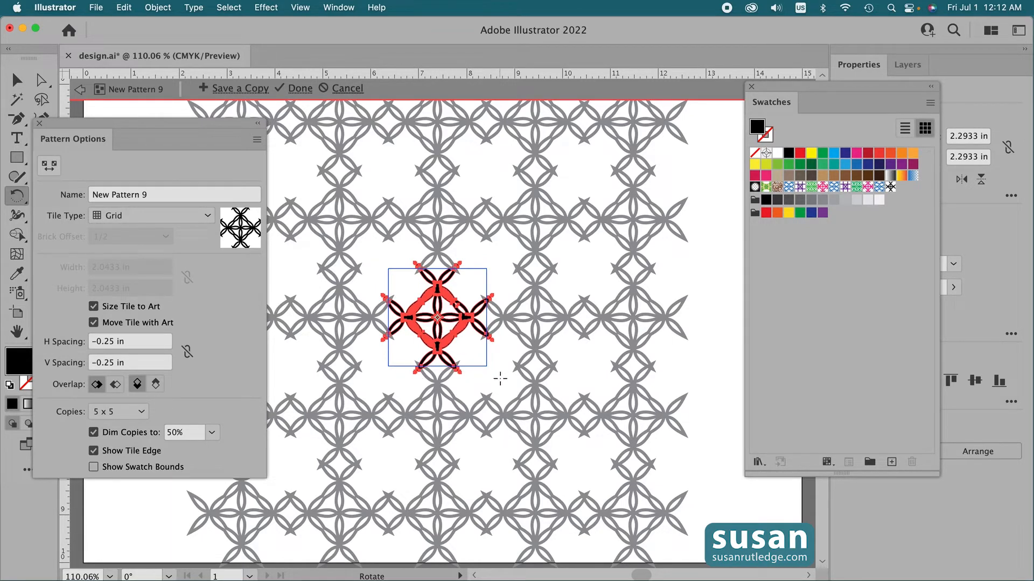
pyautogui.moveTo(479, 358); pyautogui.dragTo(488, 336)
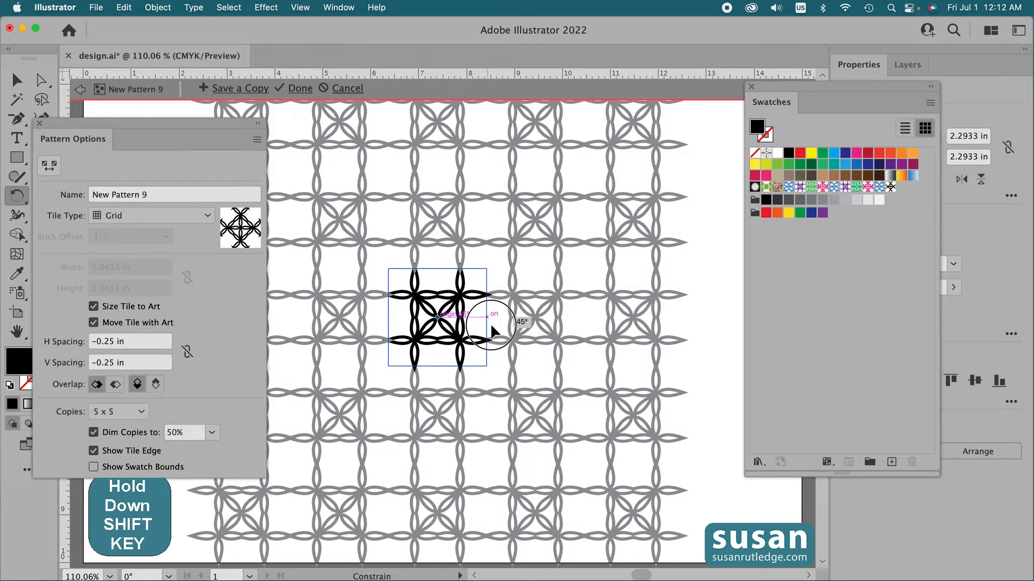
pyautogui.moveTo(490, 323); pyautogui.dragTo(490, 323)
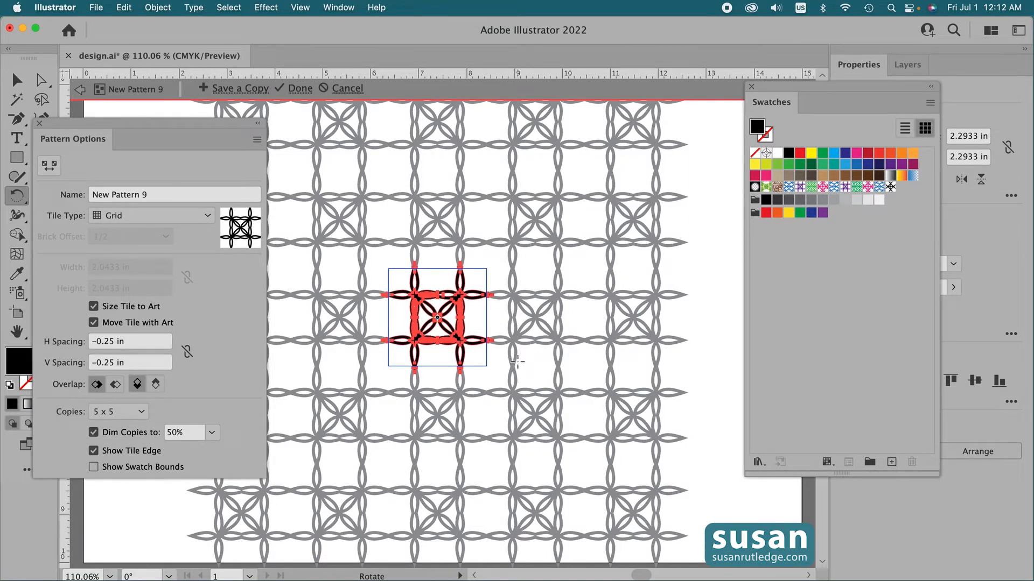
pyautogui.click(39, 123)
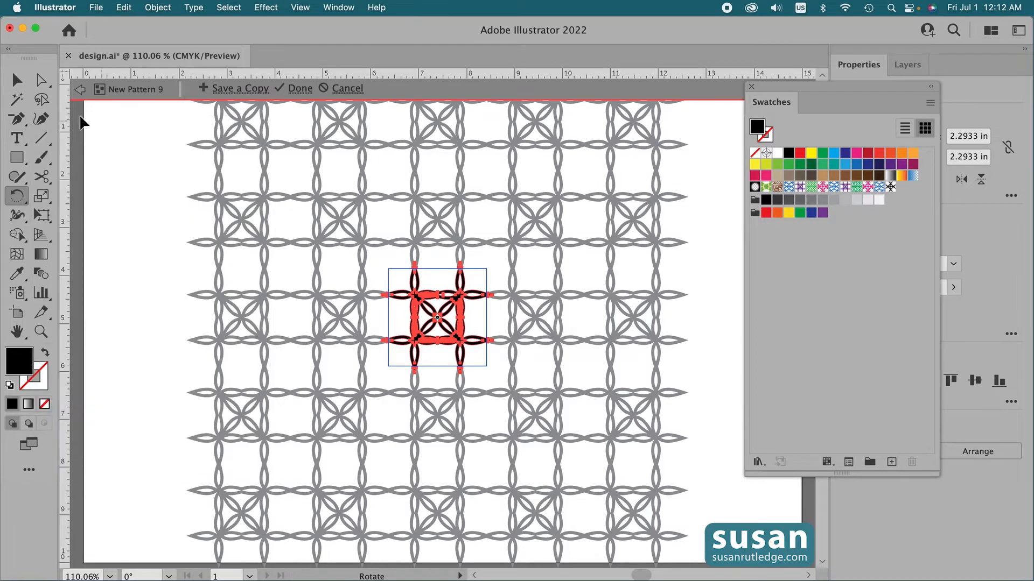
# - Exit pattern editing, draw a rectangle about 6.15 by 4.12 in below the samples, and fill it with the new black grid pattern
pyautogui.click(80, 91)
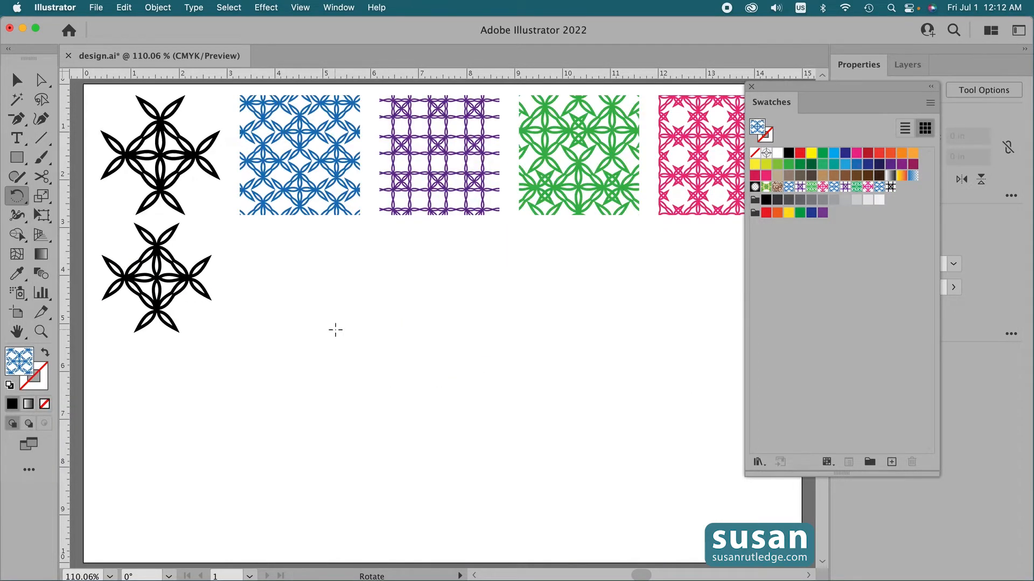
pyautogui.press('m')
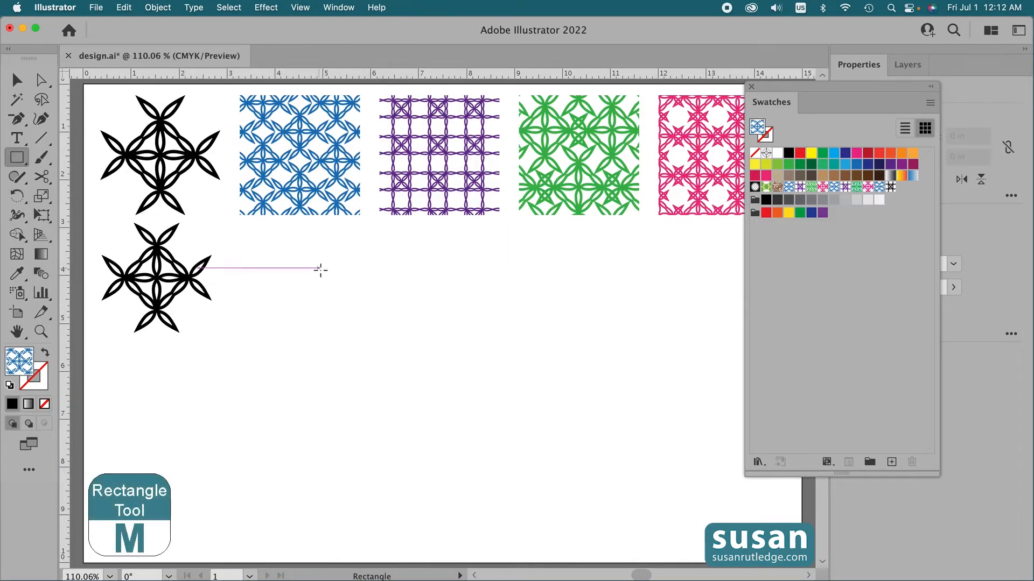
pyautogui.moveTo(321, 268); pyautogui.dragTo(614, 465)
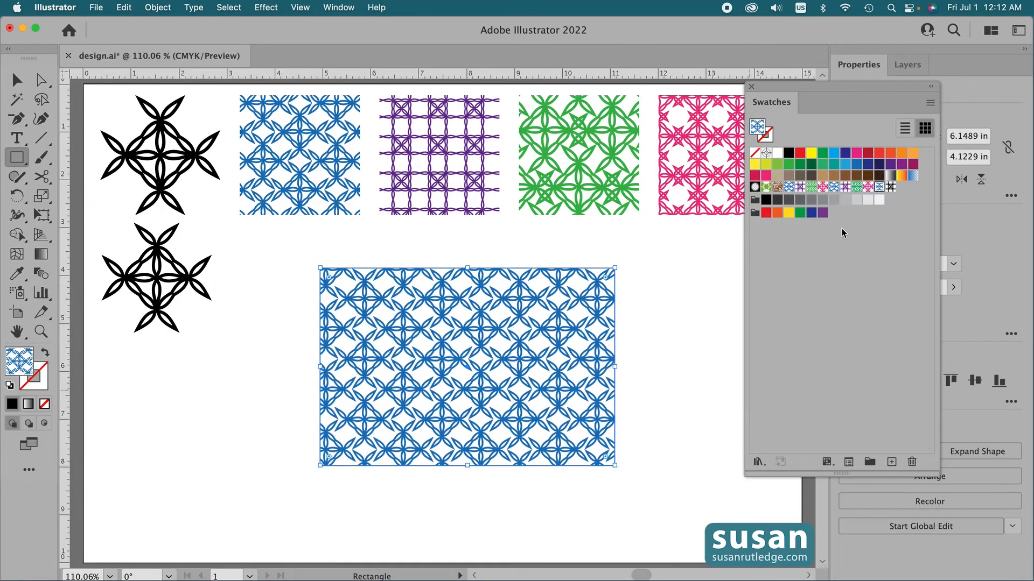
pyautogui.click(890, 187)
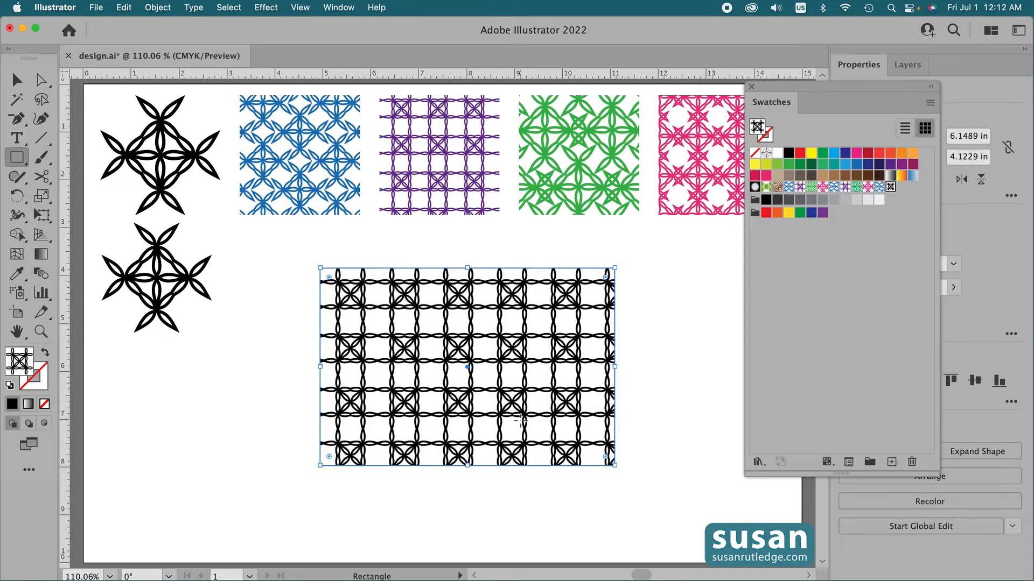
# - Reopen the black grid pattern for editing, recolor its motif purple, and exit pattern editing
pyautogui.doubleClick(891, 189)
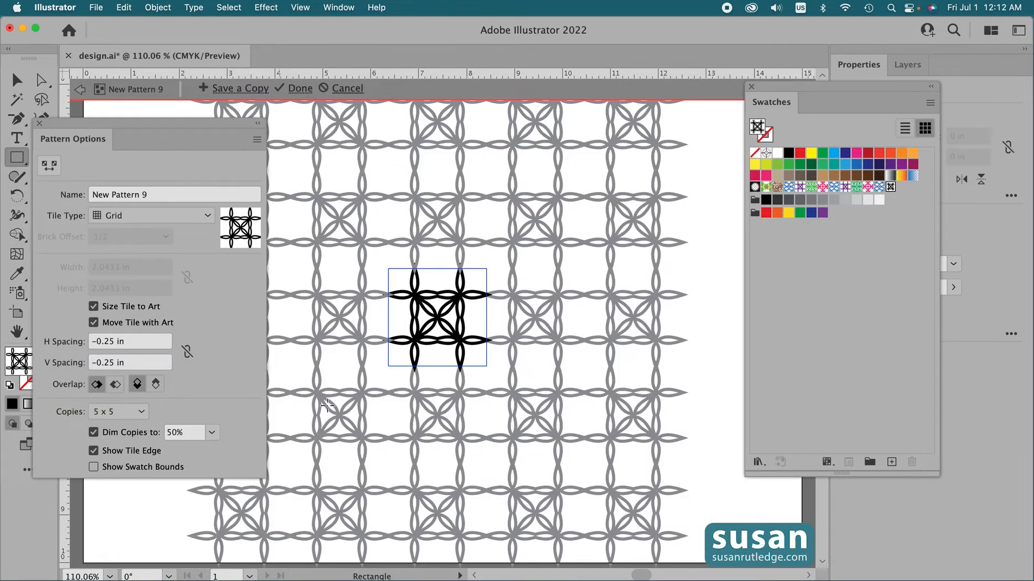
pyautogui.press('v')
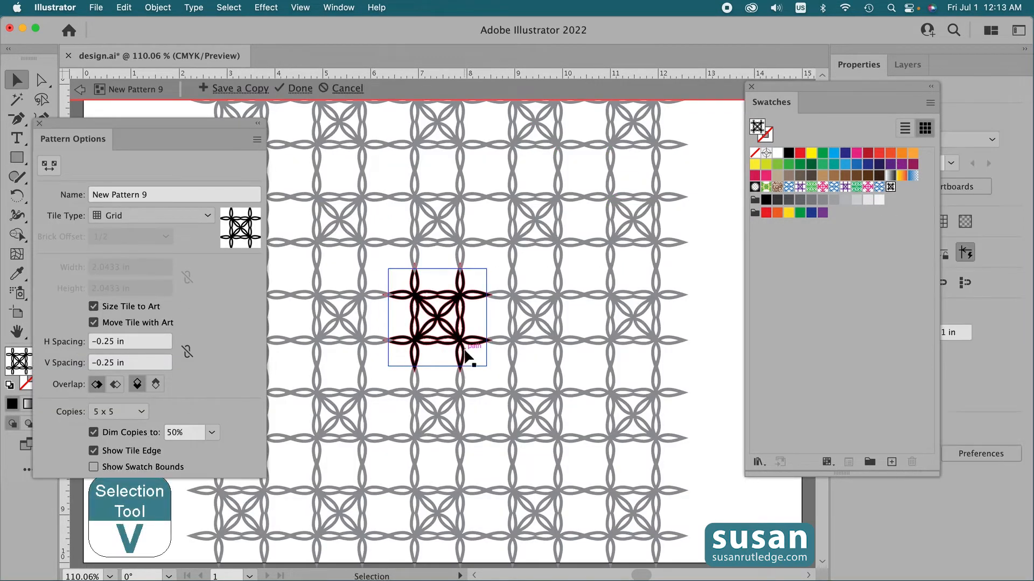
pyautogui.click(443, 323)
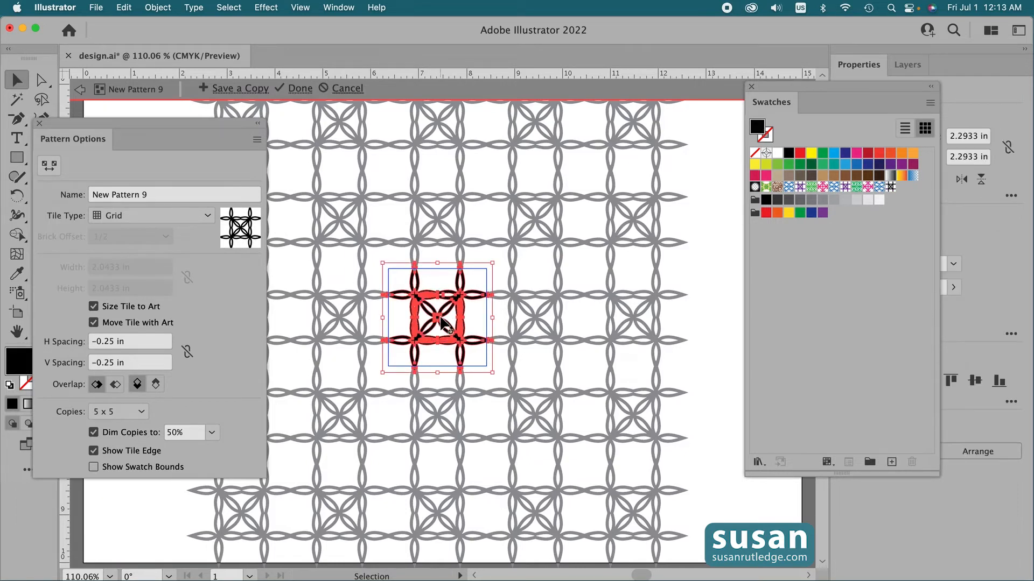
pyautogui.click(890, 164)
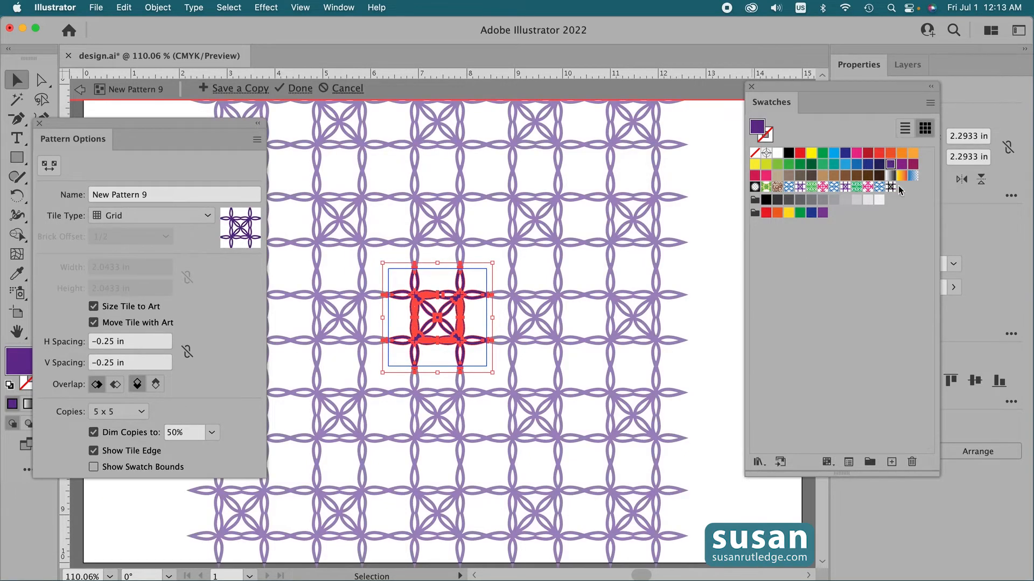
pyautogui.click(39, 125)
pyautogui.click(79, 90)
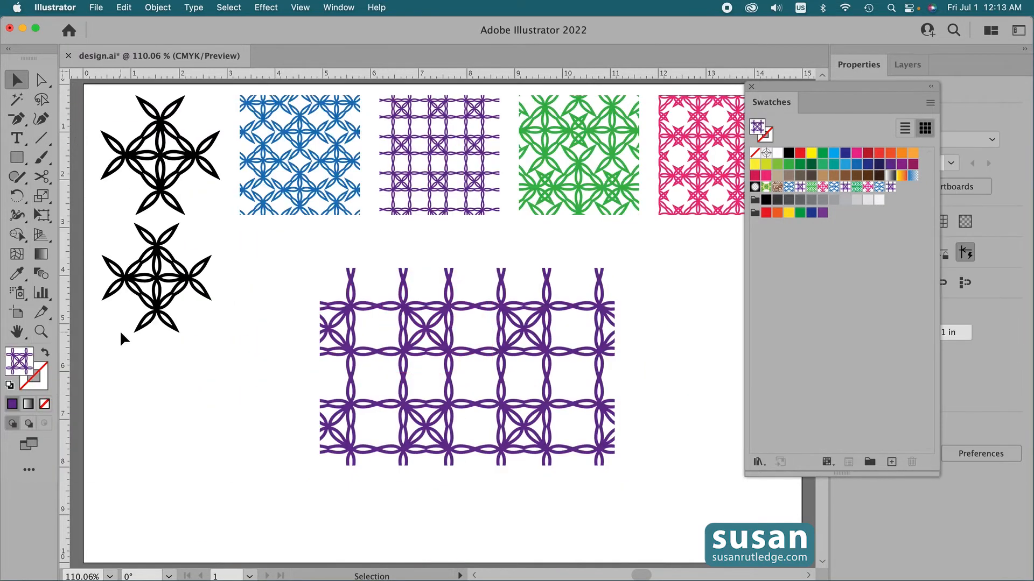
# - Scale only the purple pattern inside the rectangle uniformly to 55%, leaving object transformation off
pyautogui.click(483, 376)
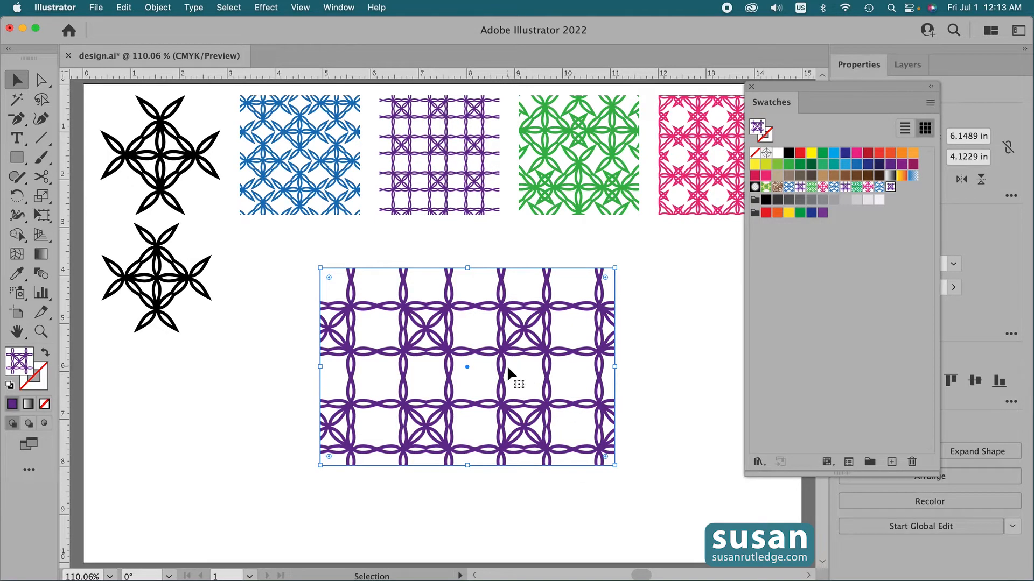
pyautogui.click(159, 8)
pyautogui.moveTo(164, 27)
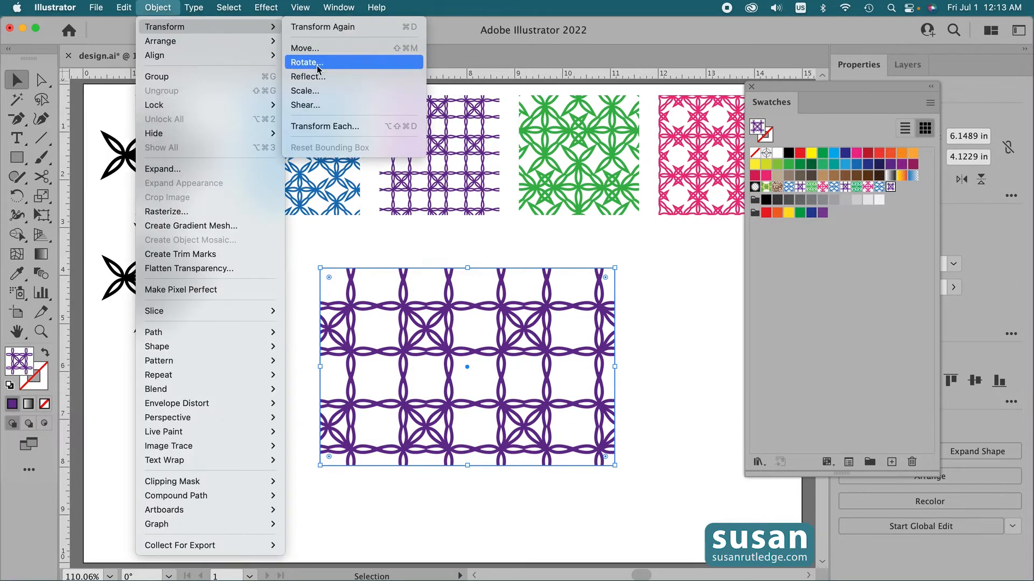
pyautogui.click(318, 91)
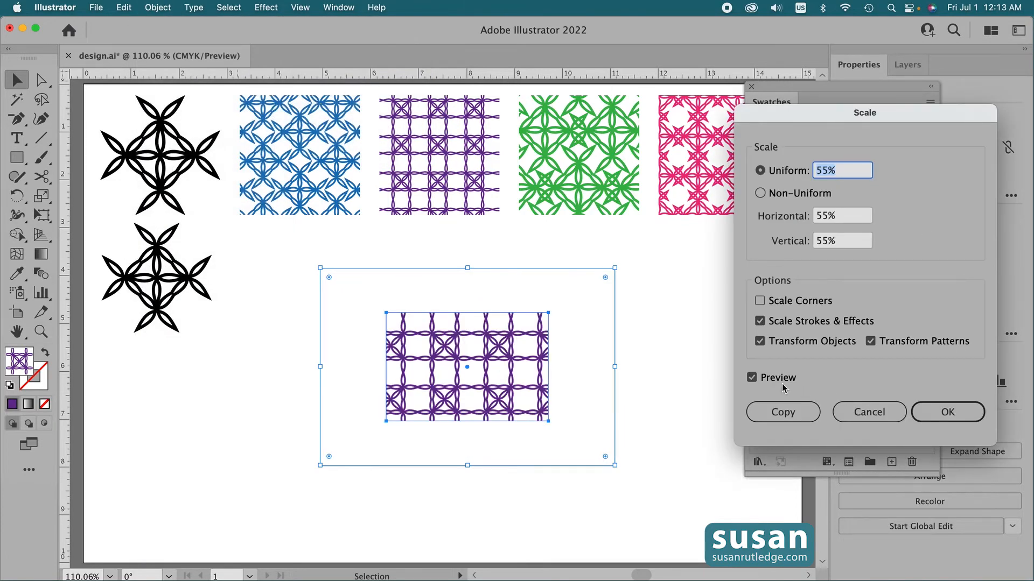
pyautogui.click(758, 344)
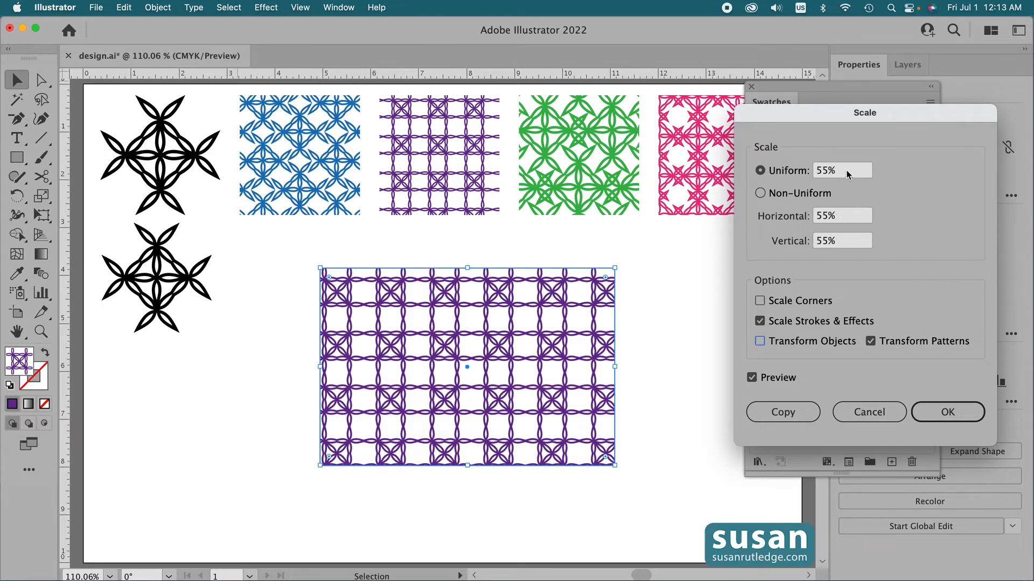
pyautogui.click(935, 413)
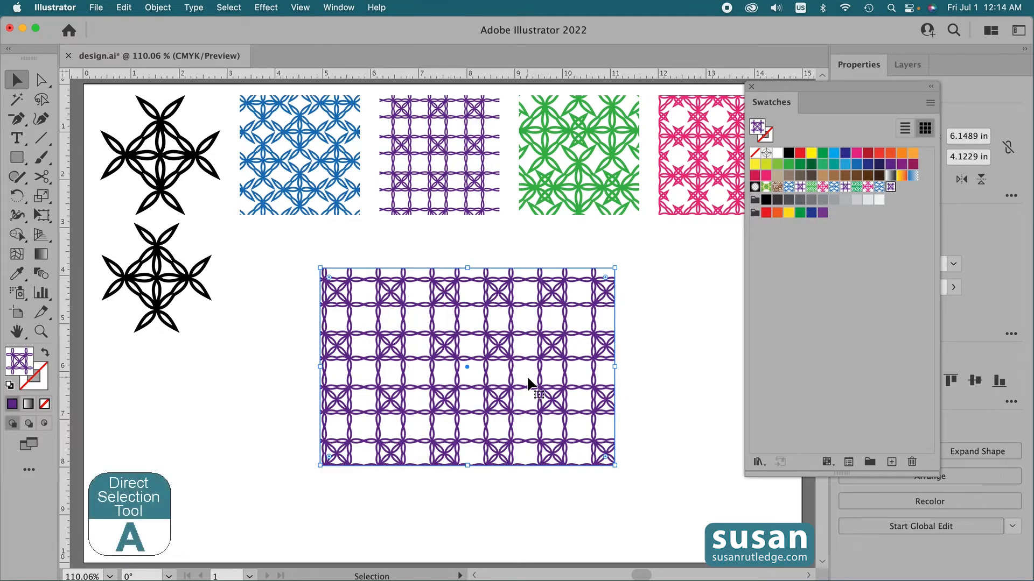
# - Shift the purple pattern slightly within the rectangle without moving the rectangle itself, and delete the rectangle
pyautogui.press('a')
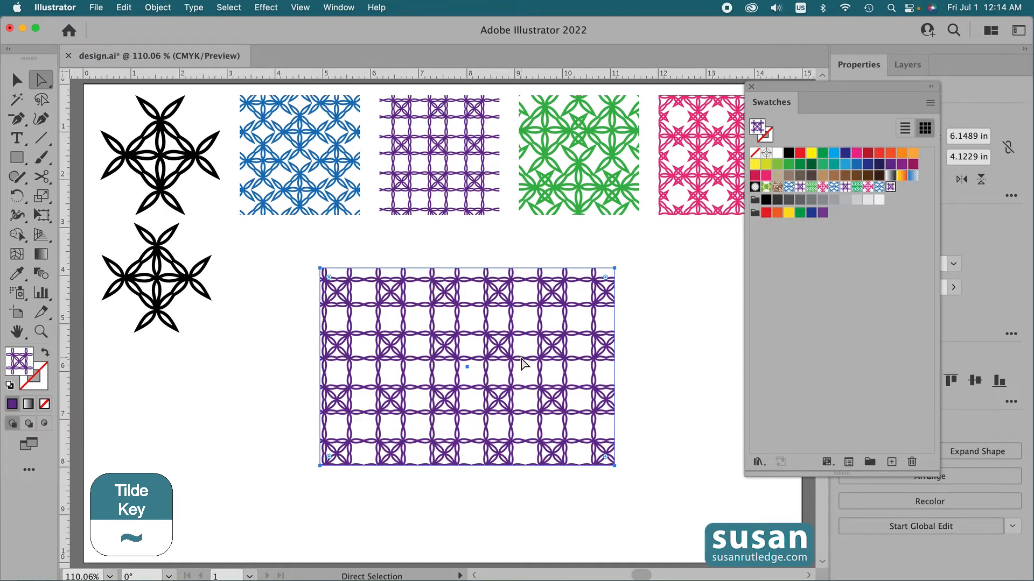
pyautogui.moveTo(521, 358); pyautogui.dragTo(530, 353)
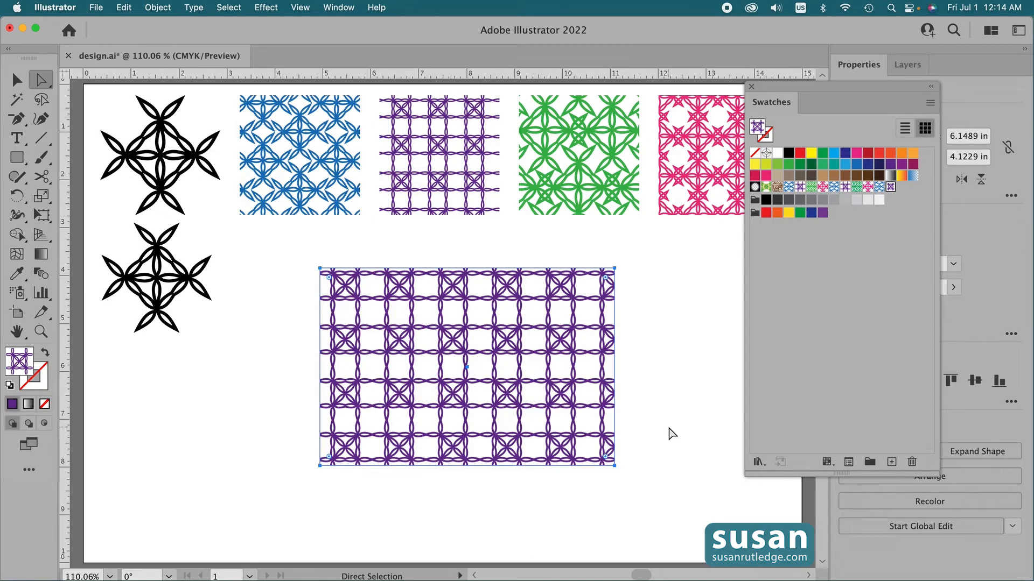
pyautogui.press('Delete')
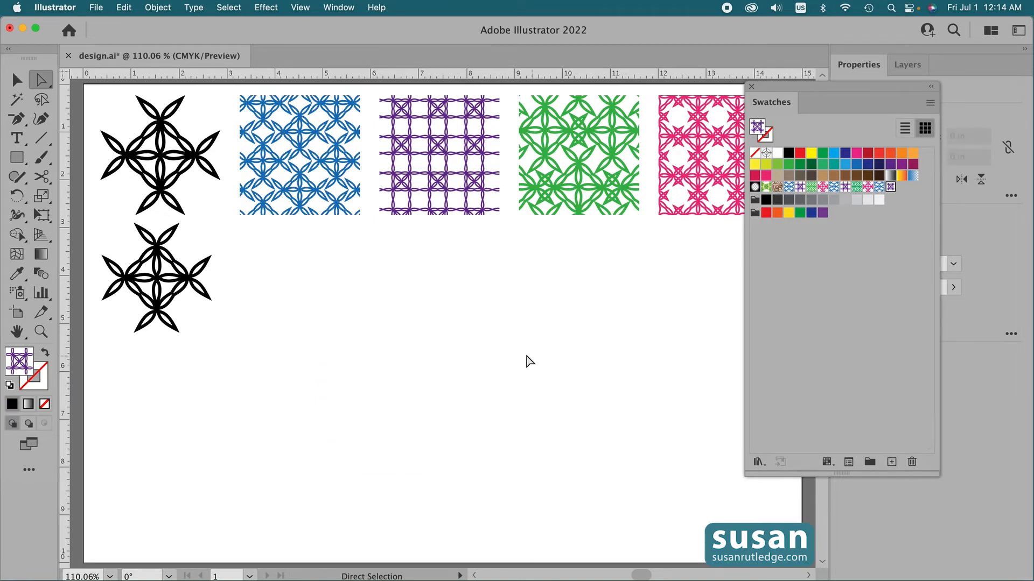
# - Select the black merged design in the second row and make a further new pattern from it
pyautogui.press('v')
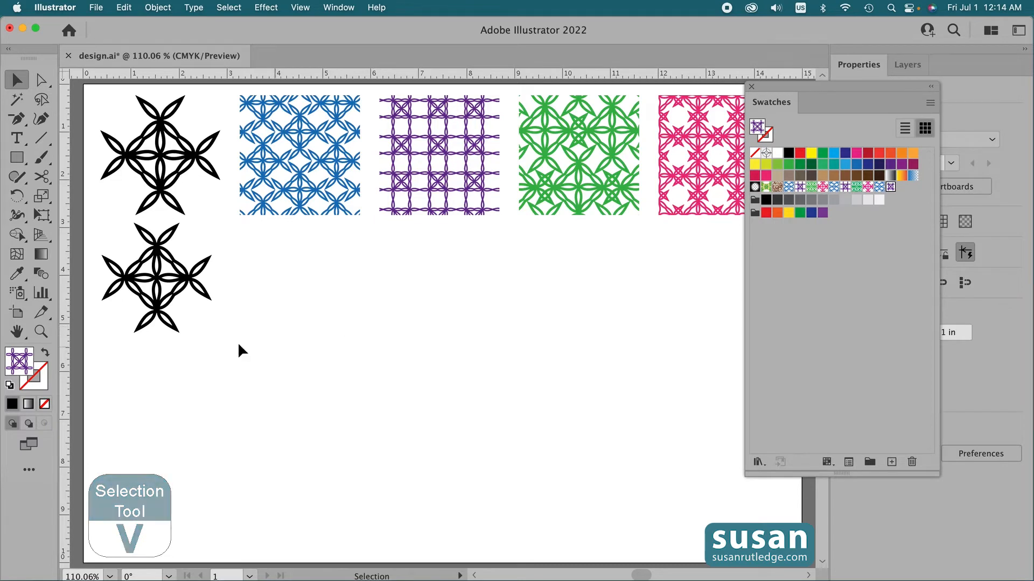
pyautogui.click(157, 276)
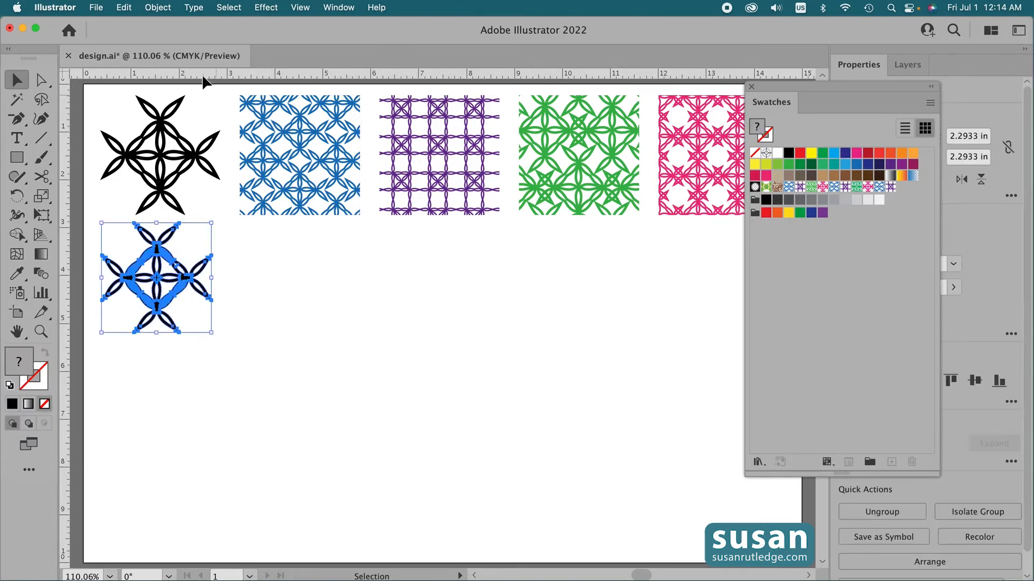
pyautogui.click(163, 9)
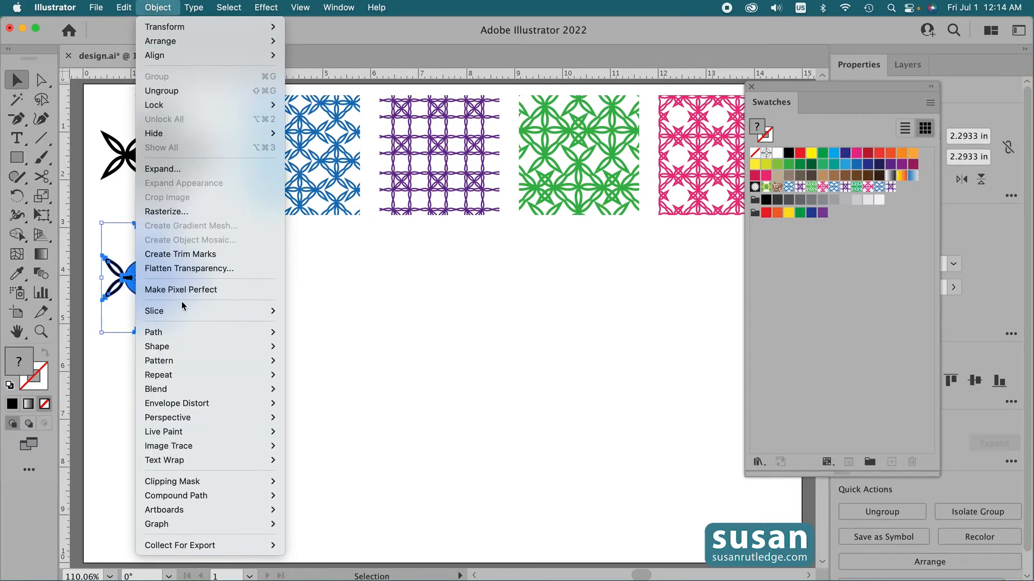
pyautogui.moveTo(187, 362)
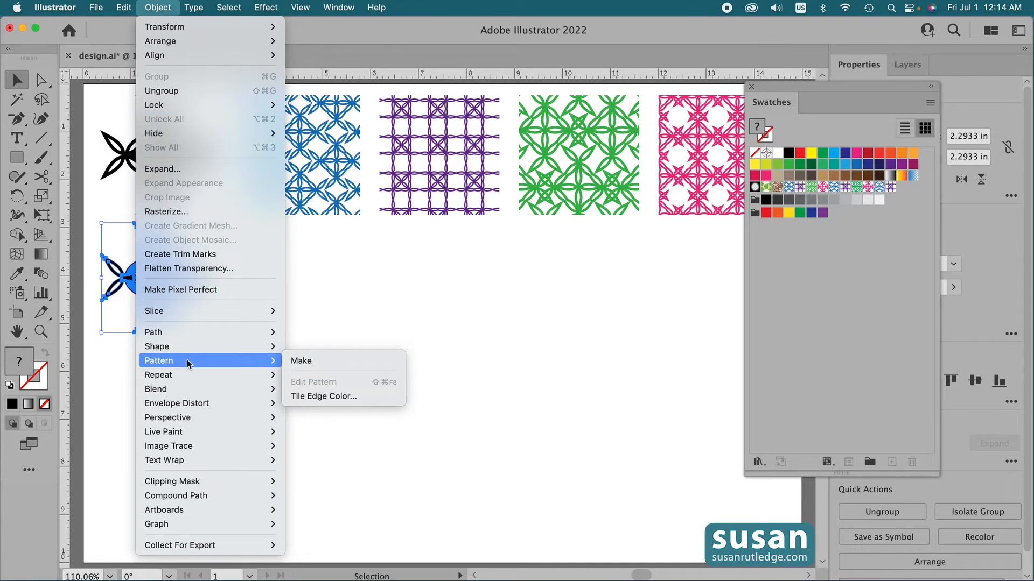
pyautogui.click(299, 361)
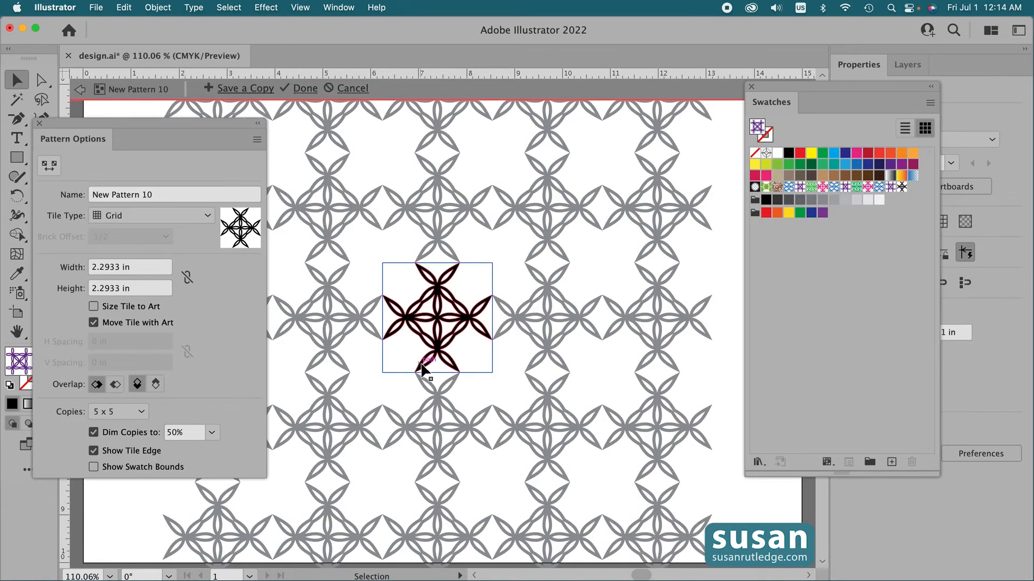
pyautogui.click(422, 370)
# - Set the pattern's tile type to Brick by Row, size the tile to the art, and set H Spacing to -0.5 in and V Spacing to -0.75 in
pyautogui.click(208, 218)
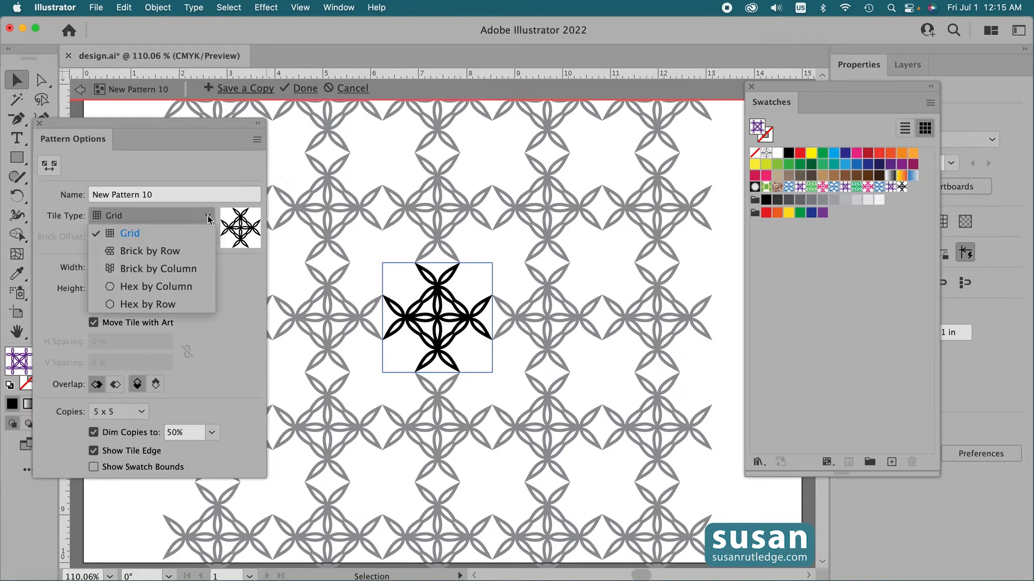
pyautogui.click(173, 252)
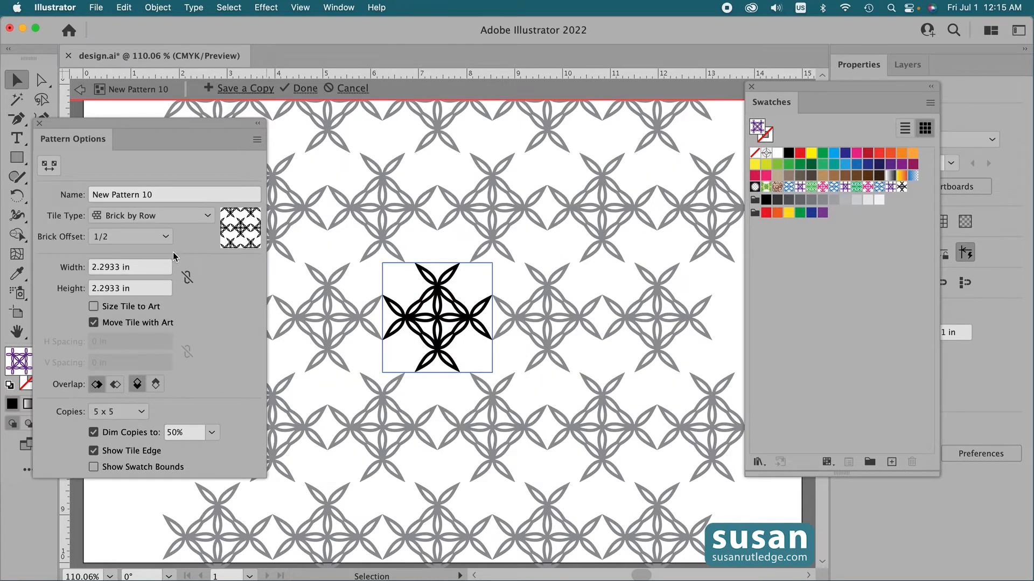
pyautogui.click(94, 307)
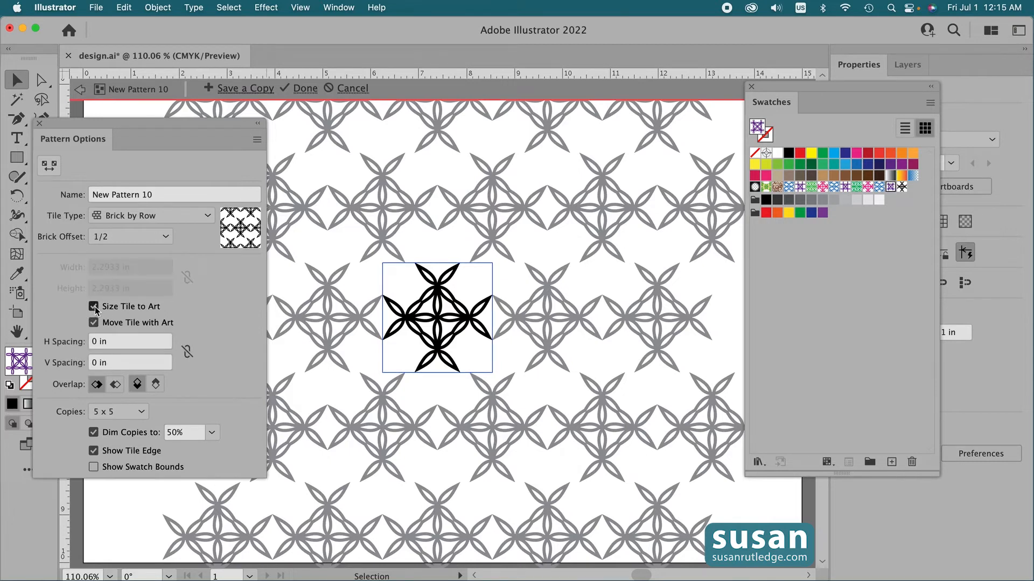
pyautogui.click(109, 345)
pyautogui.write('-.5')
pyautogui.press('Tab')
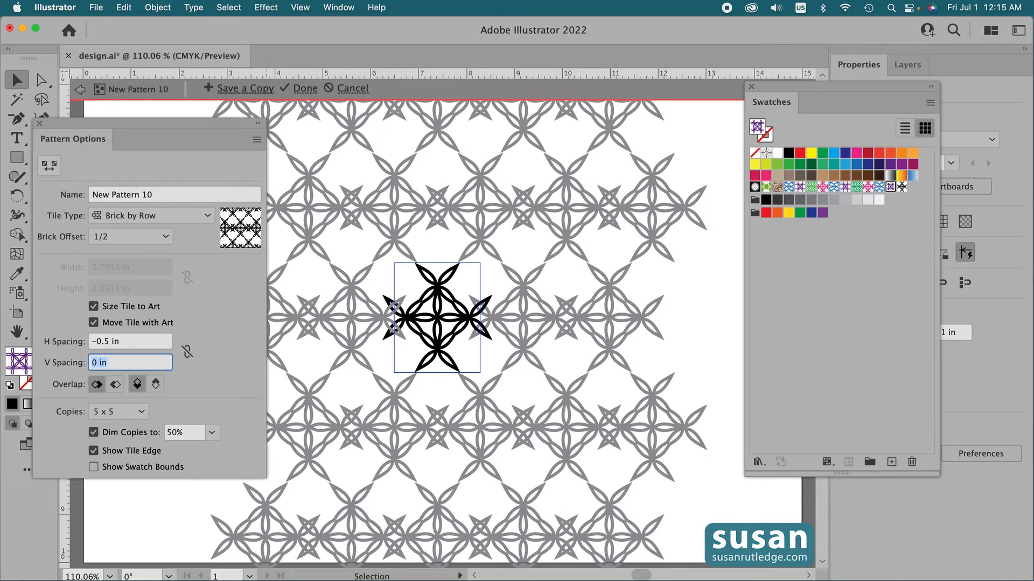
pyautogui.write('-.75')
pyautogui.press('Return')
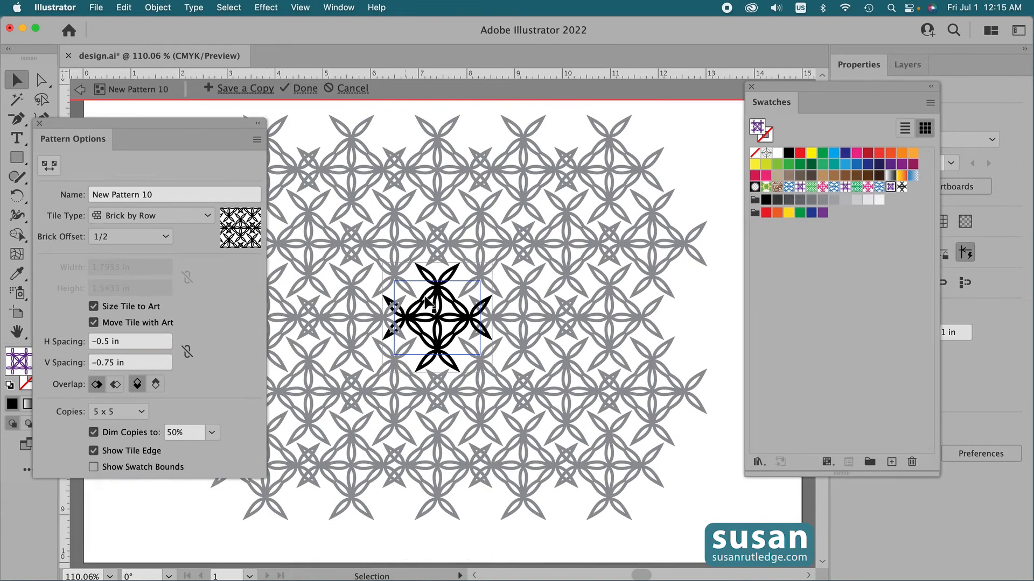
# - Recolor the brick pattern's motif green, close the pattern options, and exit pattern editing
pyautogui.click(440, 323)
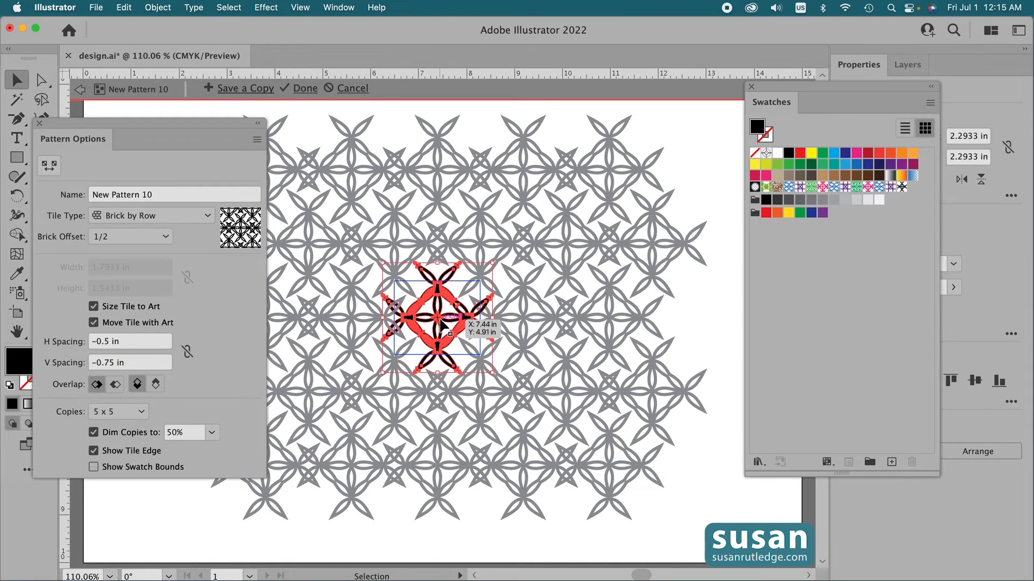
pyautogui.click(823, 155)
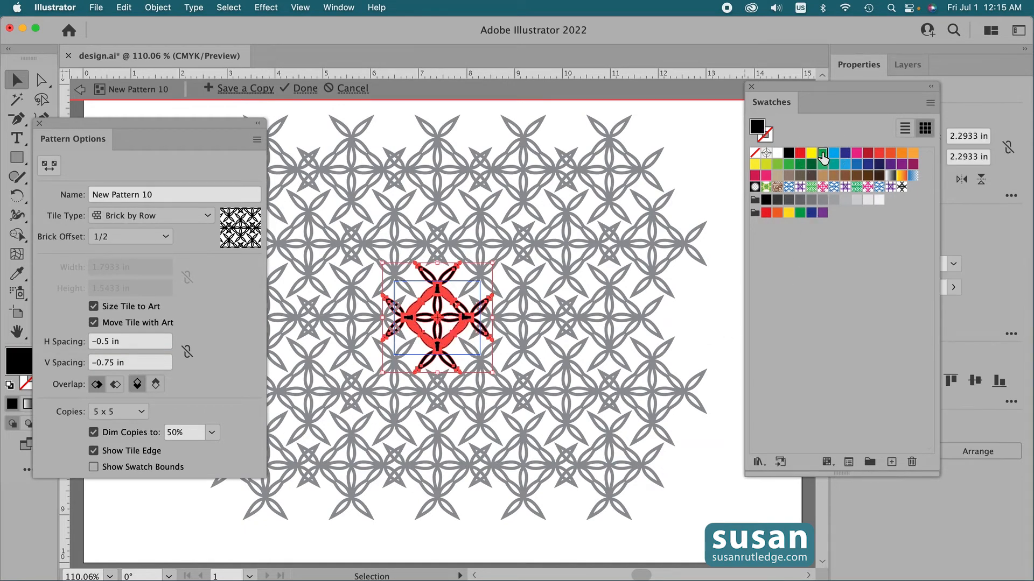
pyautogui.click(39, 123)
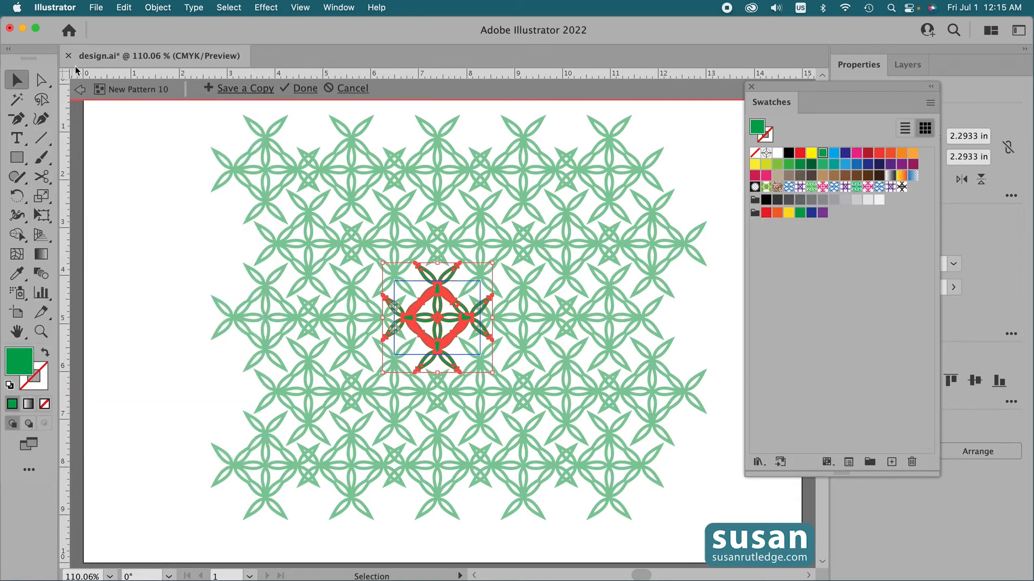
pyautogui.click(79, 89)
pyautogui.click(107, 198)
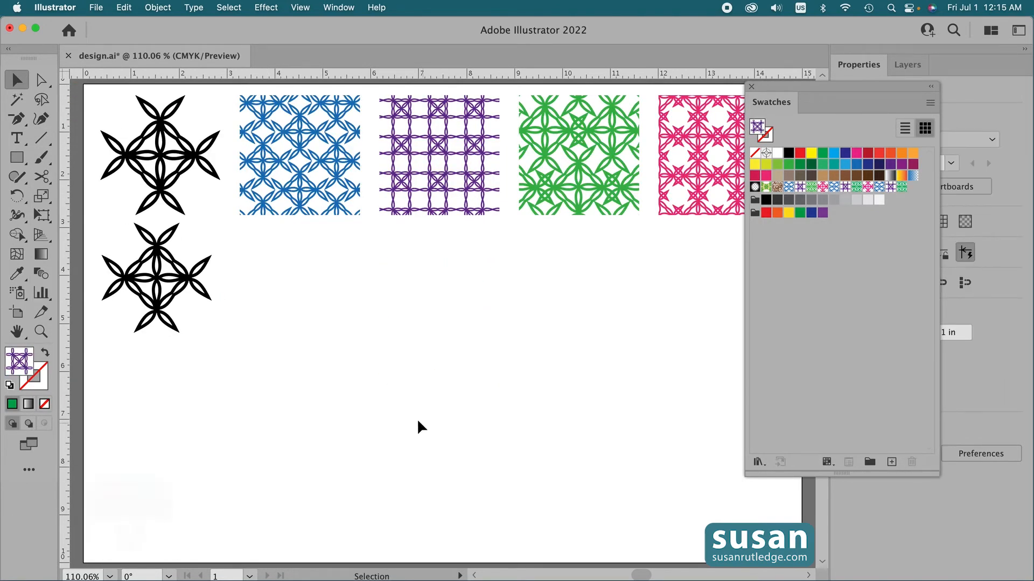
# - Draw a rectangle about 6.89 by 4.31 in below the samples and fill it with the new green brick pattern
pyautogui.press('m')
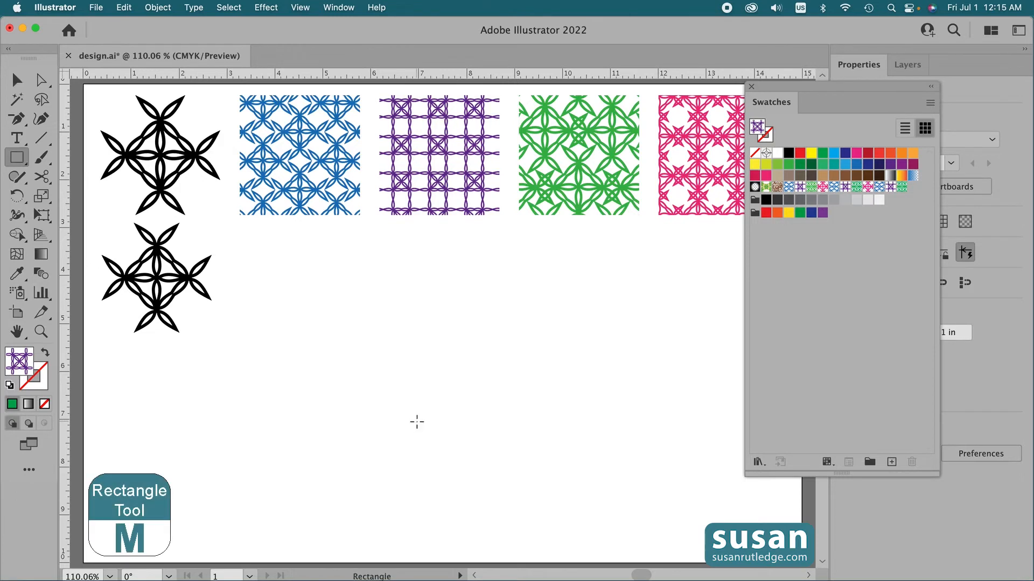
pyautogui.moveTo(303, 255); pyautogui.dragTo(634, 461)
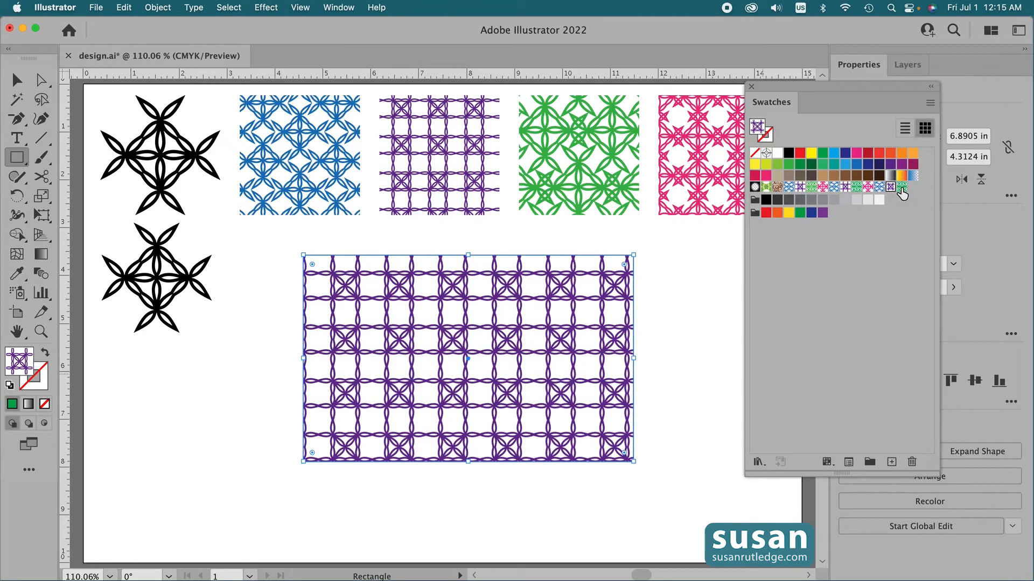
pyautogui.click(900, 188)
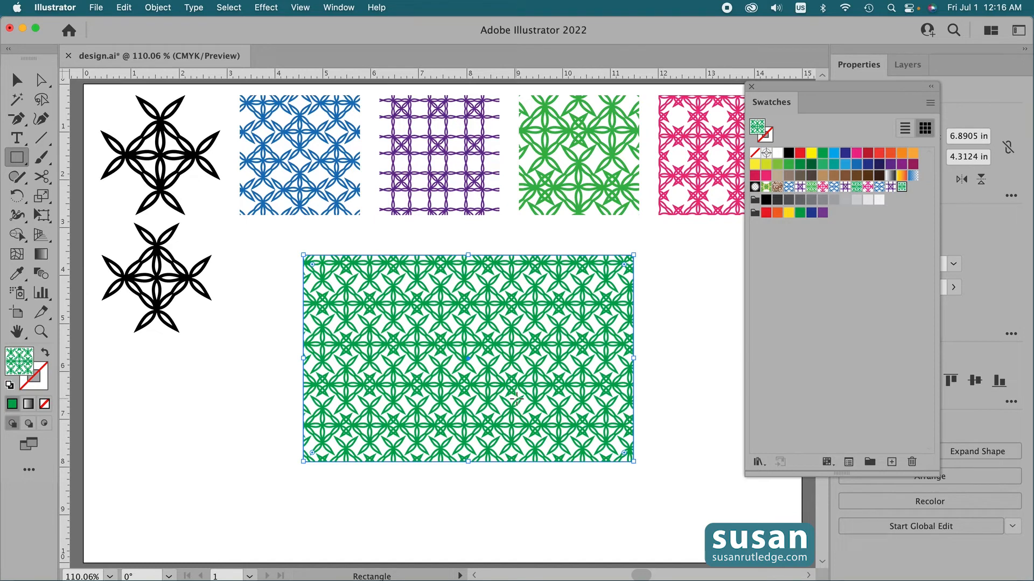
# - Scale only the green pattern fill uniformly to 155%, leaving the preview rectangle's size untransformed
pyautogui.click(158, 7)
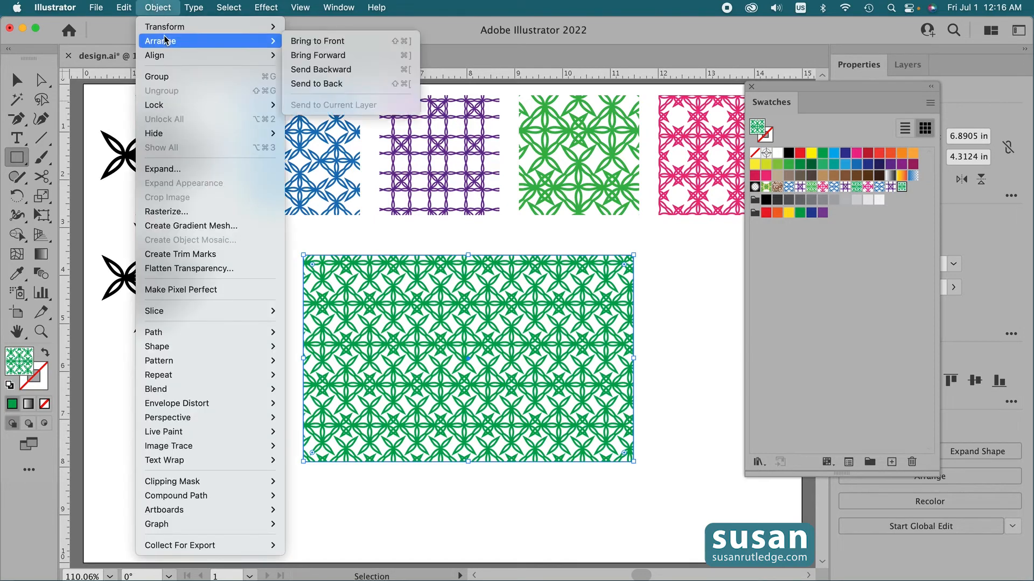
pyautogui.moveTo(162, 32)
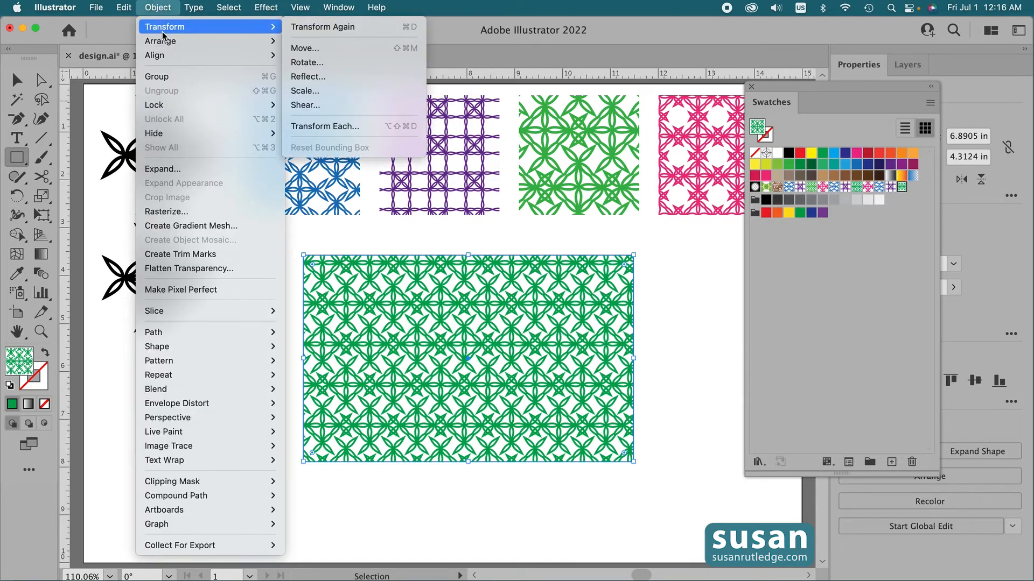
pyautogui.click(306, 91)
pyautogui.write('115')
pyautogui.press('Tab')
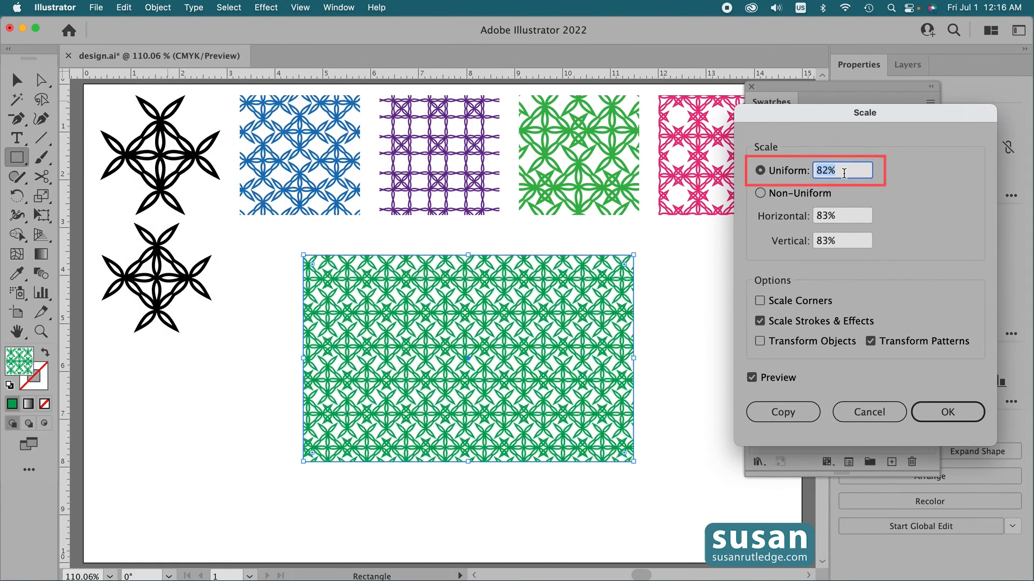
pyautogui.scroll(20, 844, 173)
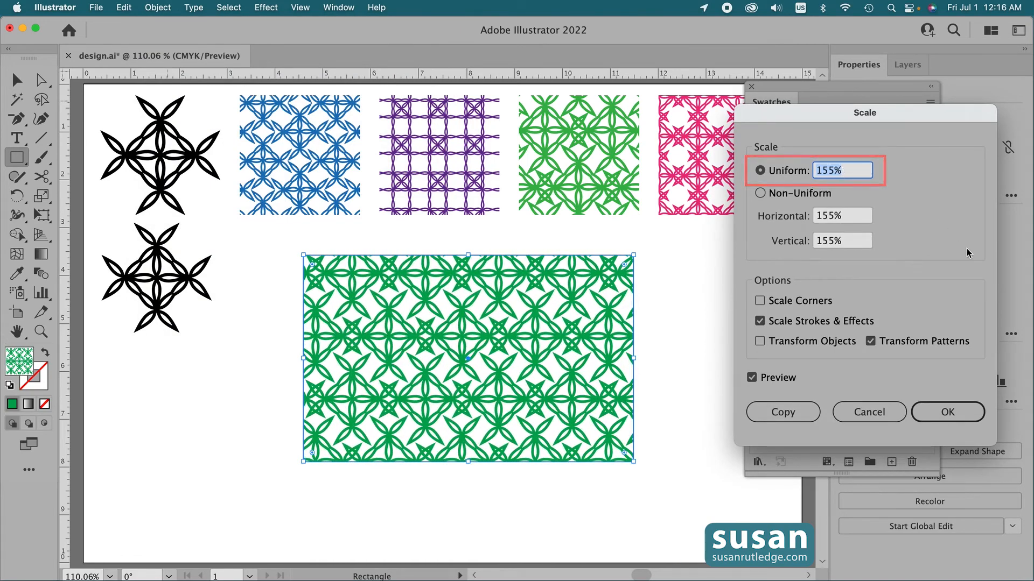
pyautogui.click(947, 412)
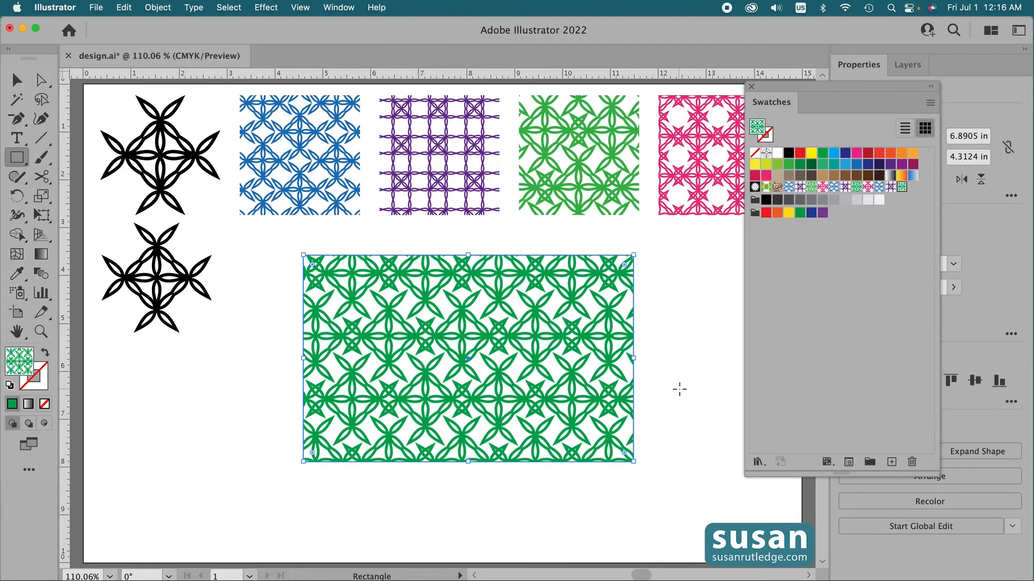
# - Delete the green preview rectangle and make another new pattern from the black merged design in the second row
pyautogui.press('Delete')
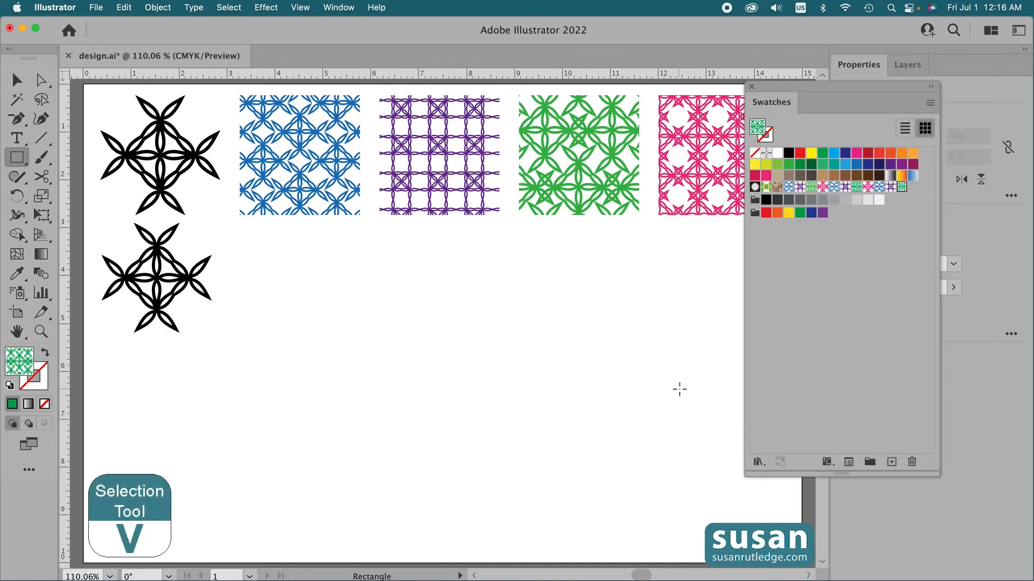
pyautogui.press('v')
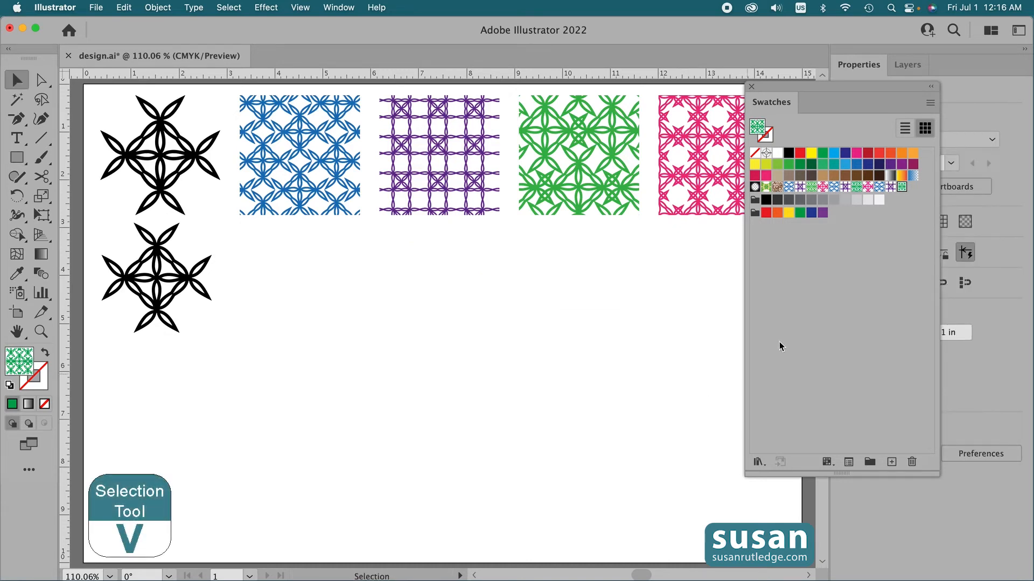
pyautogui.click(176, 296)
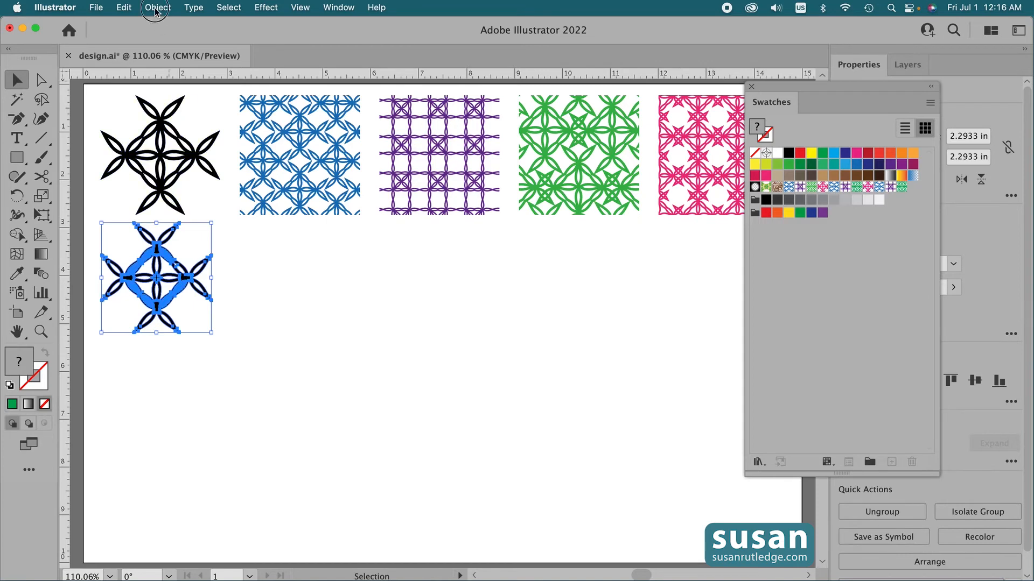
pyautogui.click(155, 7)
pyautogui.moveTo(178, 366)
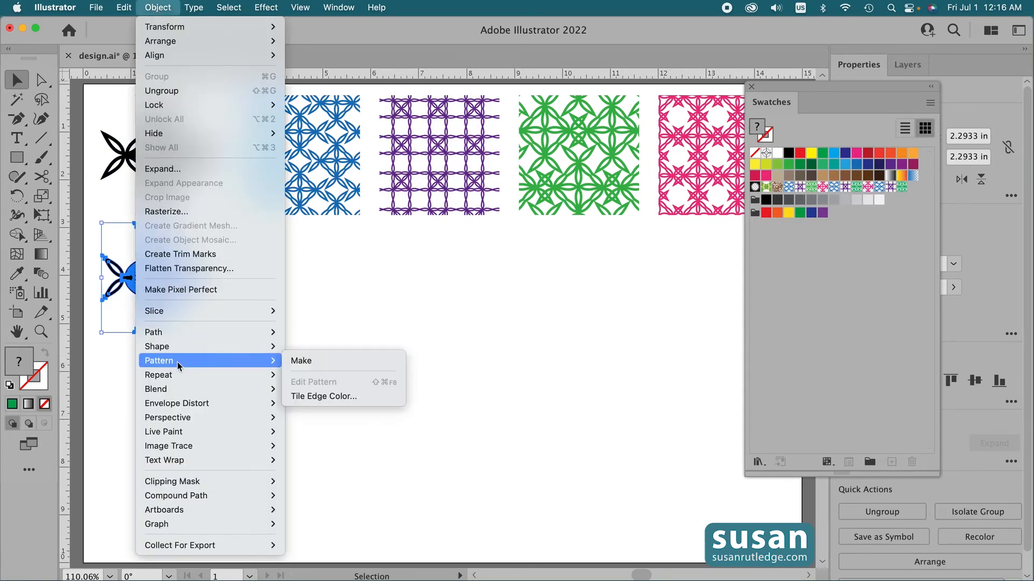
pyautogui.click(303, 361)
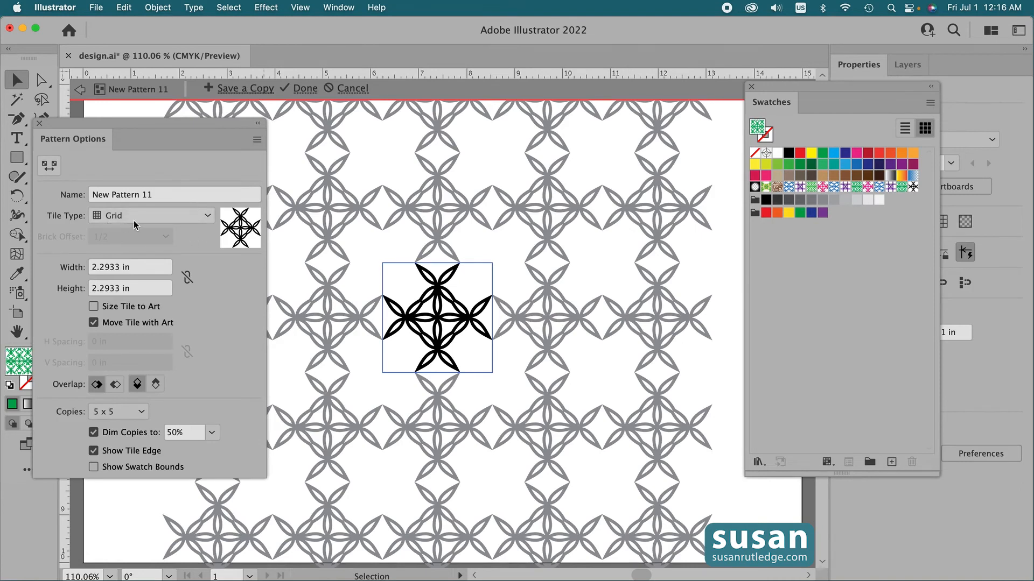
# - Size the grid pattern's tile to the art and set both H Spacing and V Spacing to -0.5 in
pyautogui.click(95, 309)
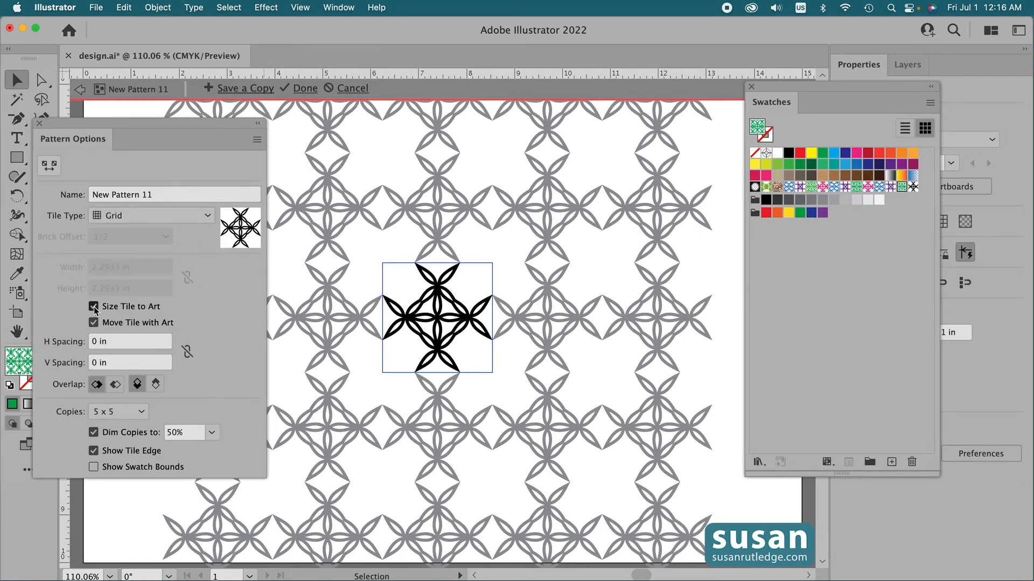
pyautogui.click(116, 345)
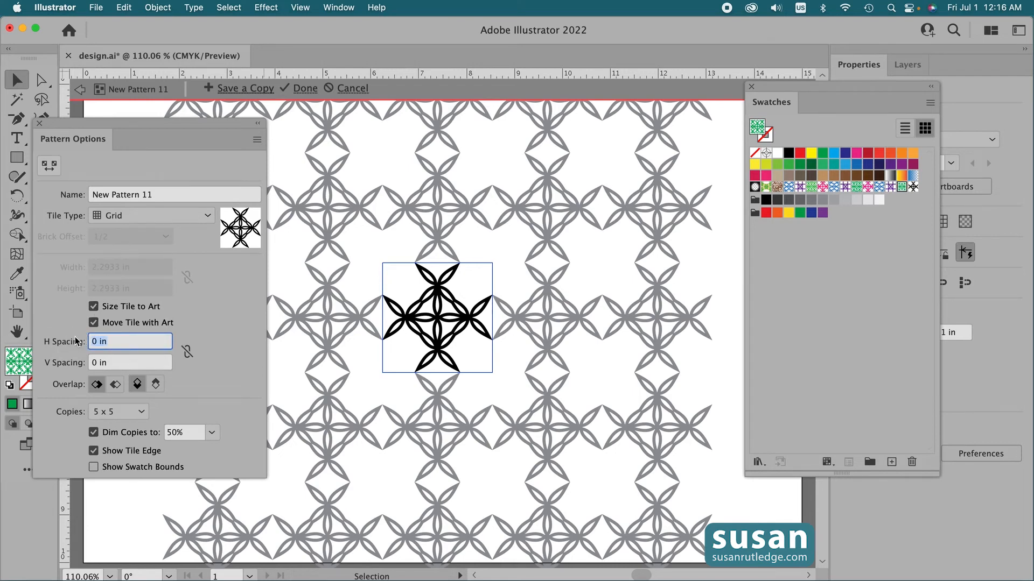
pyautogui.write('-.5')
pyautogui.press('Tab')
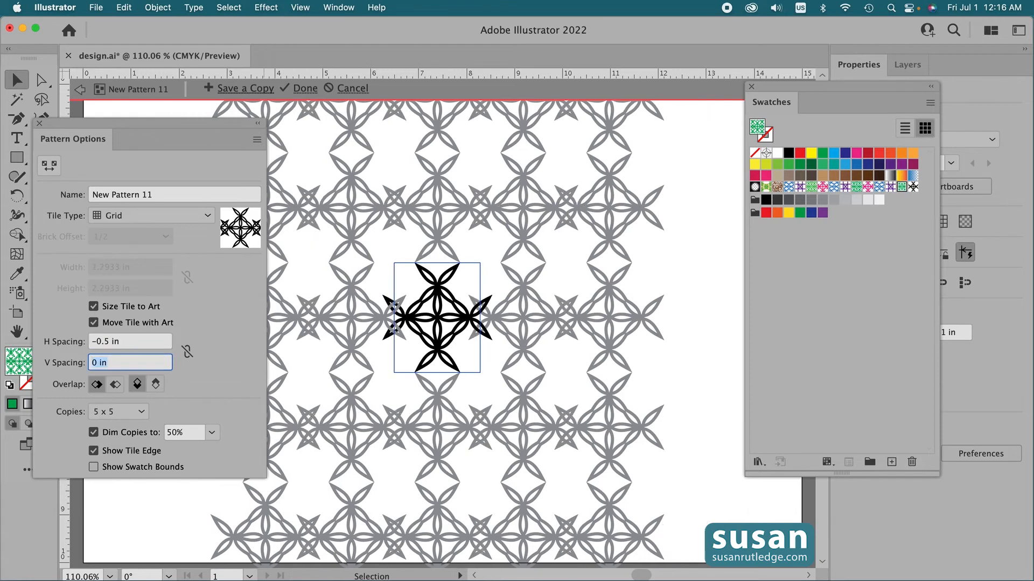
pyautogui.write('-.5')
# - Recolor the grid pattern's motif pink, close the pattern options, and exit pattern editing
pyautogui.click(439, 324)
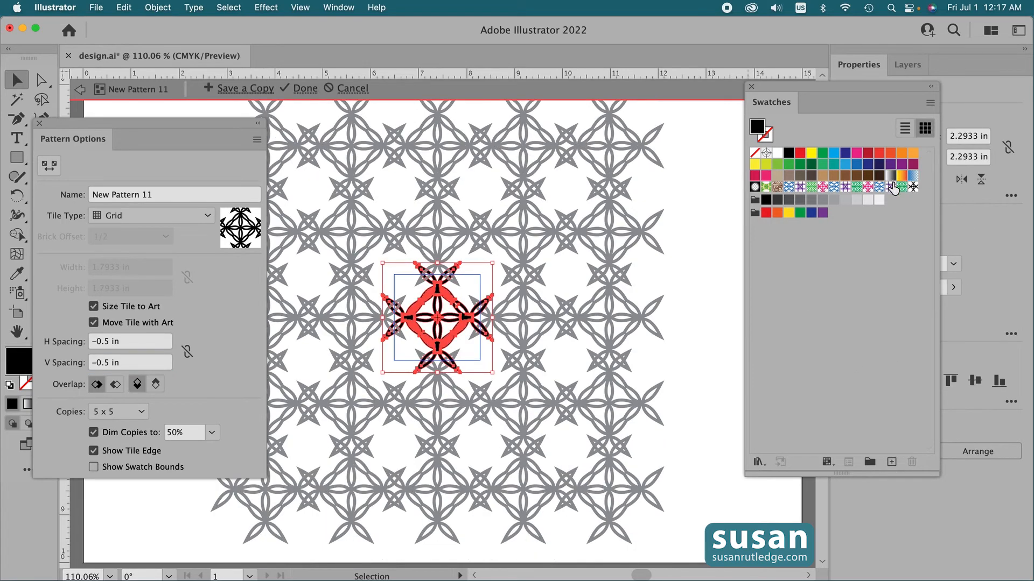
pyautogui.click(765, 176)
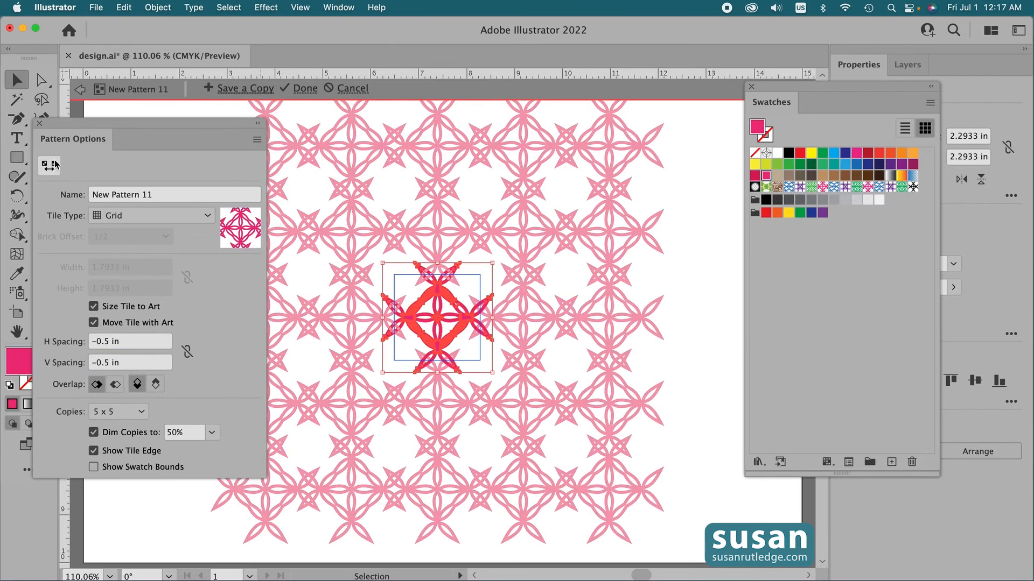
pyautogui.click(39, 124)
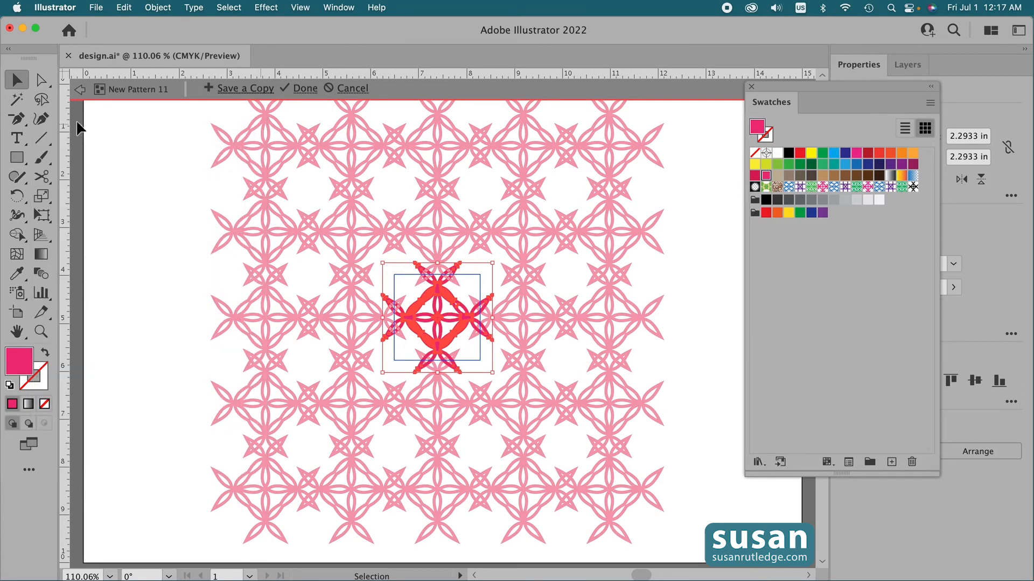
pyautogui.click(86, 91)
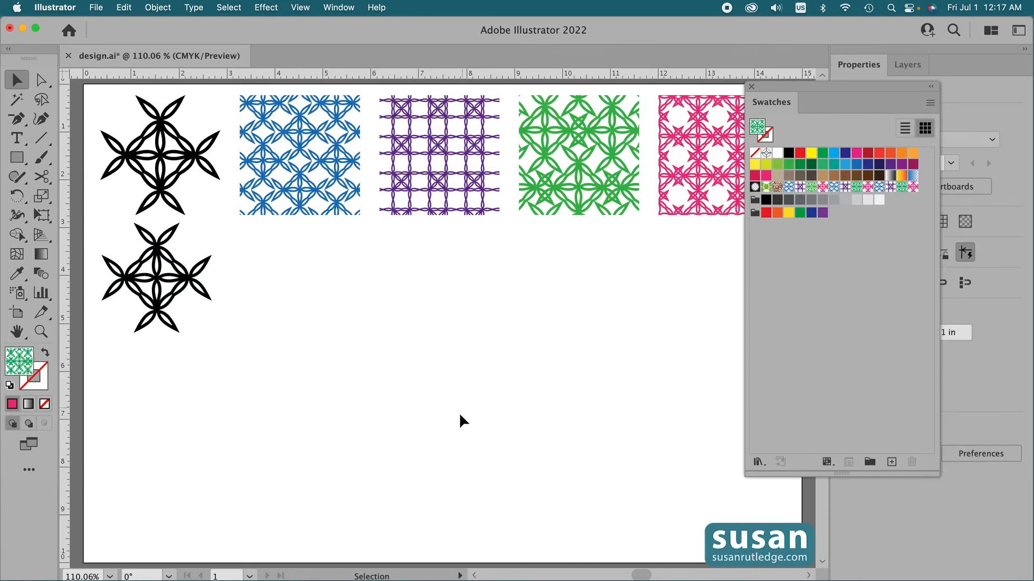
# - Draw a rectangle about 6.31 by 3.78 in below the samples and fill it with the new pink grid pattern
pyautogui.press('m')
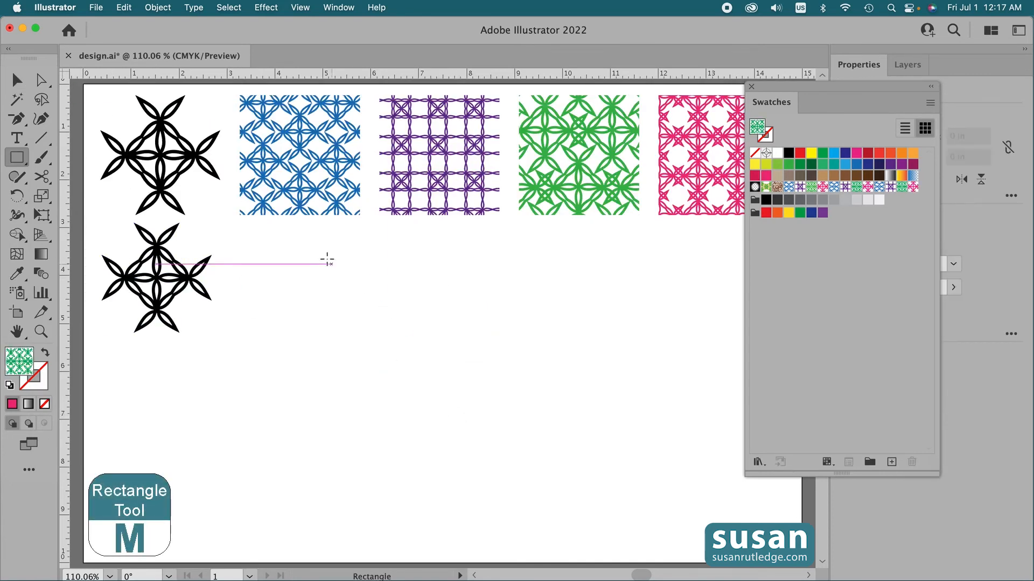
pyautogui.moveTo(315, 245); pyautogui.dragTo(617, 425)
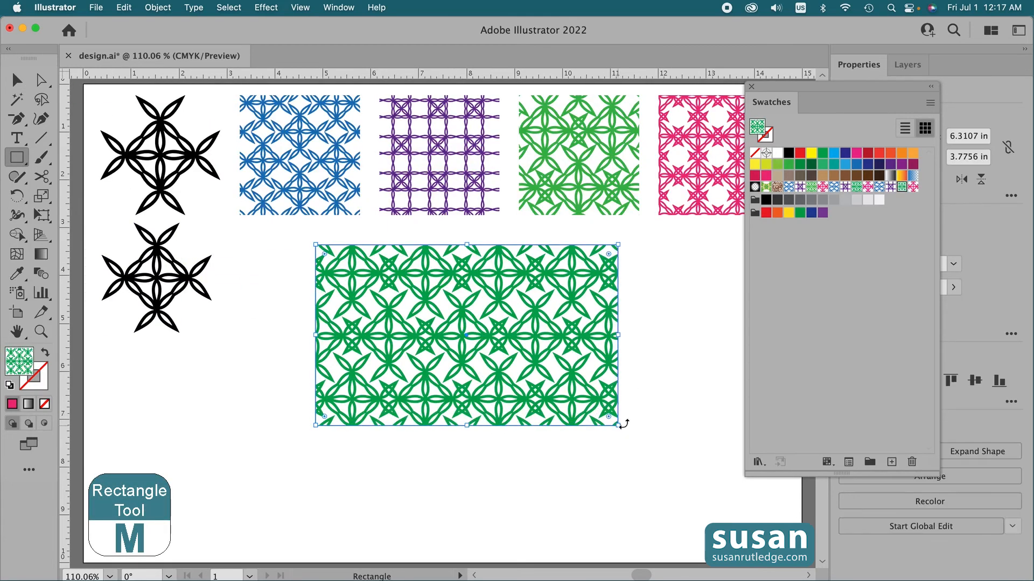
pyautogui.click(912, 186)
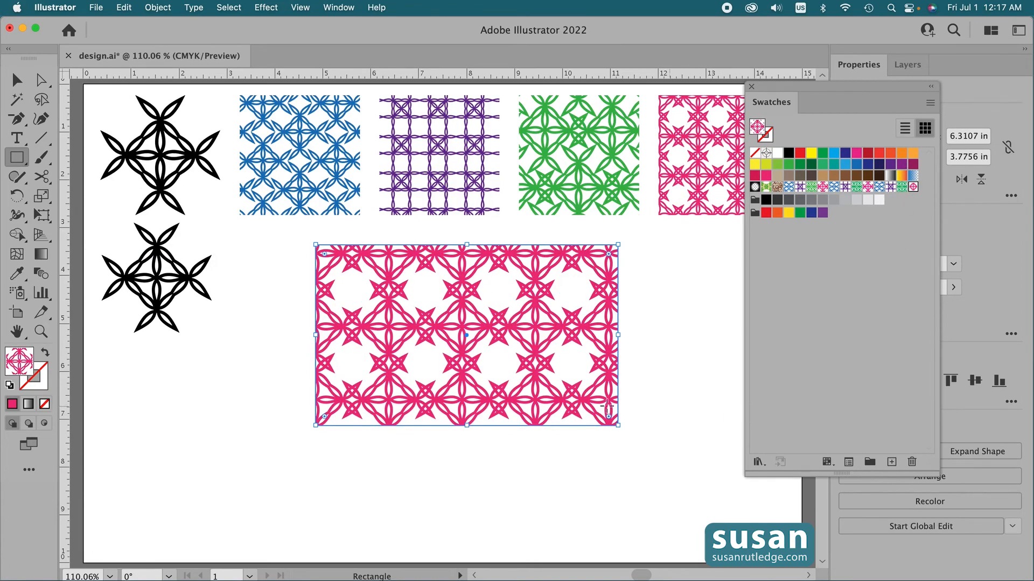
# - Scale only the pink pattern fill inside the rectangle uniformly to 73%, with the object itself not transformed
pyautogui.click(158, 7)
pyautogui.moveTo(176, 31)
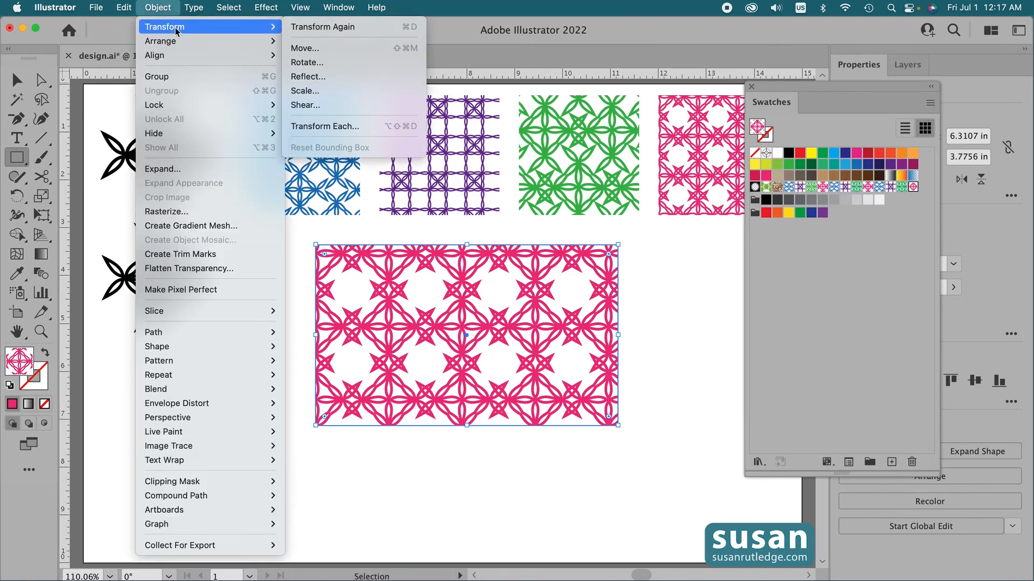
pyautogui.click(328, 92)
pyautogui.moveTo(770, 114); pyautogui.dragTo(848, 89)
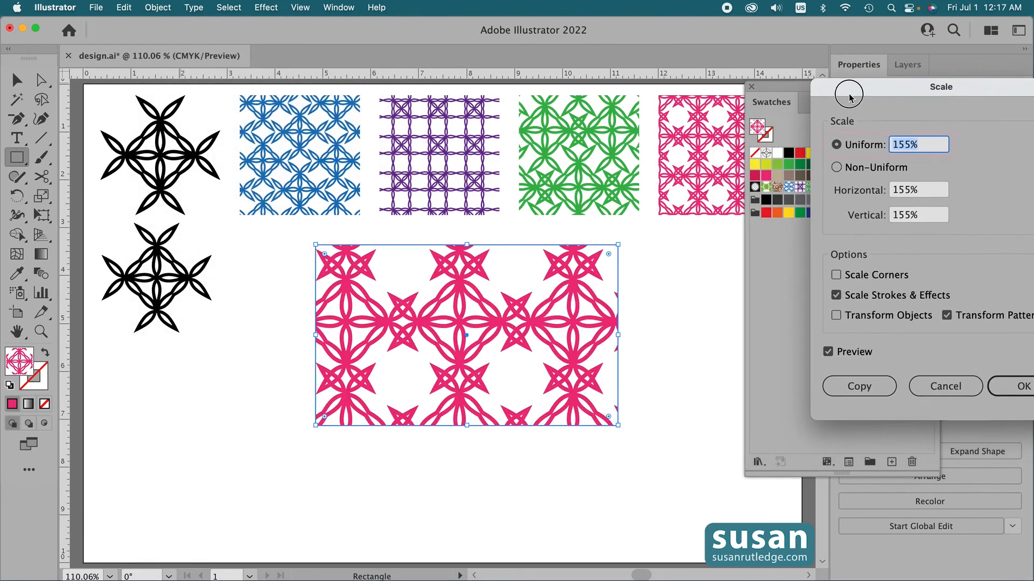
pyautogui.scroll(-20, 927, 143)
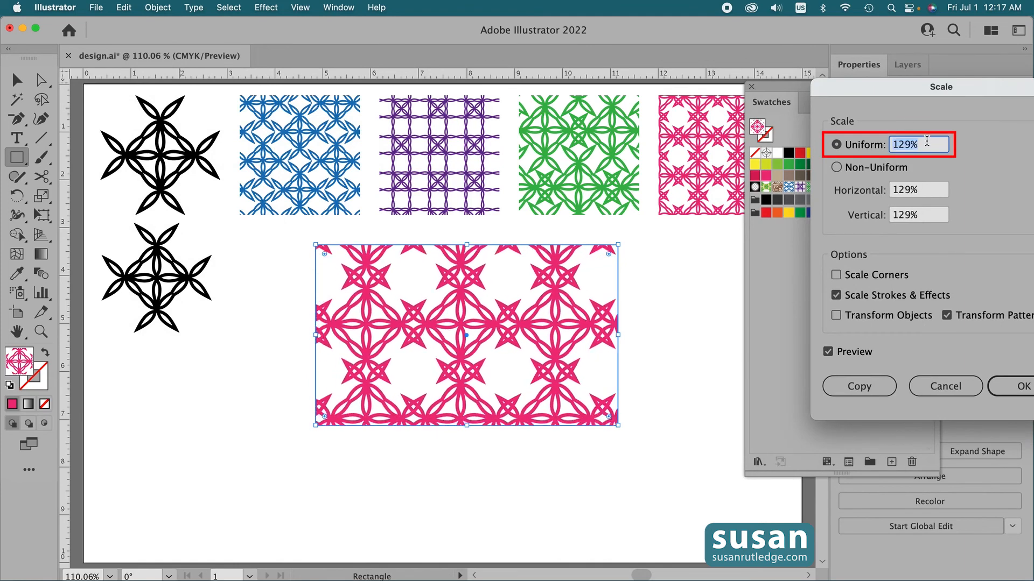
pyautogui.scroll(-20, 930, 146)
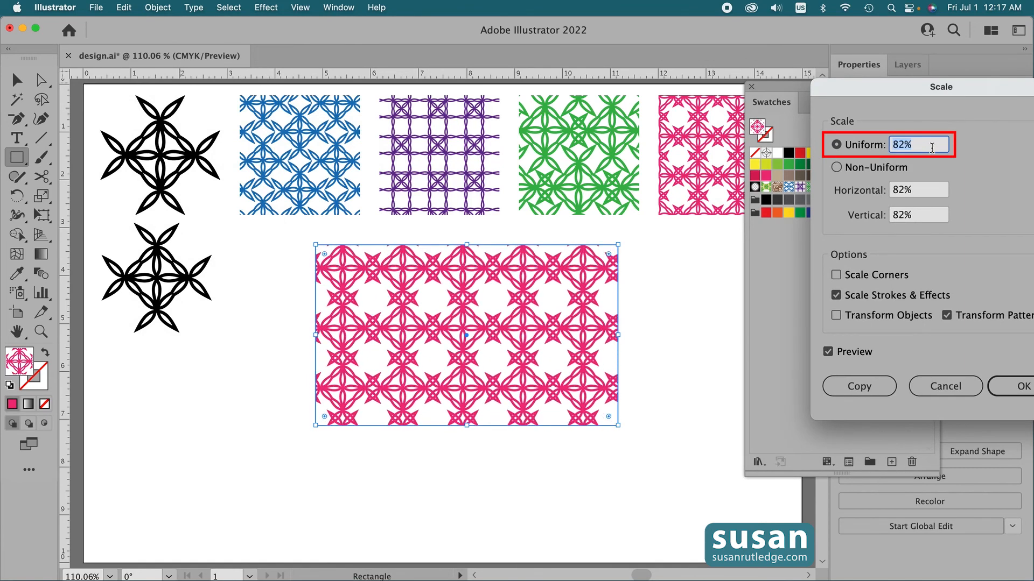
pyautogui.scroll(-1, 932, 148)
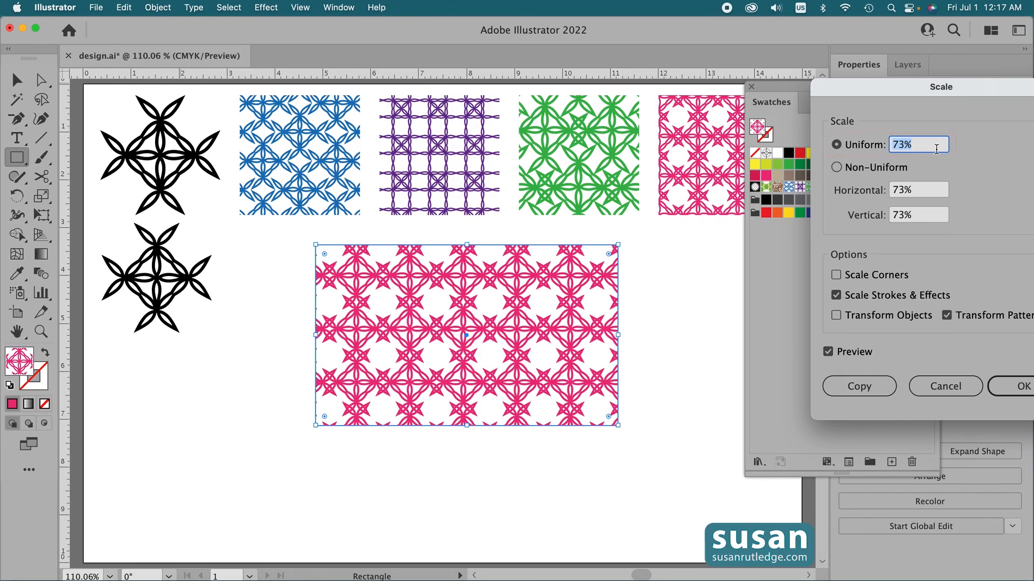
pyautogui.click(1008, 386)
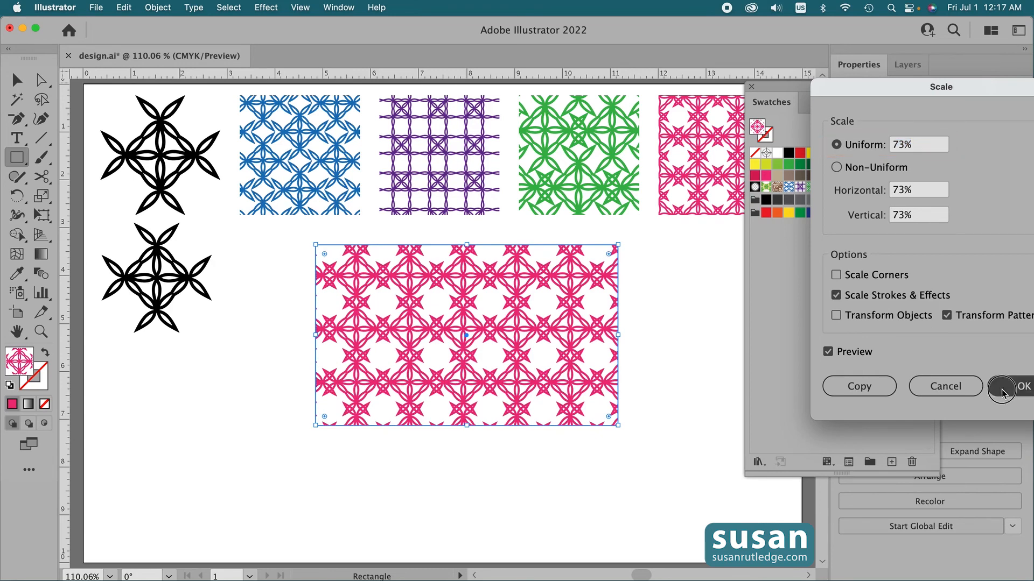
# - Close the Swatches panel and move the pink pattern rectangle about 0.27 in right and 0.13 in up
pyautogui.click(751, 86)
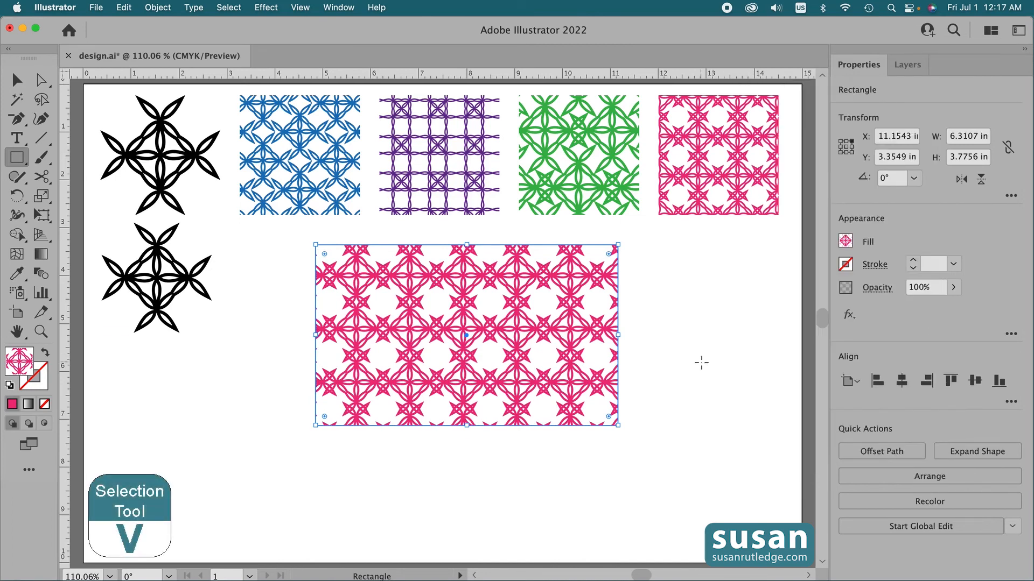
pyautogui.press('v')
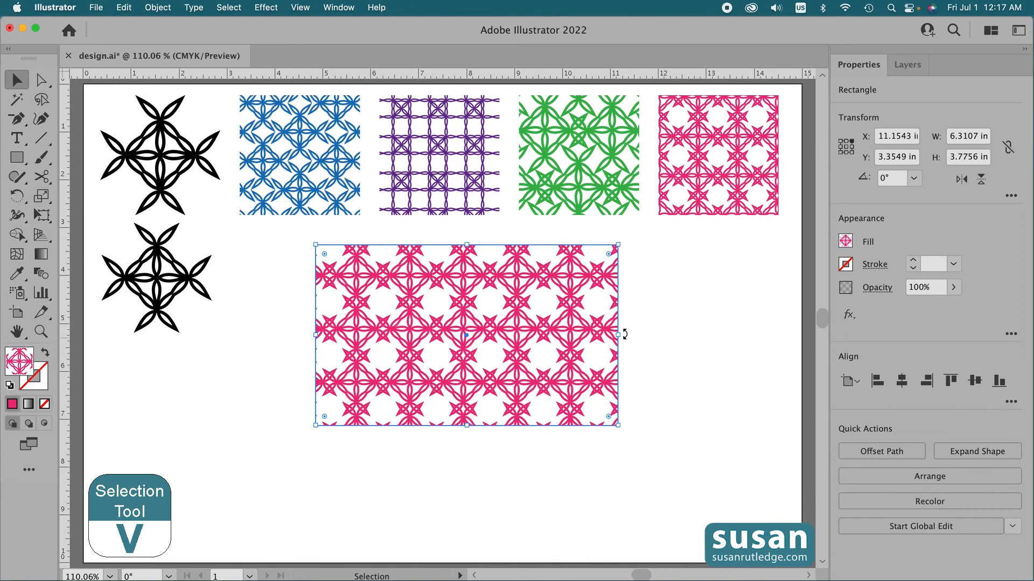
pyautogui.moveTo(580, 339); pyautogui.dragTo(593, 332)
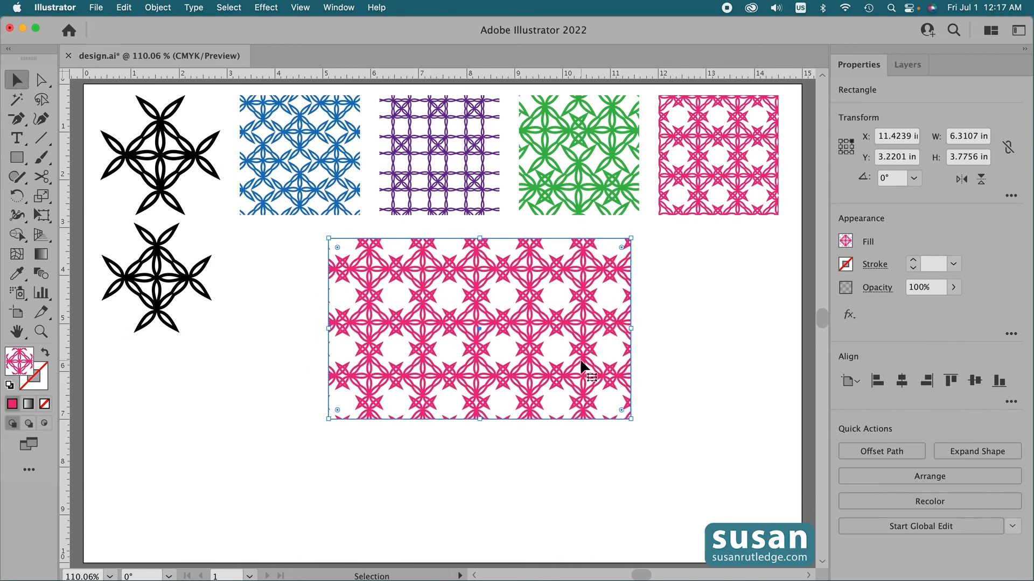